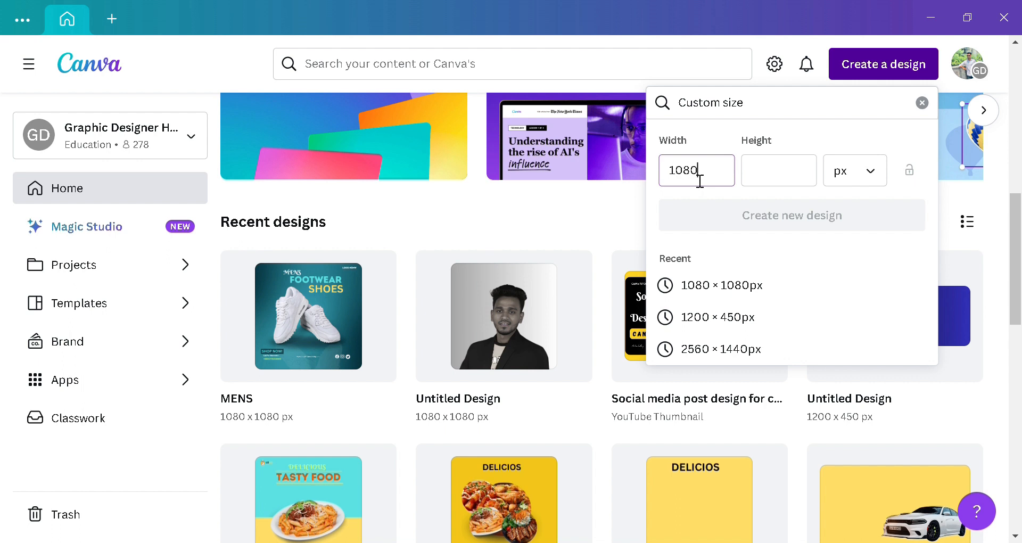
# Step: Enter 1080 px as the custom height and create the square 1080 × 1080 design
pyautogui.click(787, 177)
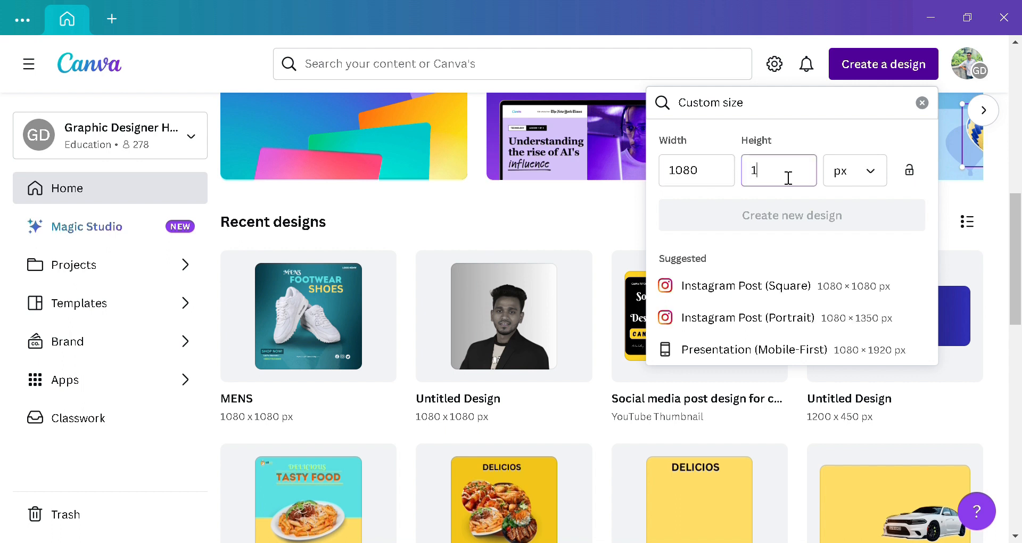
pyautogui.write('1080')
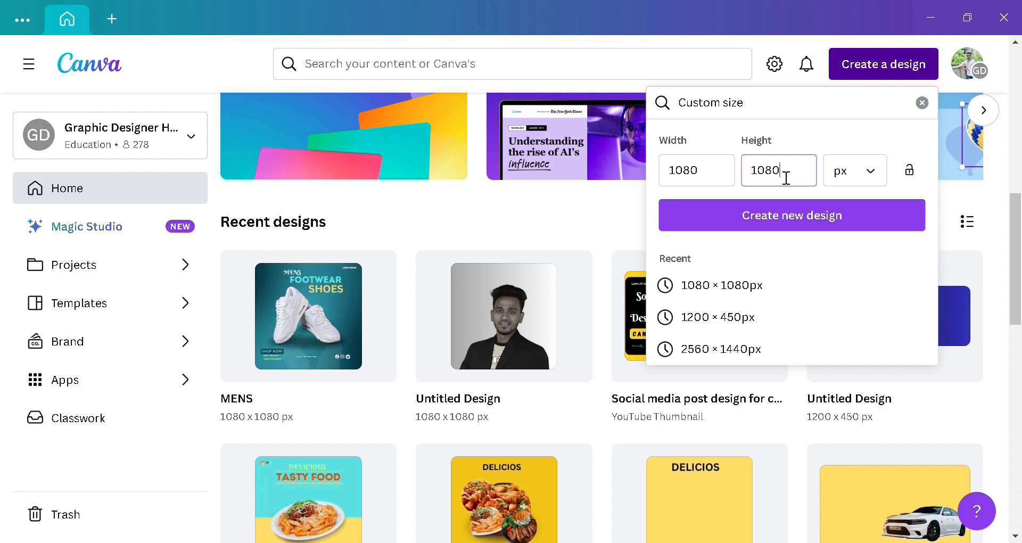
pyautogui.click(796, 219)
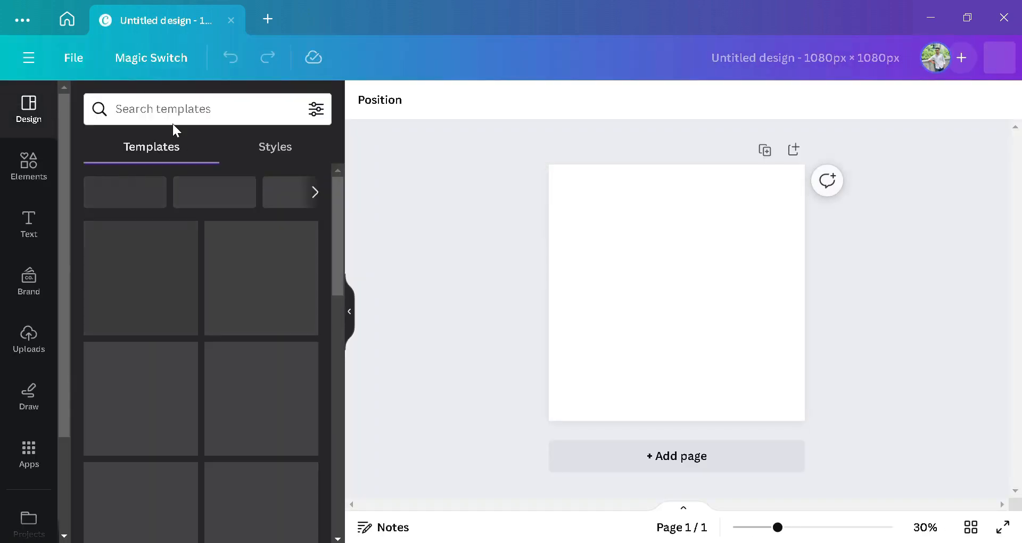
# Step: Search the Elements library for 'gradient' and filter the results to Photos
pyautogui.click(36, 176)
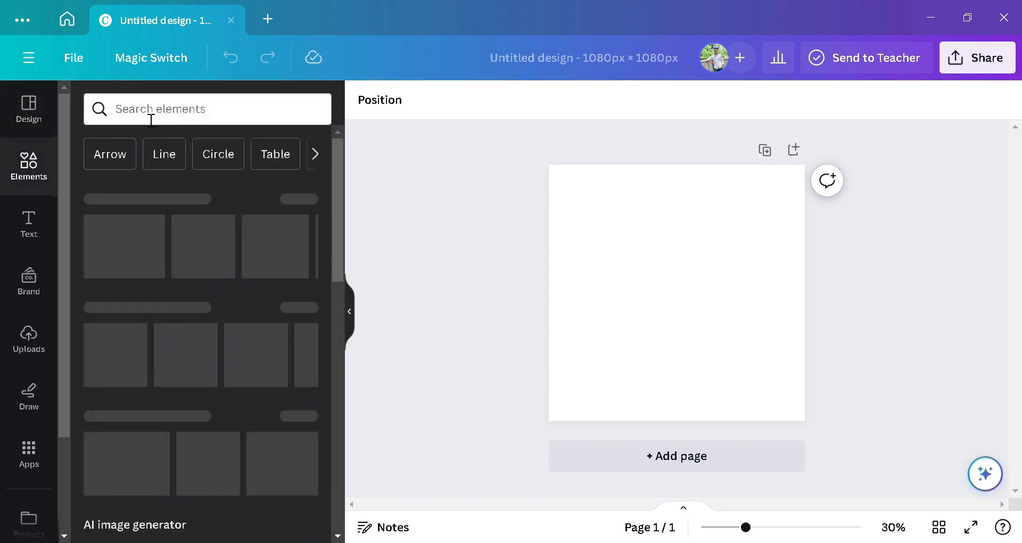
pyautogui.click(151, 119)
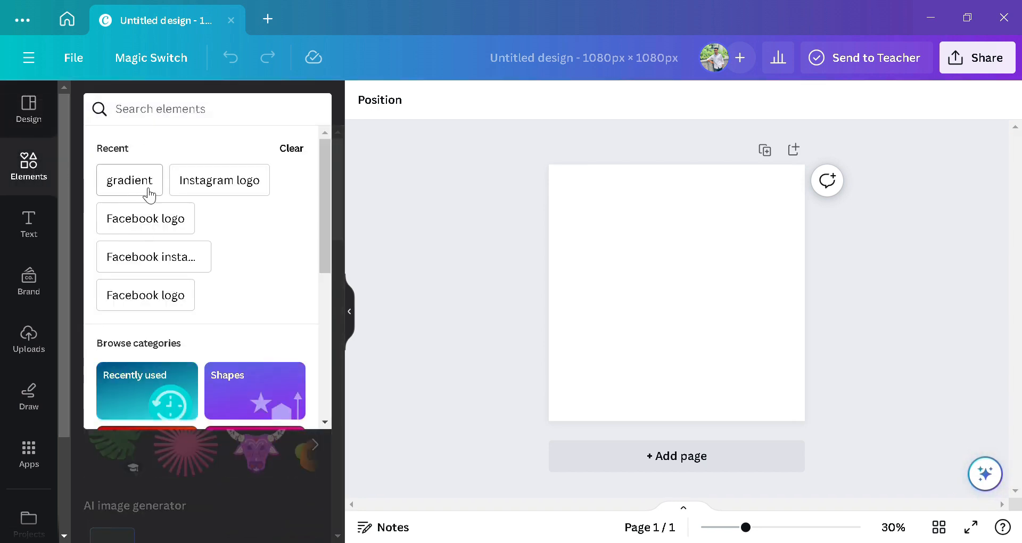
pyautogui.click(155, 121)
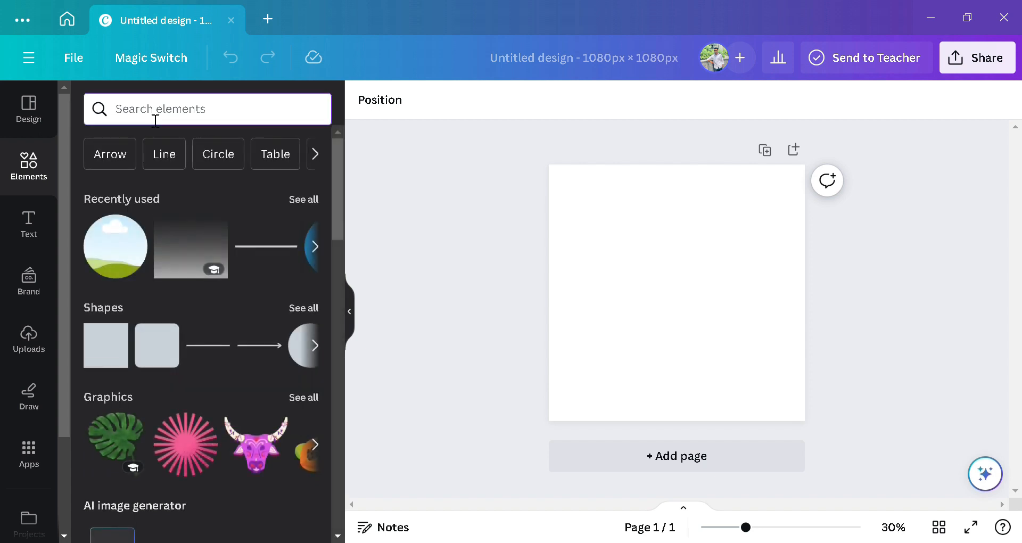
pyautogui.write('g')
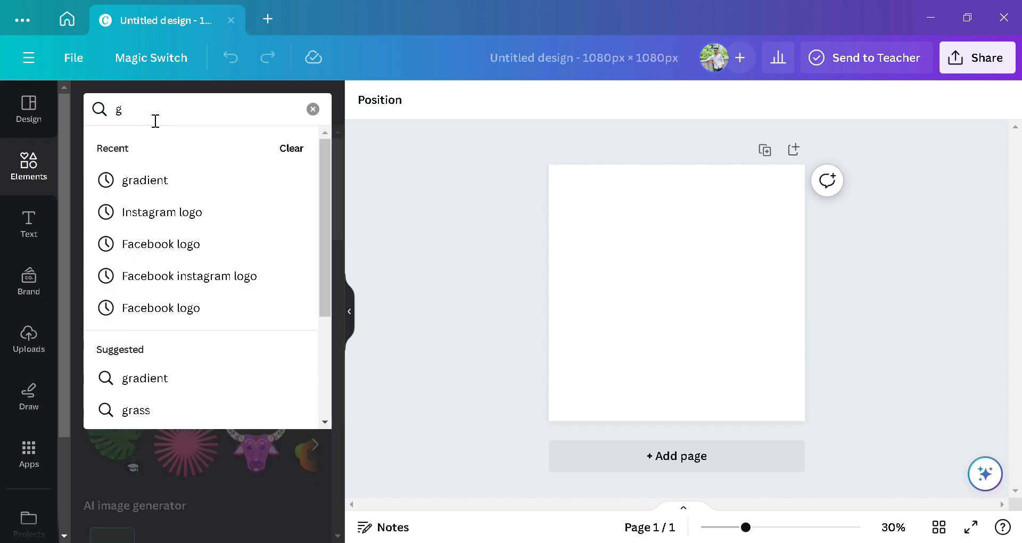
pyautogui.write('r')
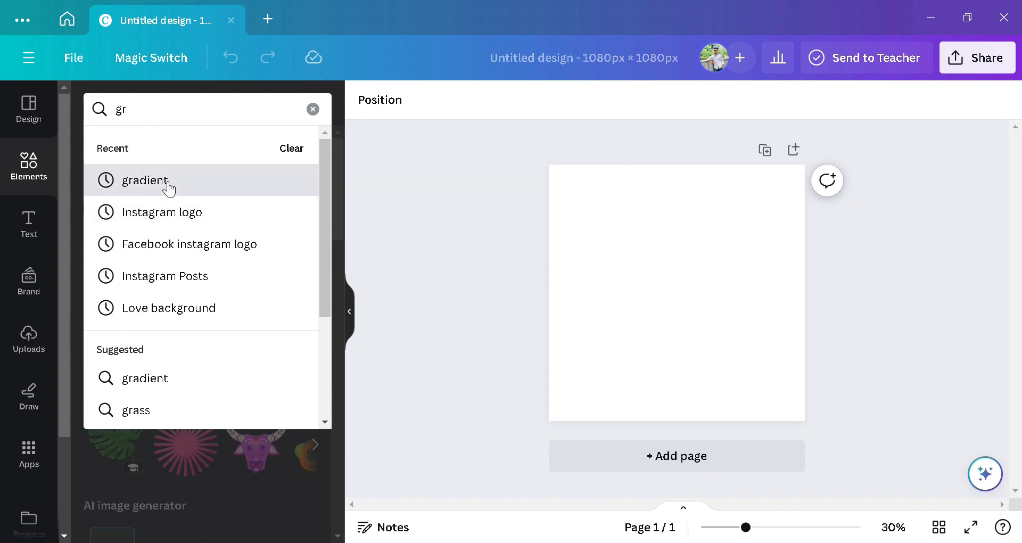
pyautogui.click(168, 184)
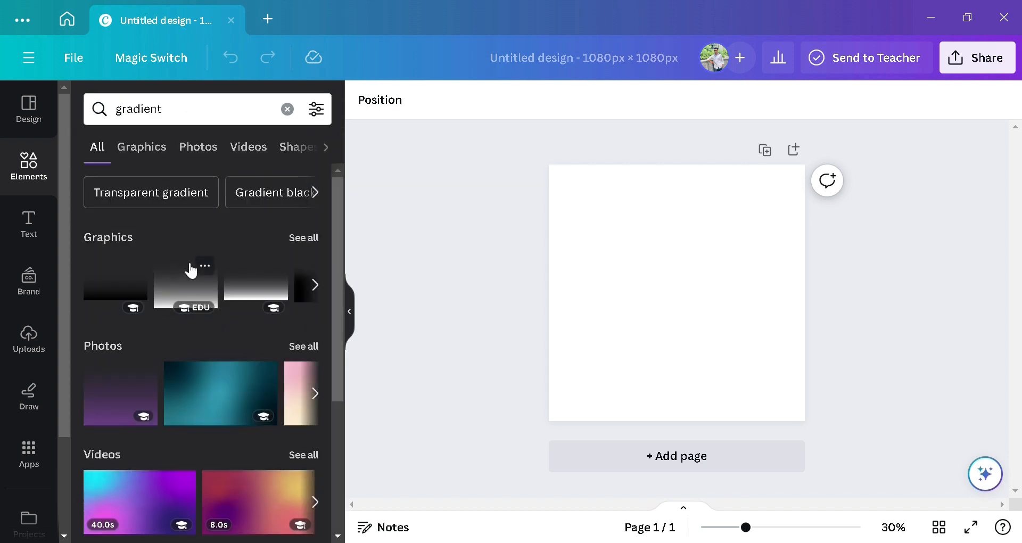
pyautogui.scroll(-2, 186, 261)
pyautogui.click(201, 149)
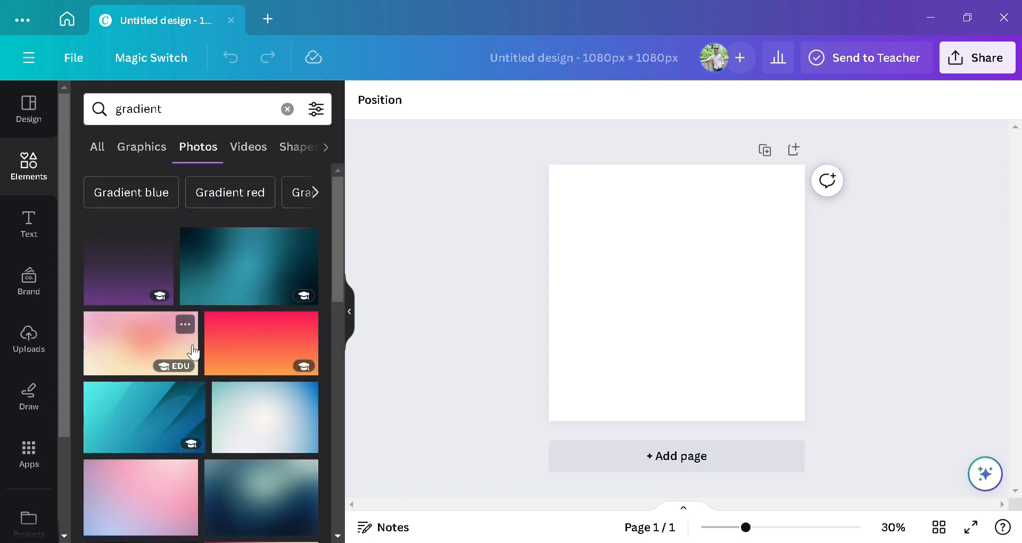
pyautogui.scroll(-2, 193, 351)
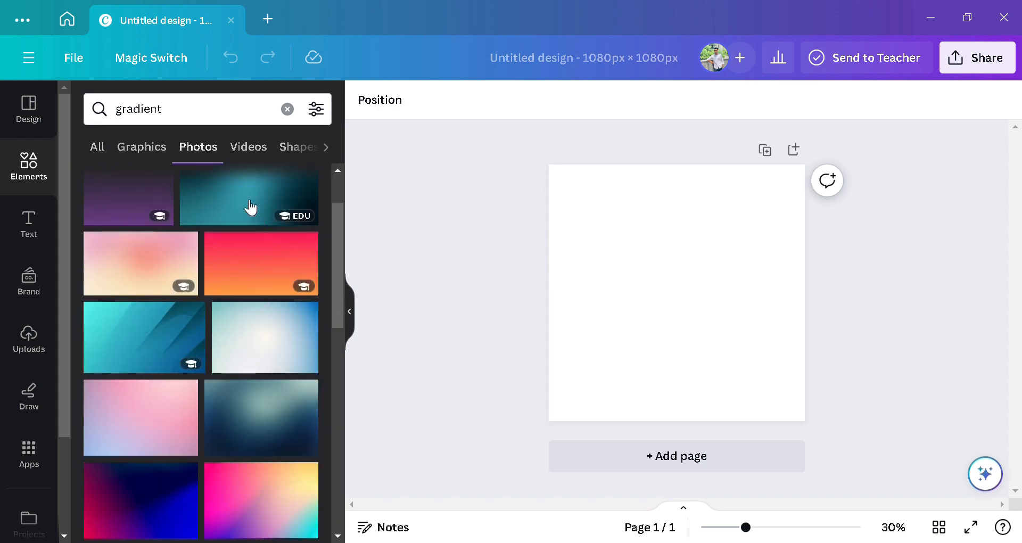
pyautogui.scroll(-5, 234, 245)
pyautogui.scroll(3, 231, 275)
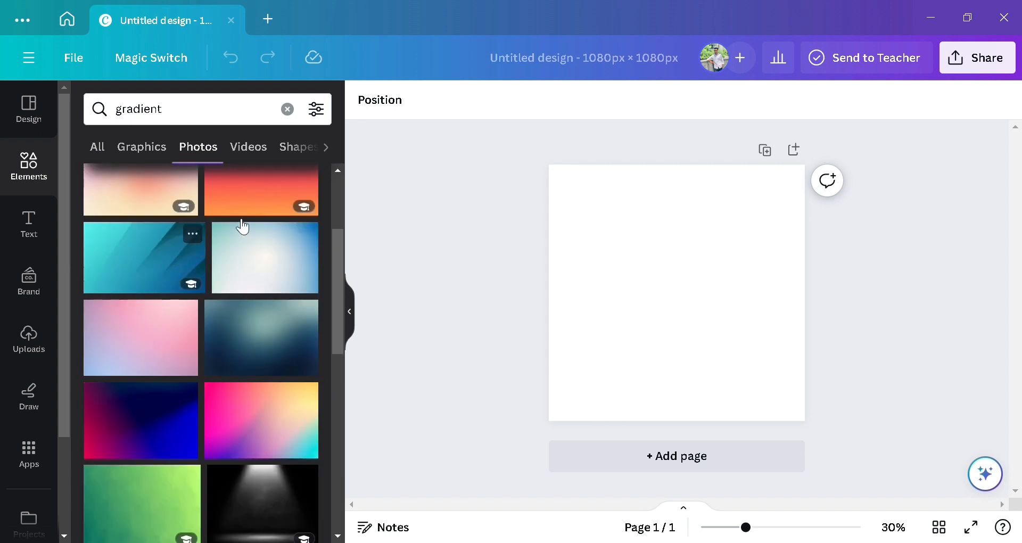
pyautogui.scroll(3, 227, 234)
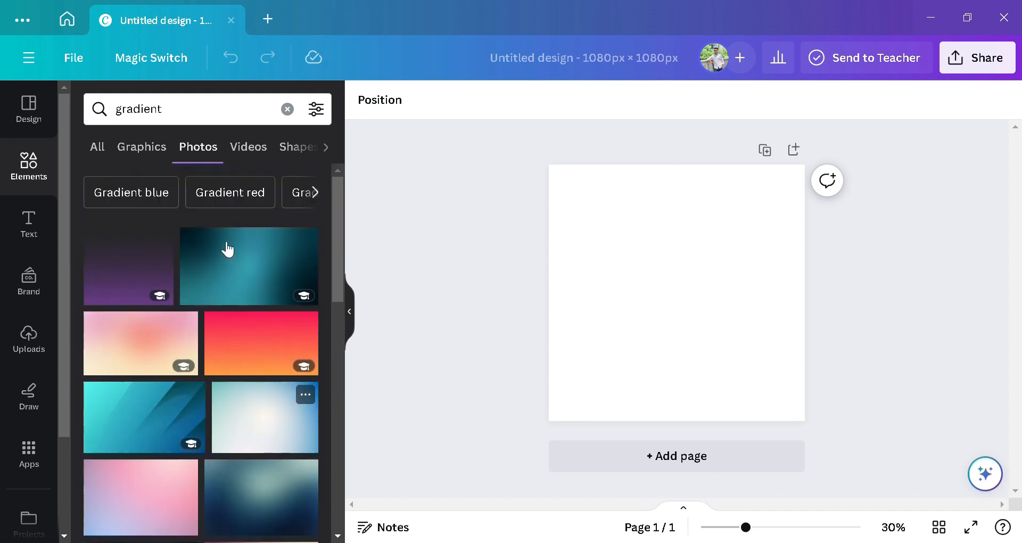
# Step: Set the teal gradient photo as the page background and clear the search
pyautogui.click(245, 274)
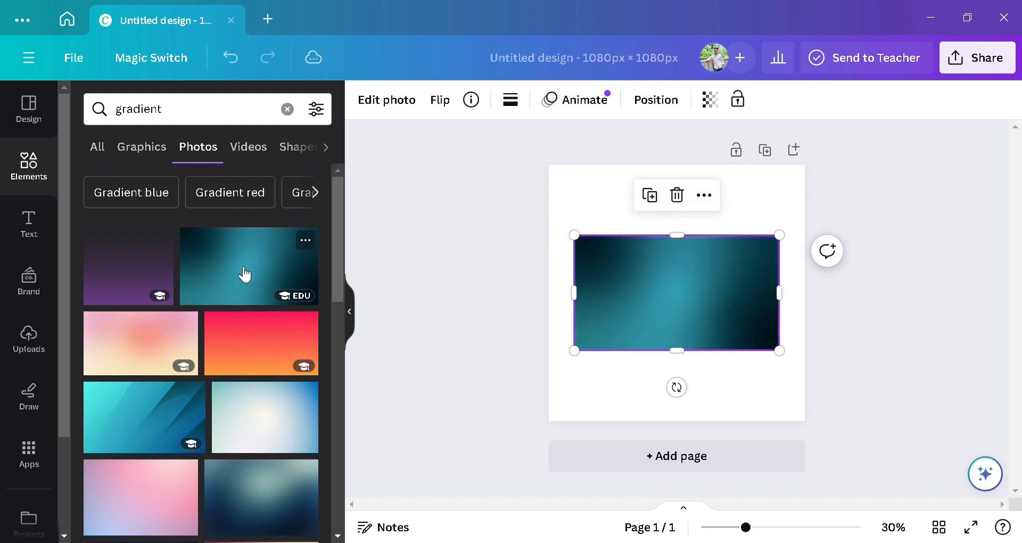
pyautogui.click(710, 201)
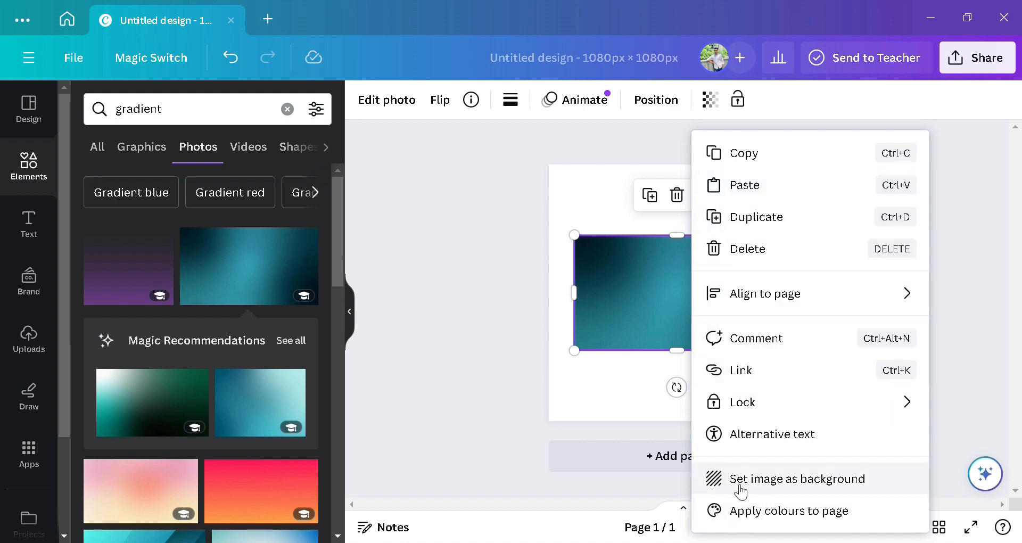
pyautogui.click(803, 478)
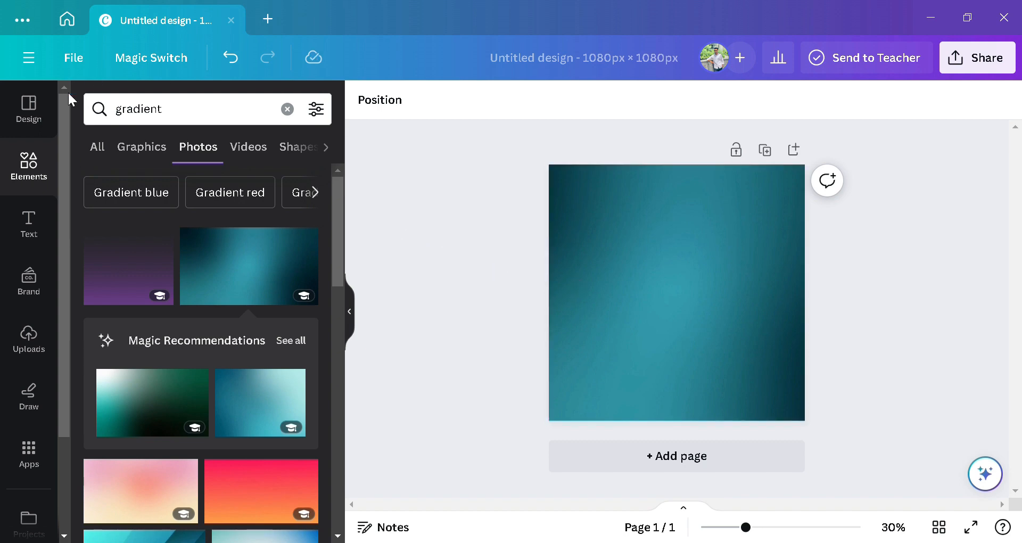
pyautogui.click(292, 110)
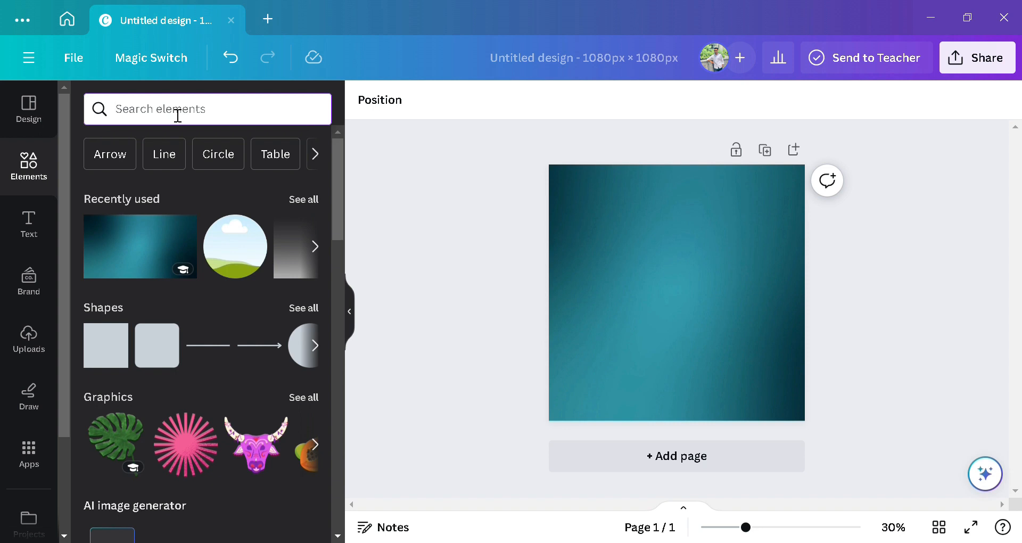
# Step: Search Elements for 'shoe' and add the white sneakers photo to the page
pyautogui.write('sh')
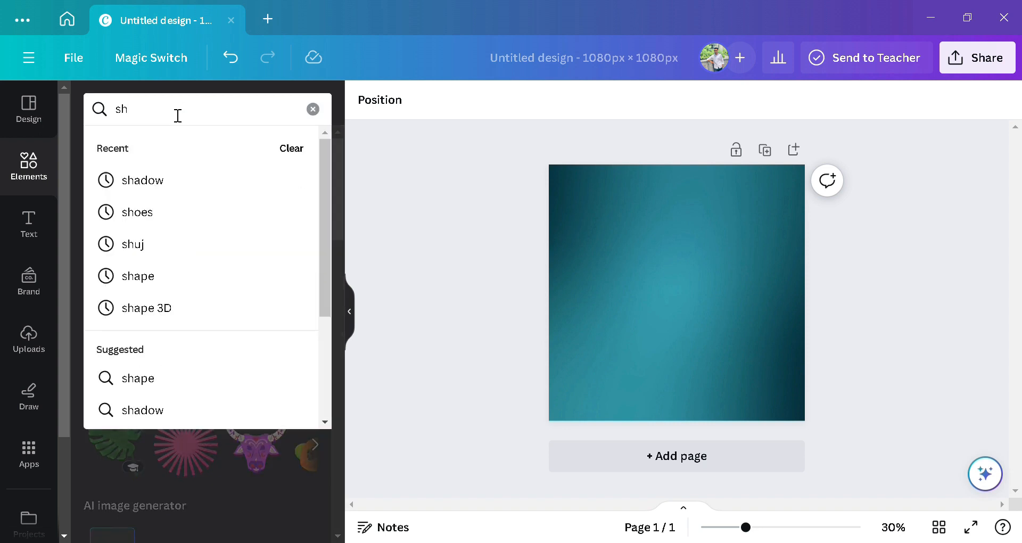
pyautogui.write('oes')
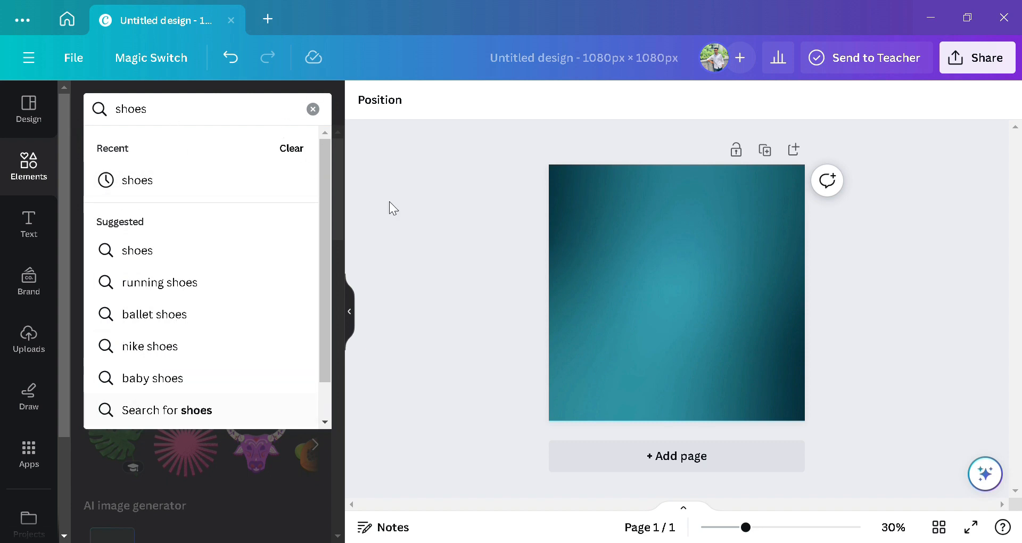
pyautogui.press('Return')
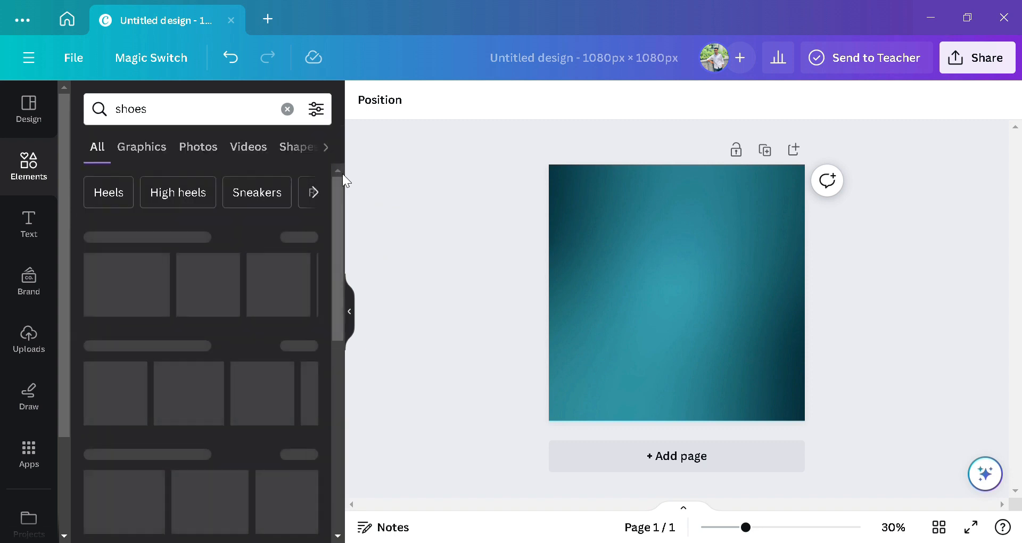
pyautogui.scroll(-2, 230, 235)
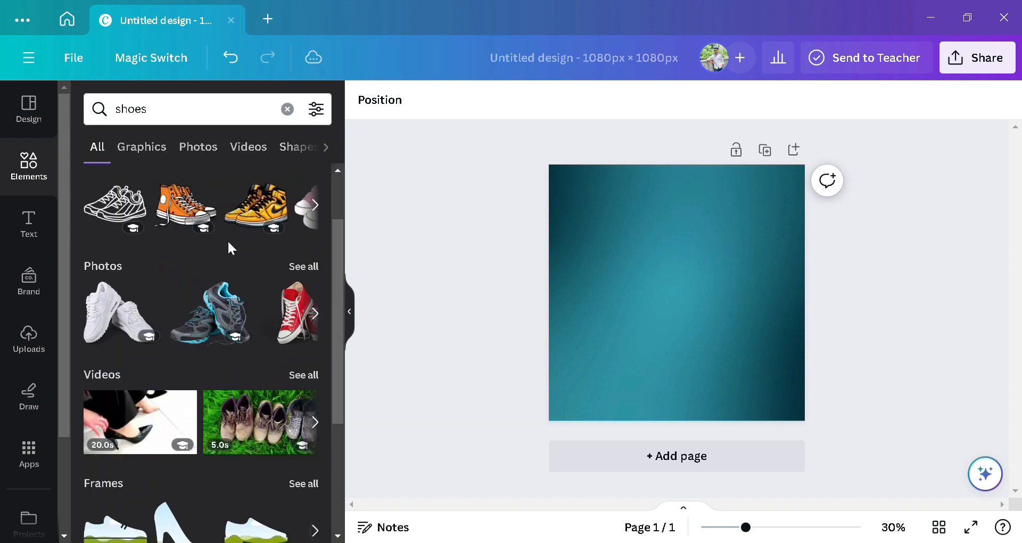
pyautogui.click(111, 315)
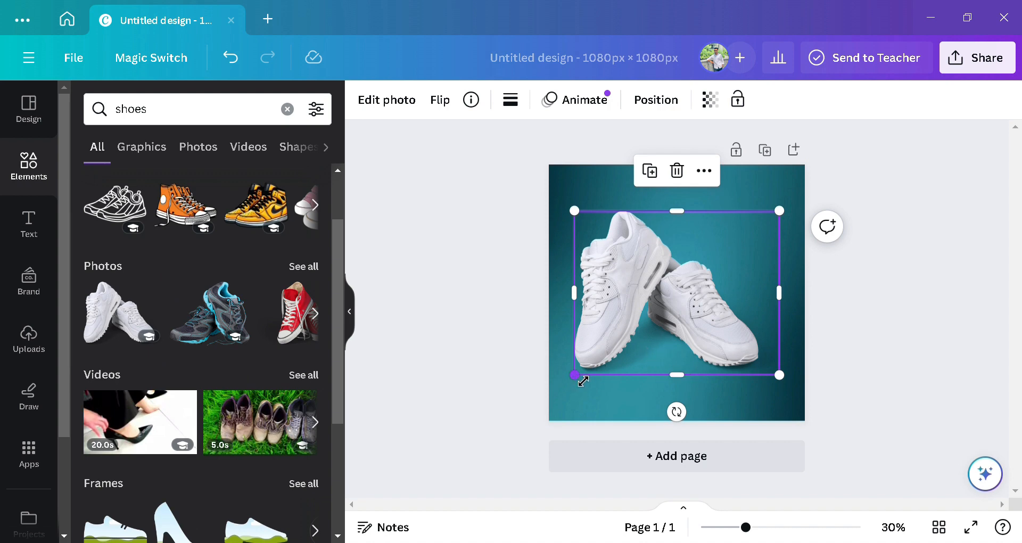
# Step: Shrink the sneakers photo and place it near the centre, slightly below middle
pyautogui.moveTo(589, 379); pyautogui.dragTo(626, 349)
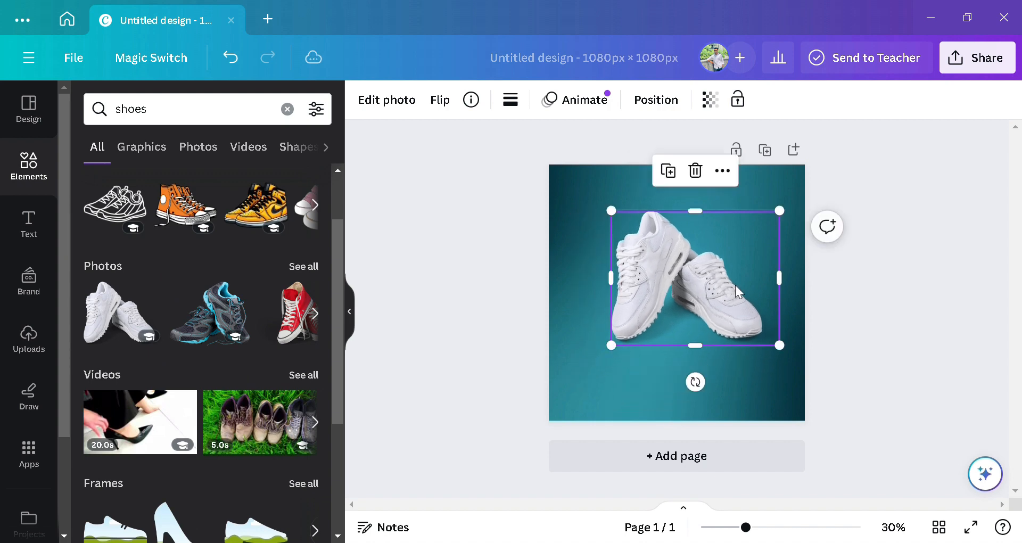
pyautogui.moveTo(696, 287); pyautogui.dragTo(693, 295)
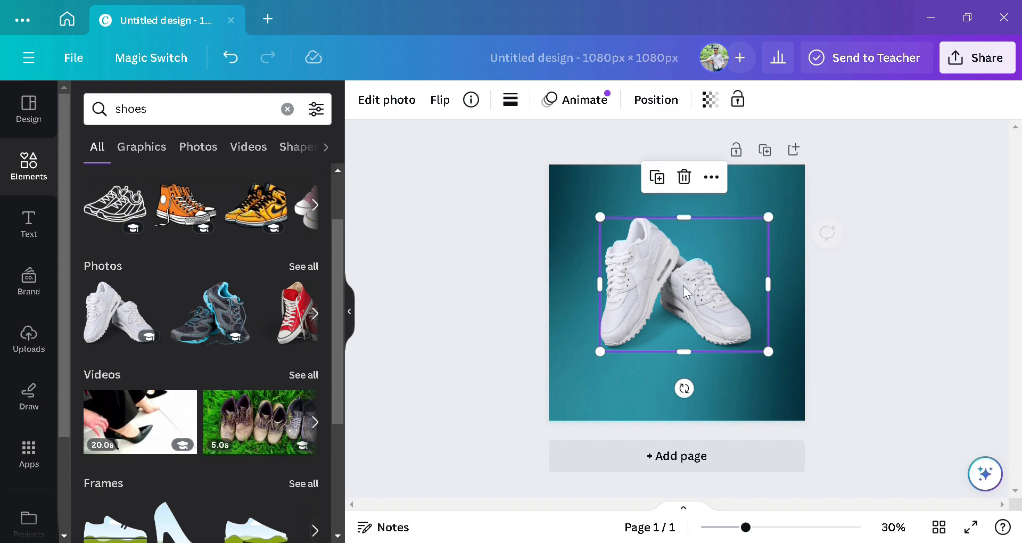
pyautogui.click(796, 272)
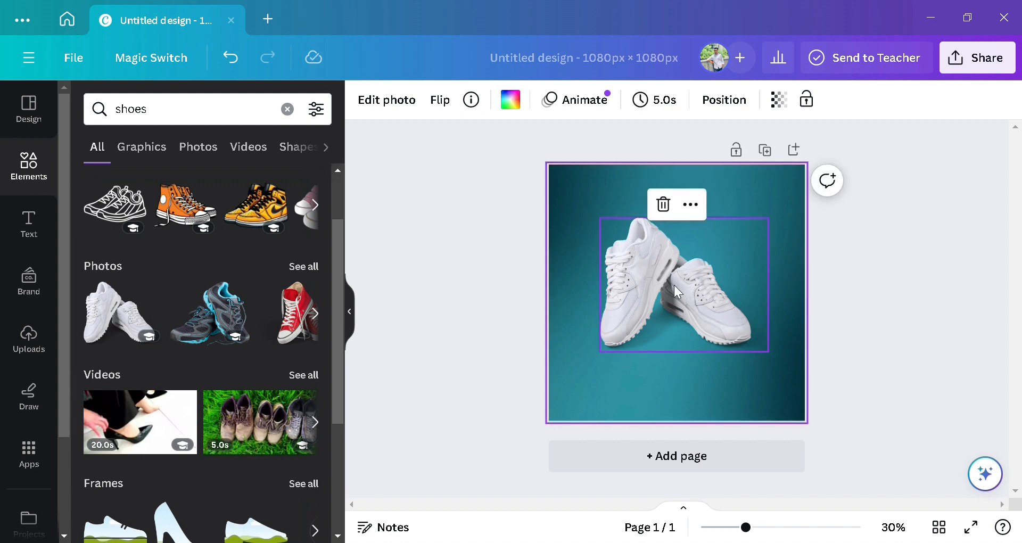
pyautogui.click(680, 304)
pyautogui.moveTo(679, 304); pyautogui.dragTo(683, 318)
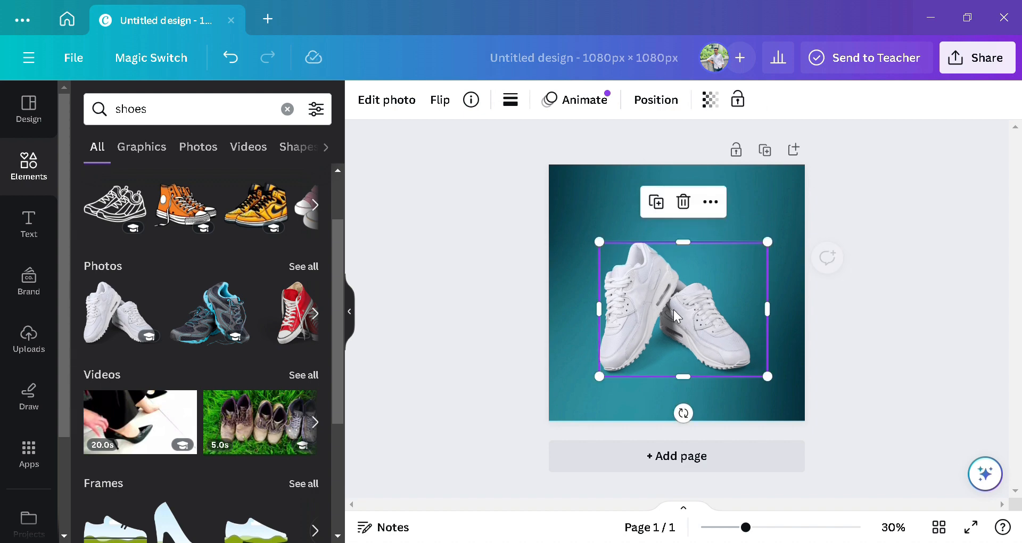
pyautogui.click(860, 303)
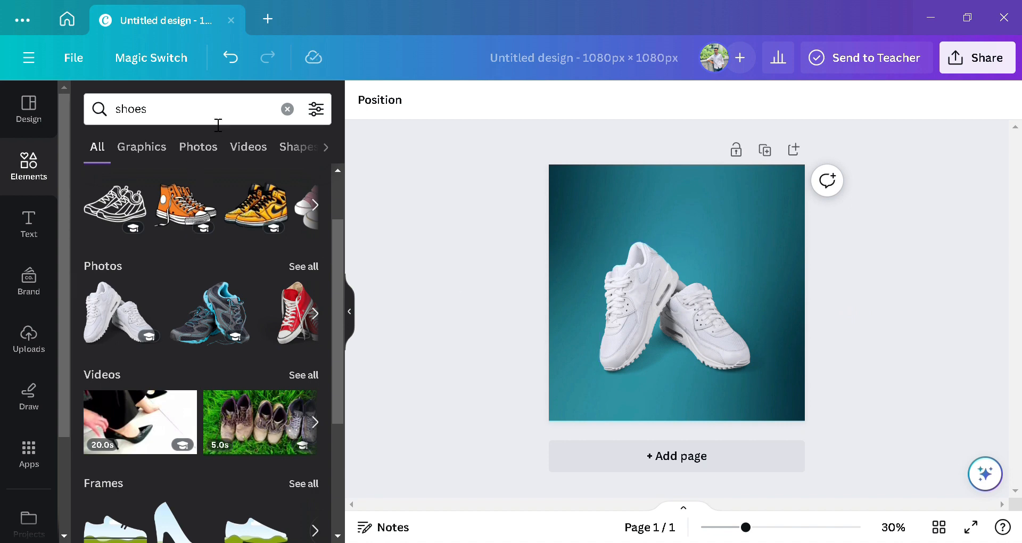
# Step: Search Elements for 'shadow' and add a soft shadow graphic from Graphics
pyautogui.click(288, 109)
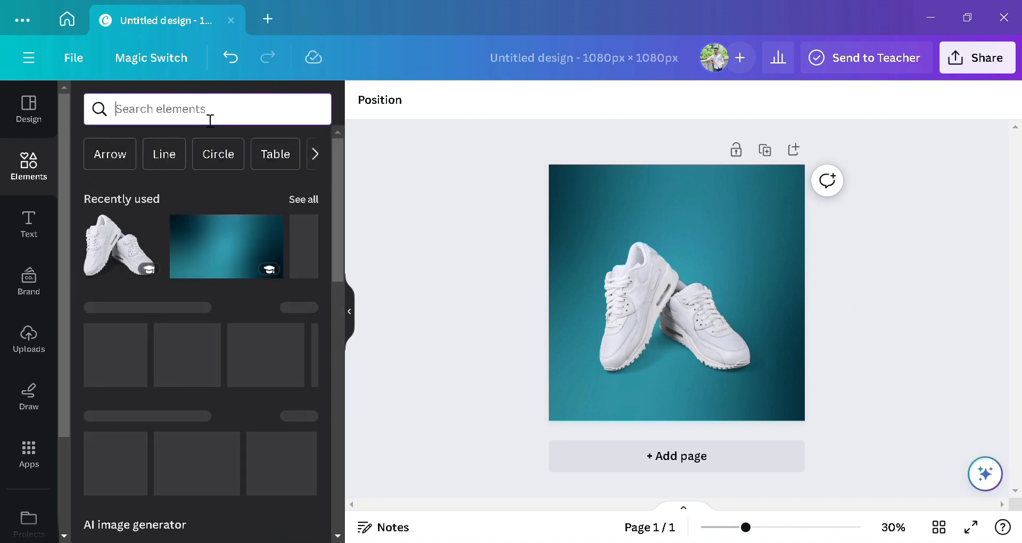
pyautogui.write('s')
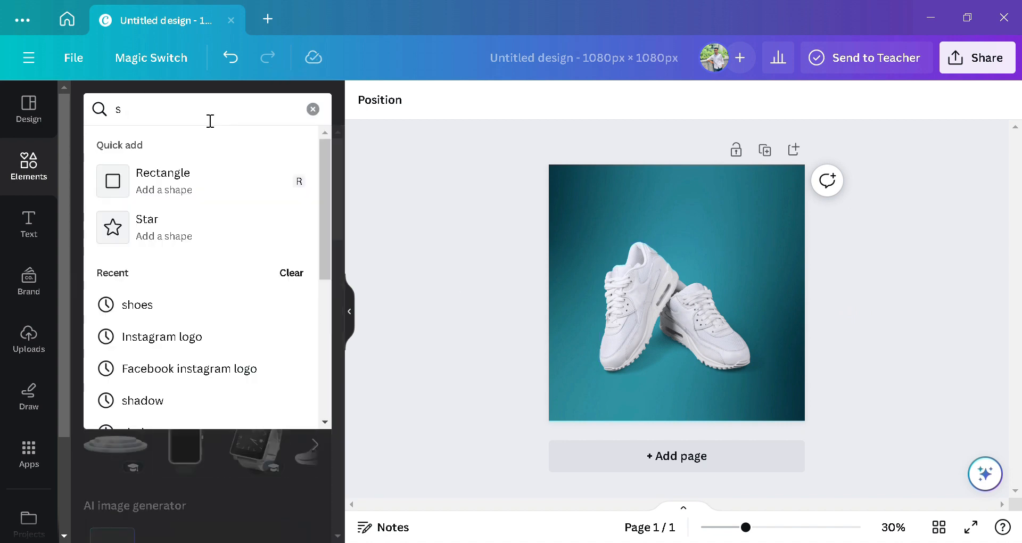
pyautogui.write('h')
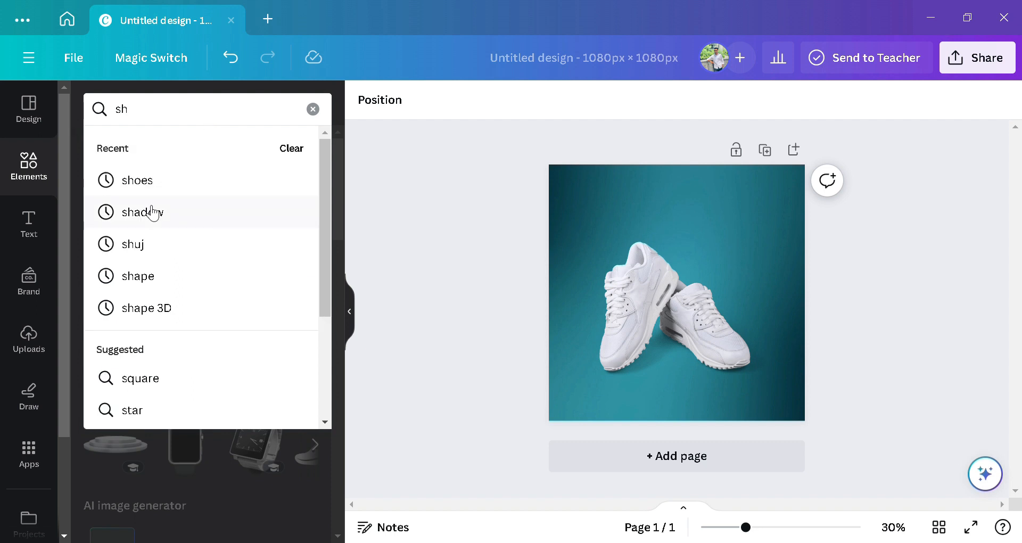
pyautogui.click(174, 217)
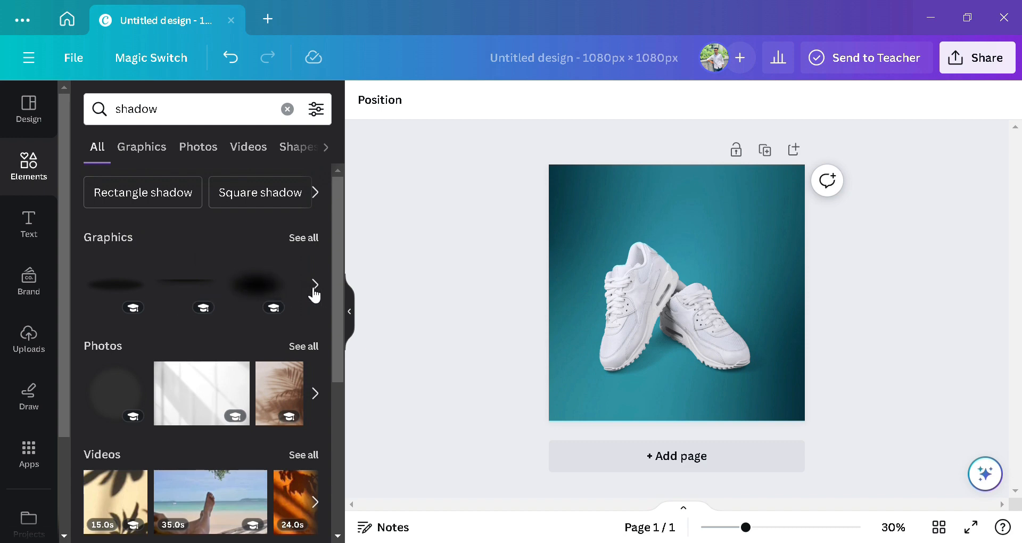
pyautogui.click(159, 148)
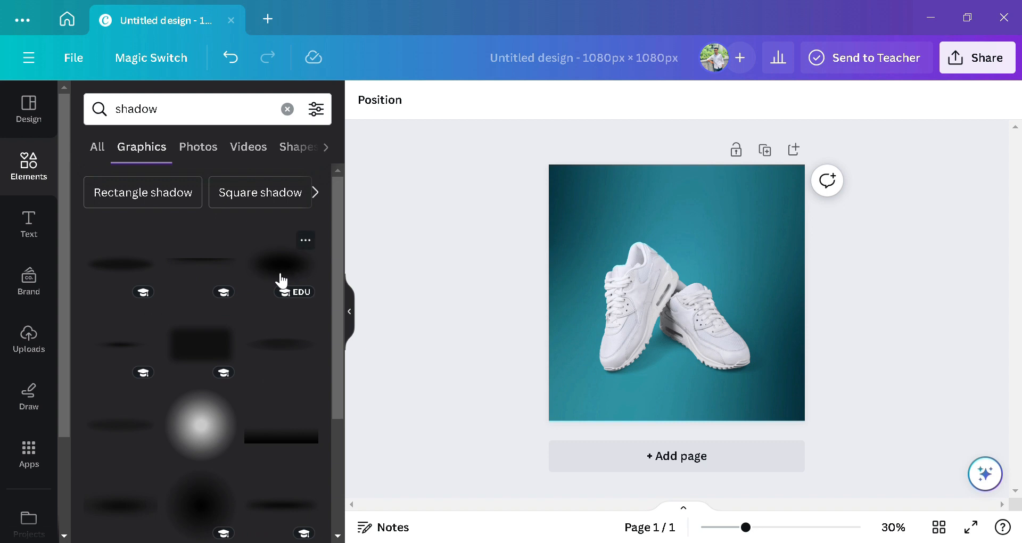
pyautogui.click(123, 436)
# Step: Move the shadow beneath the sneakers and send it behind the shoes photo
pyautogui.moveTo(660, 298); pyautogui.dragTo(671, 379)
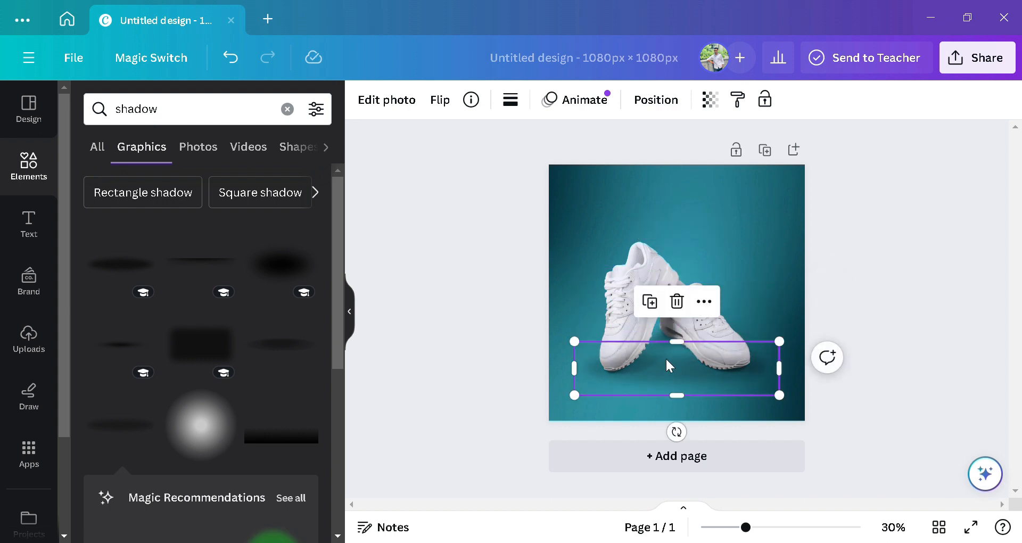
pyautogui.rightClick(669, 365)
pyautogui.moveTo(778, 272)
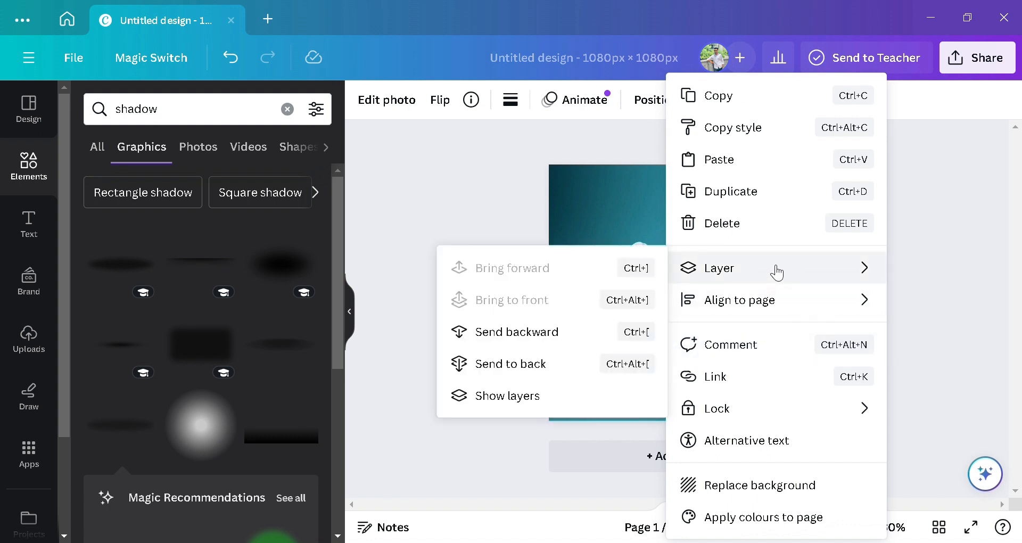
pyautogui.click(568, 343)
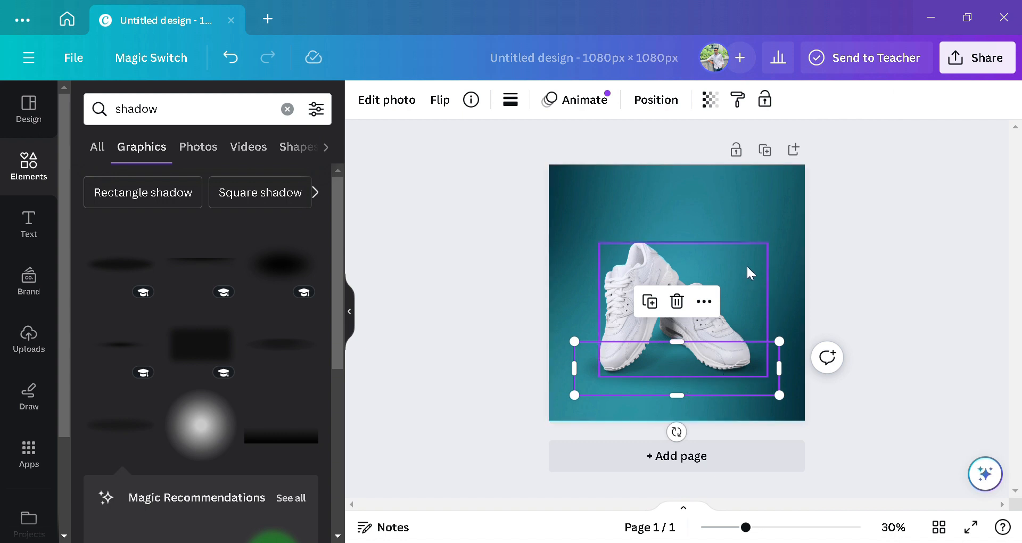
pyautogui.click(749, 213)
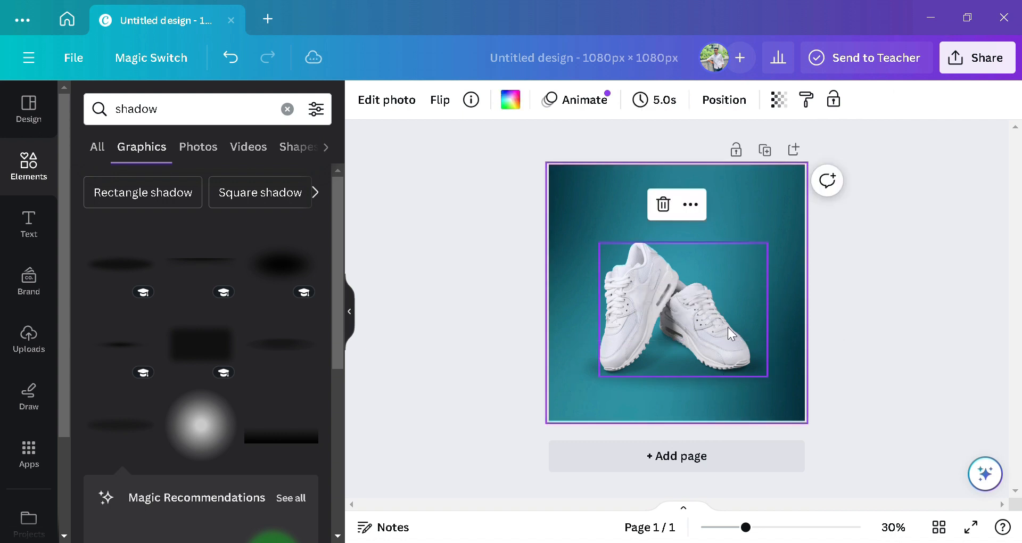
pyautogui.click(662, 313)
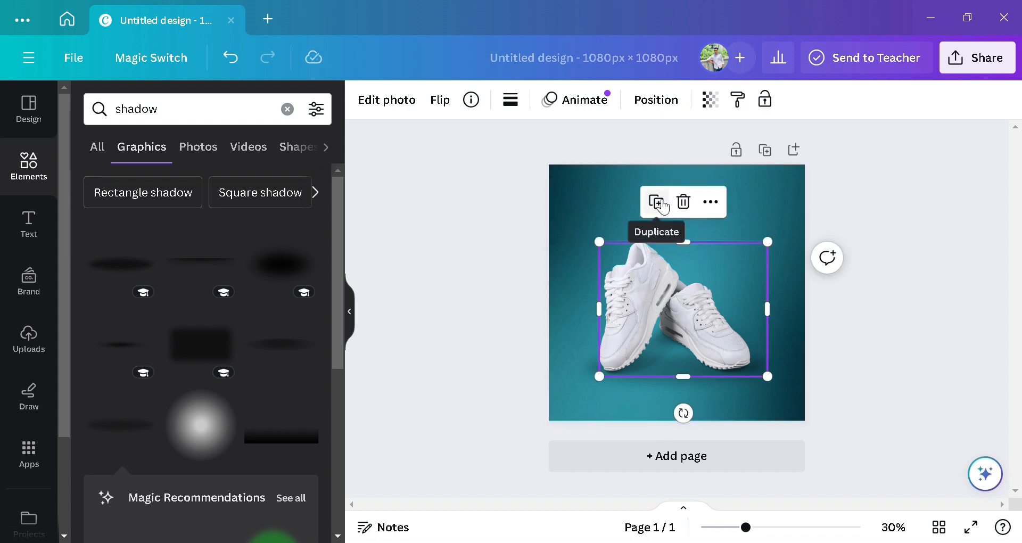
# Step: Duplicate the sneakers photo, rotate the copy 180°, and place it directly below
pyautogui.click(661, 203)
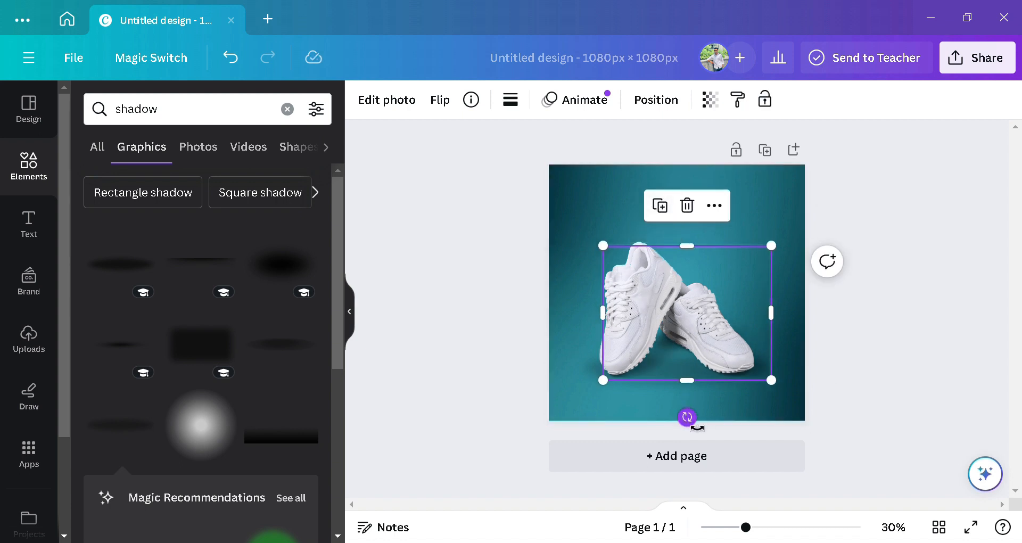
pyautogui.moveTo(697, 427)
pyautogui.mouseDown()
pyautogui.moveTo(762, 386)
pyautogui.moveTo(689, 235)
pyautogui.moveTo(697, 263)
pyautogui.moveTo(675, 388)
pyautogui.moveTo(689, 426)
pyautogui.moveTo(682, 420)
pyautogui.mouseUp()
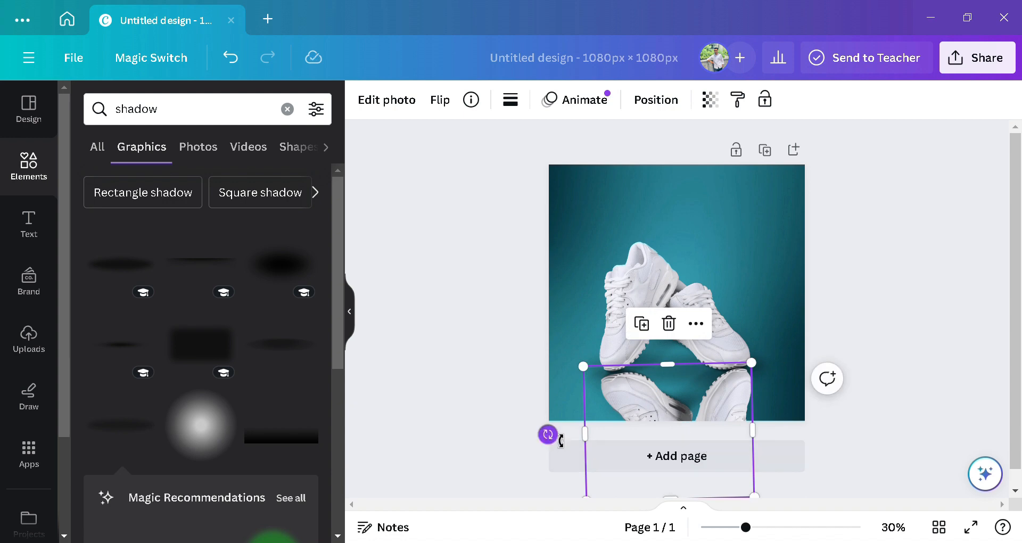
pyautogui.moveTo(560, 436); pyautogui.dragTo(560, 433)
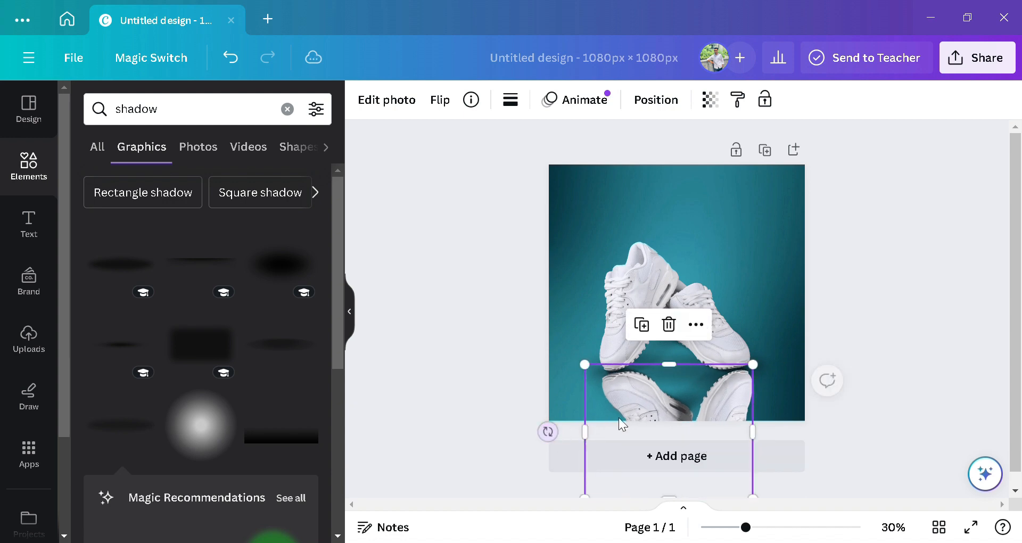
pyautogui.moveTo(662, 402); pyautogui.dragTo(667, 406)
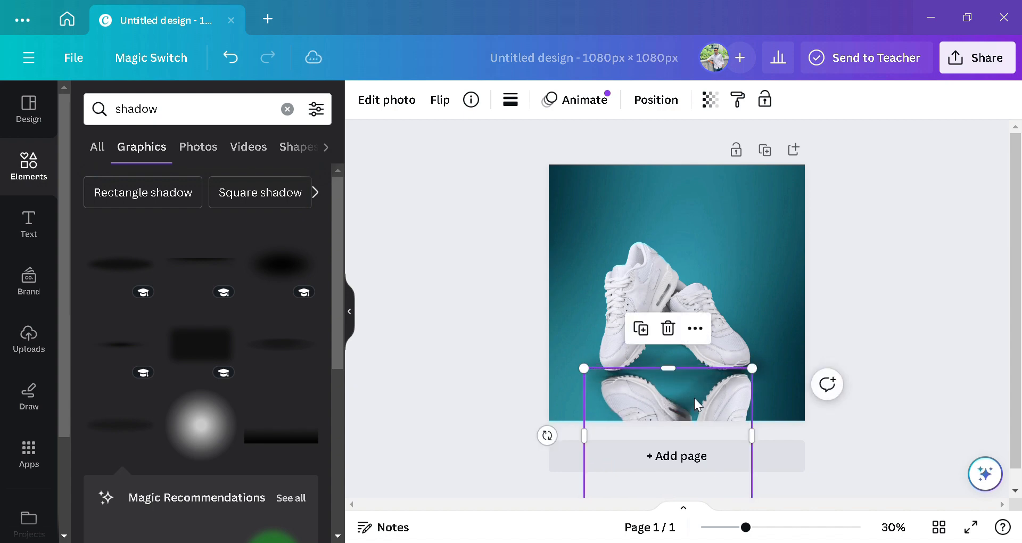
pyautogui.click(738, 335)
pyautogui.click(700, 402)
# Step: Lower the reflection copy's transparency to 11 so it appears faint
pyautogui.click(709, 100)
pyautogui.click(638, 165)
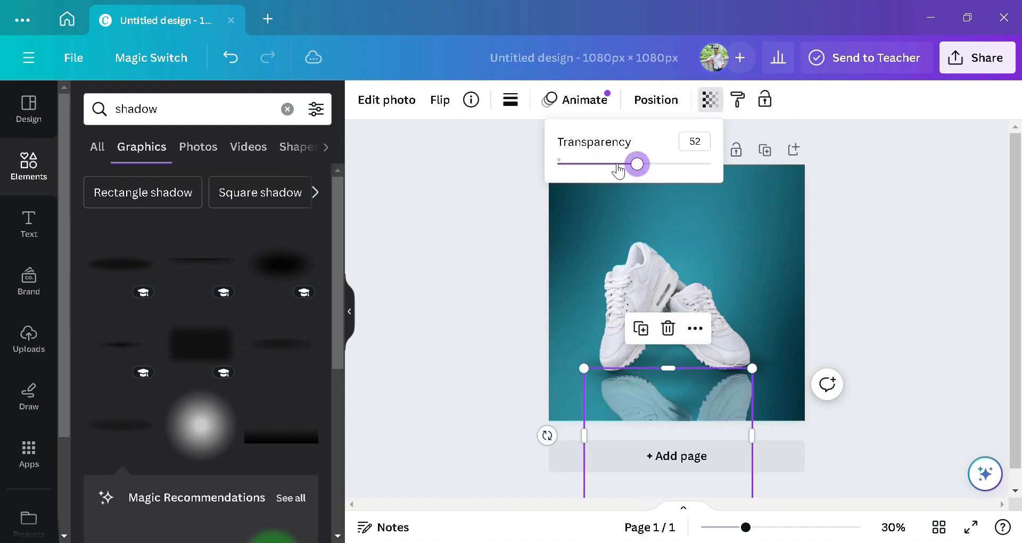
pyautogui.click(588, 165)
pyautogui.click(564, 163)
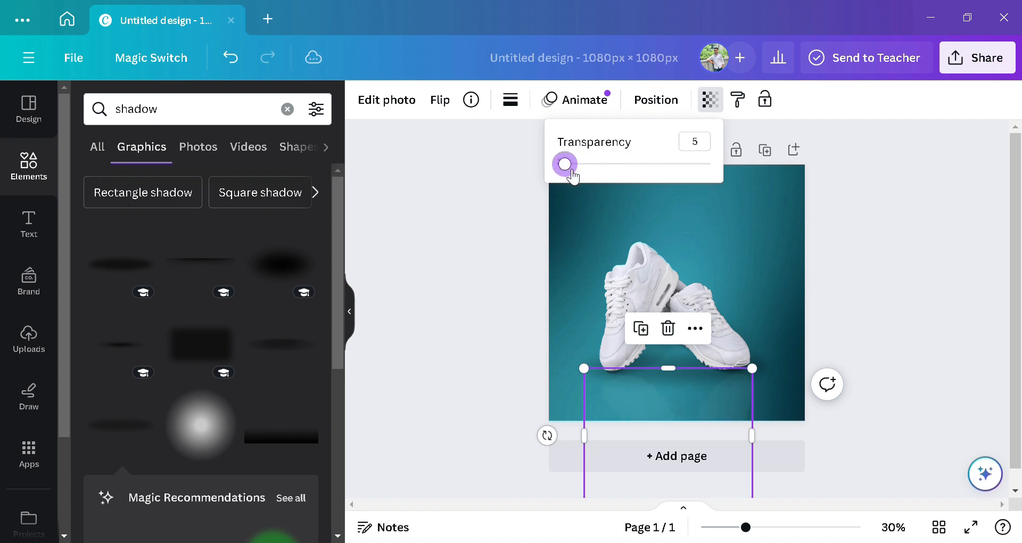
pyautogui.click(584, 164)
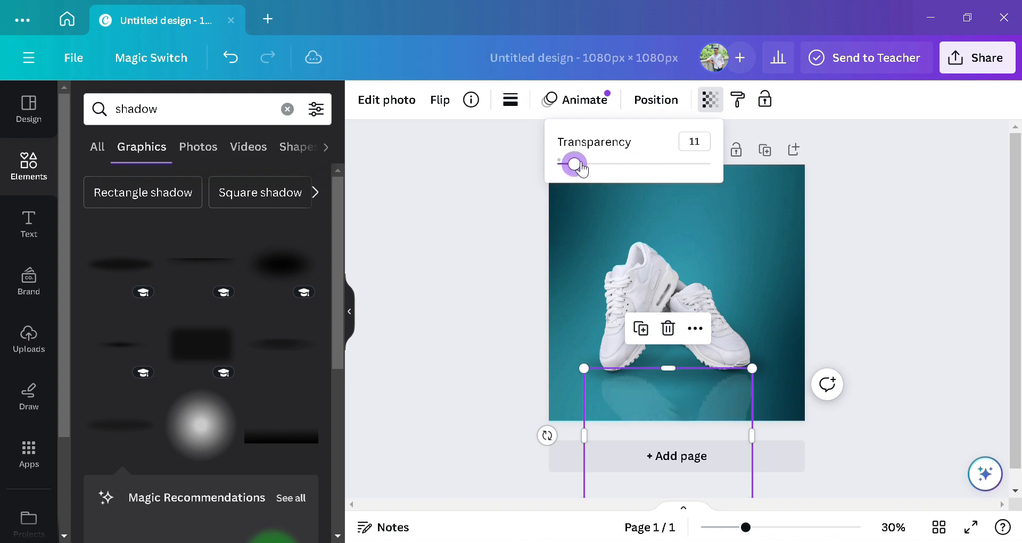
pyautogui.click(710, 216)
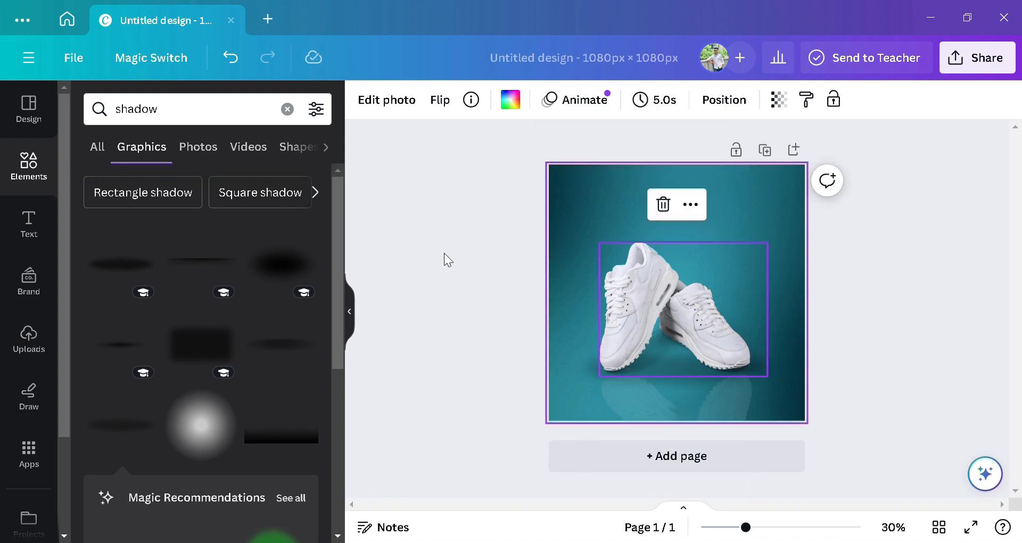
pyautogui.click(33, 228)
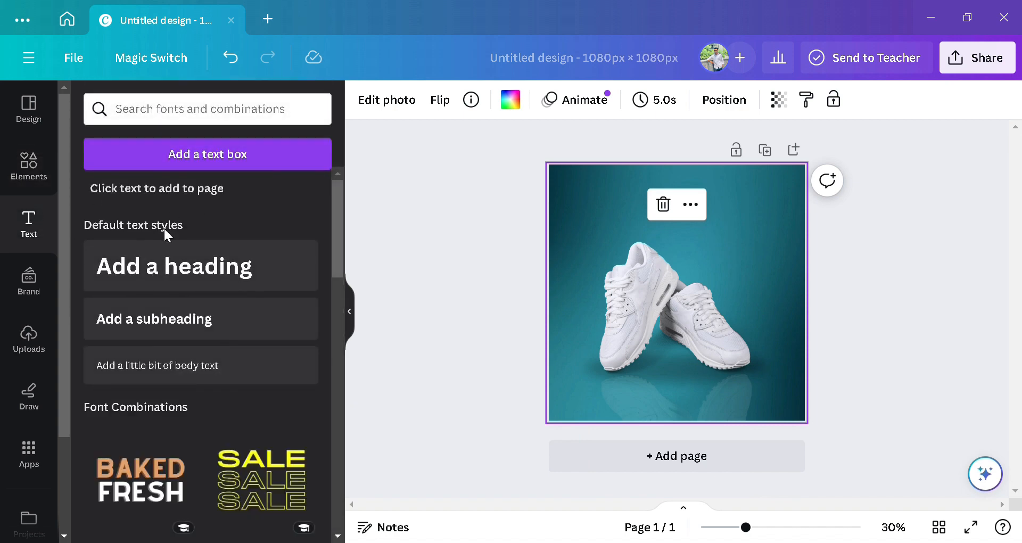
# Step: Add a heading text box reading 'MENS'
pyautogui.click(145, 275)
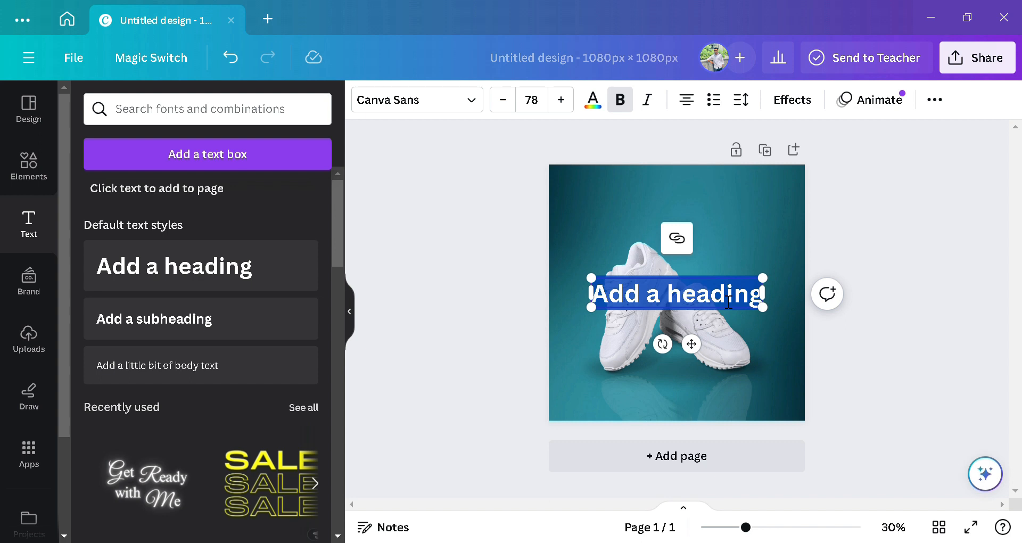
pyautogui.write('M')
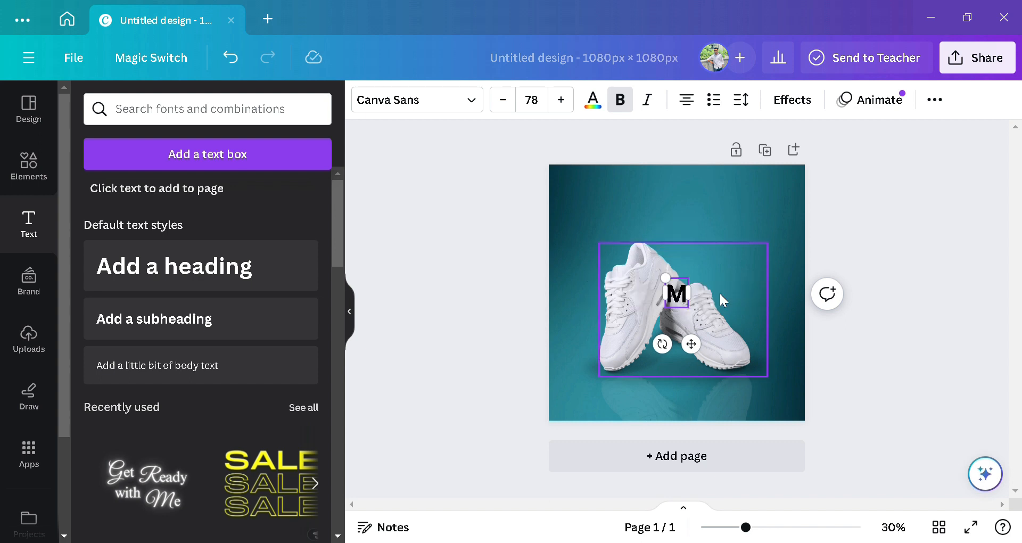
pyautogui.write('ENA')
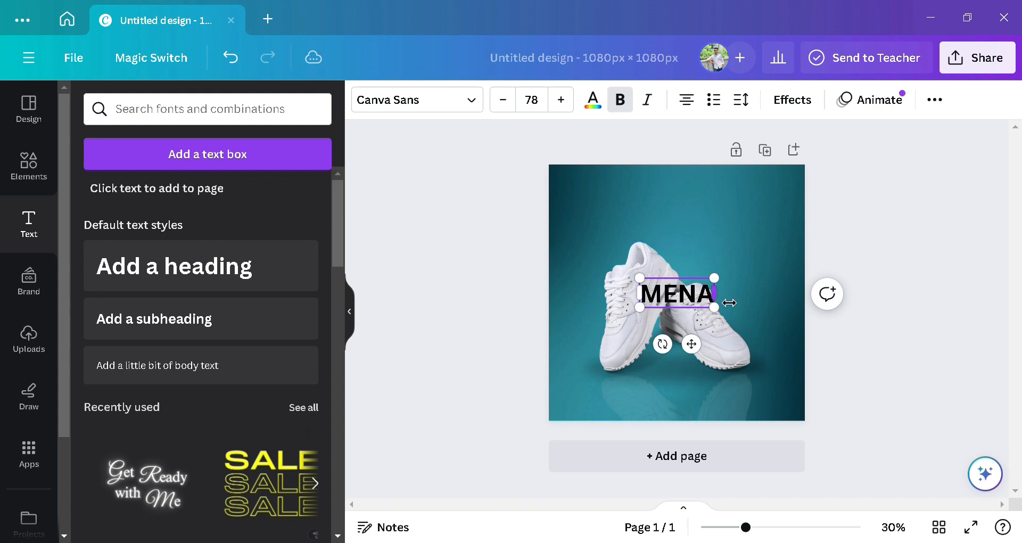
pyautogui.press('BackSpace')
pyautogui.write('S')
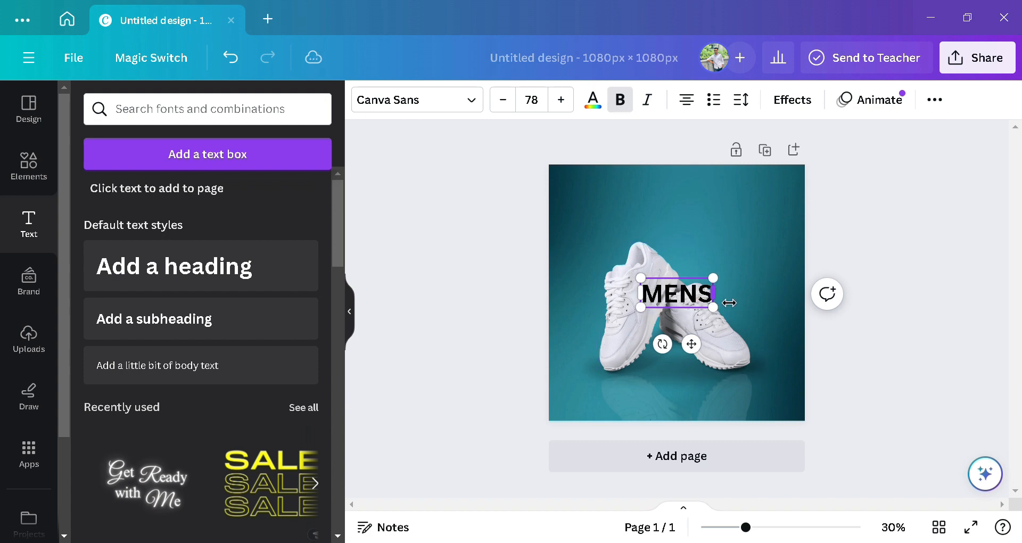
pyautogui.click(738, 297)
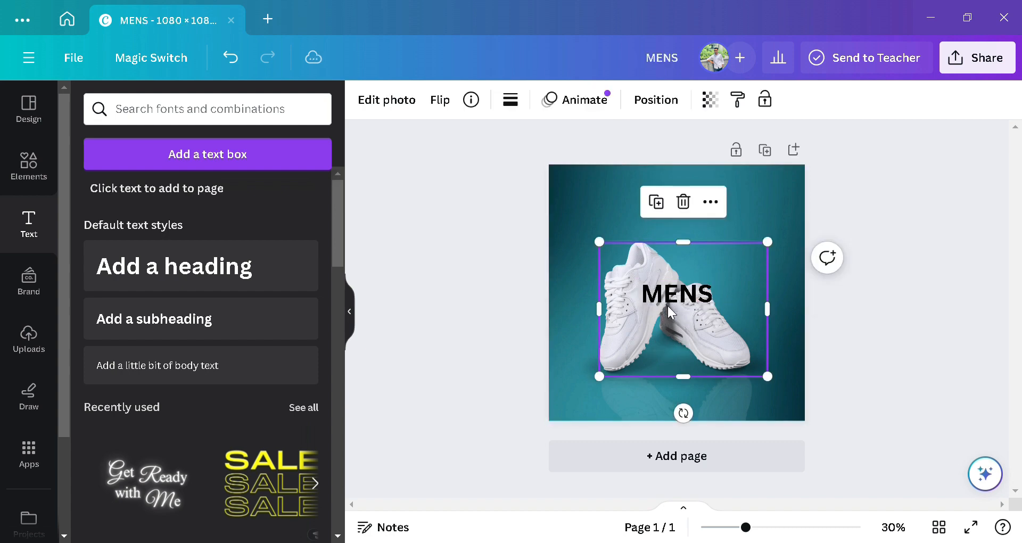
# Step: Move MENS to the top, shrink it to size 63.3, and centre it horizontally
pyautogui.click(678, 296)
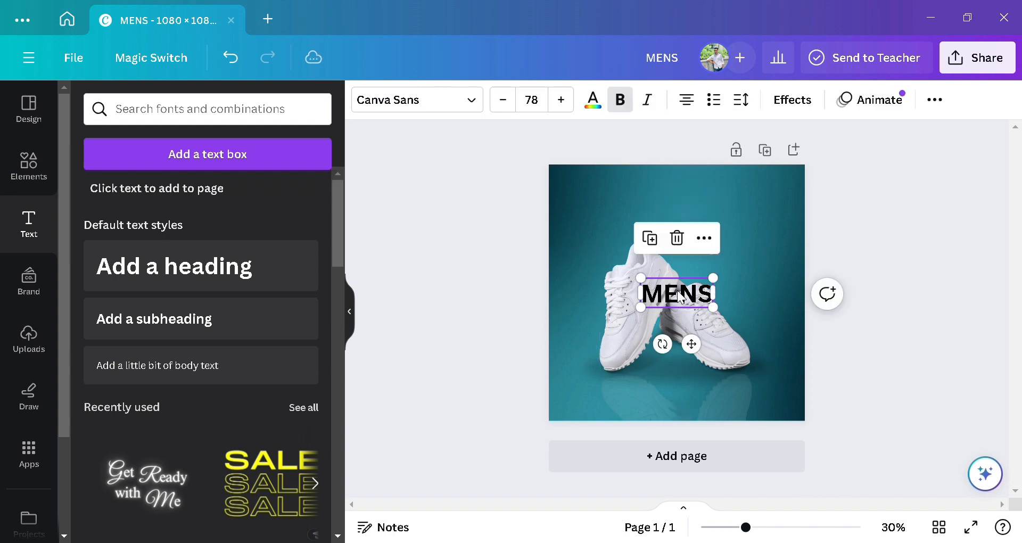
pyautogui.moveTo(678, 295); pyautogui.dragTo(670, 210)
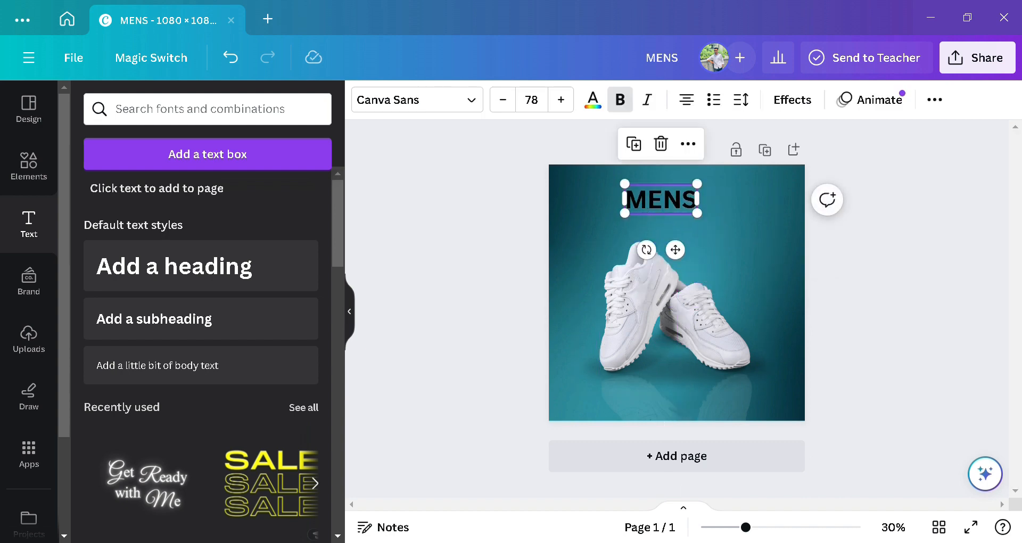
pyautogui.click(781, 529)
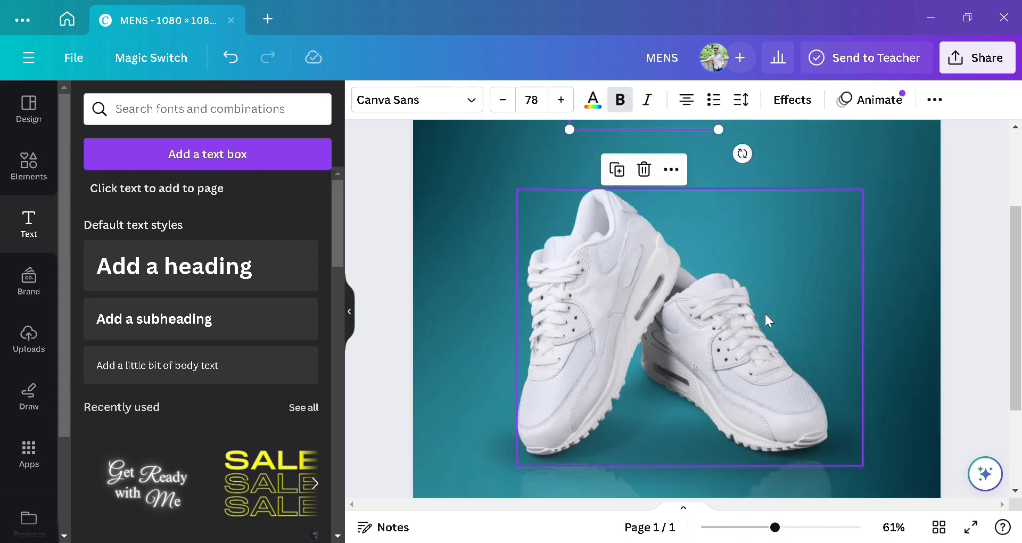
pyautogui.scroll(3, 765, 312)
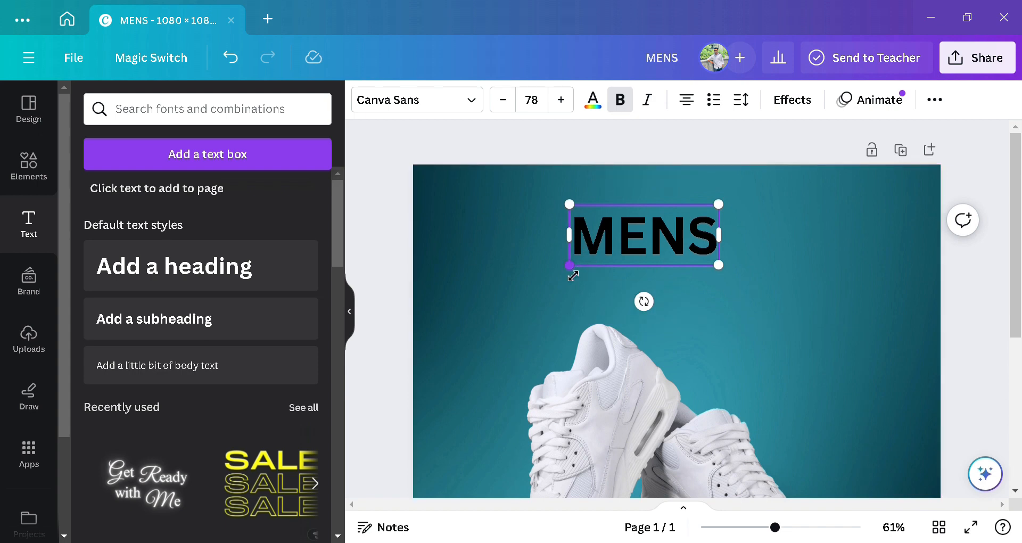
pyautogui.moveTo(579, 271); pyautogui.dragTo(606, 260)
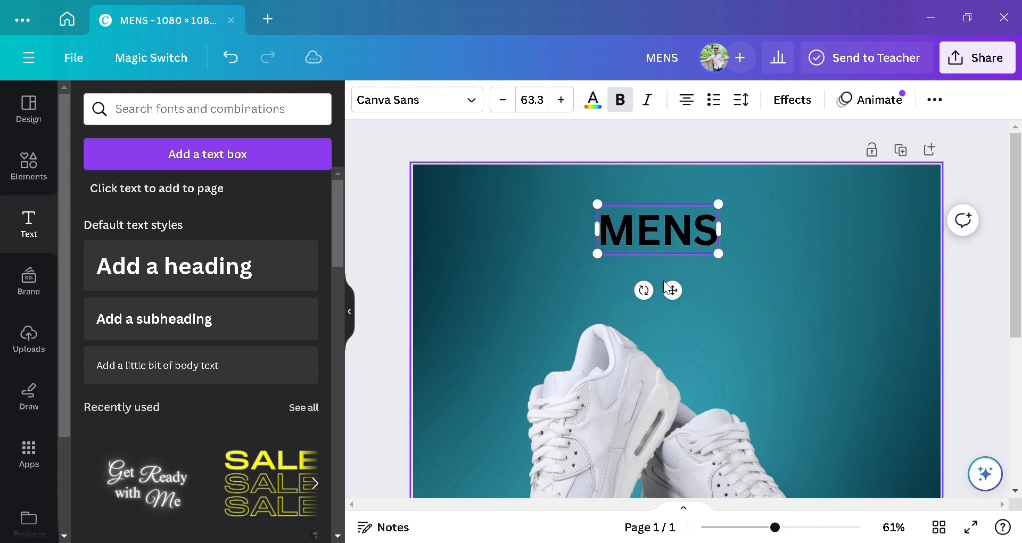
pyautogui.moveTo(682, 301); pyautogui.dragTo(641, 292)
# Step: Change the MENS text colour to white from the Document colours
pyautogui.click(600, 103)
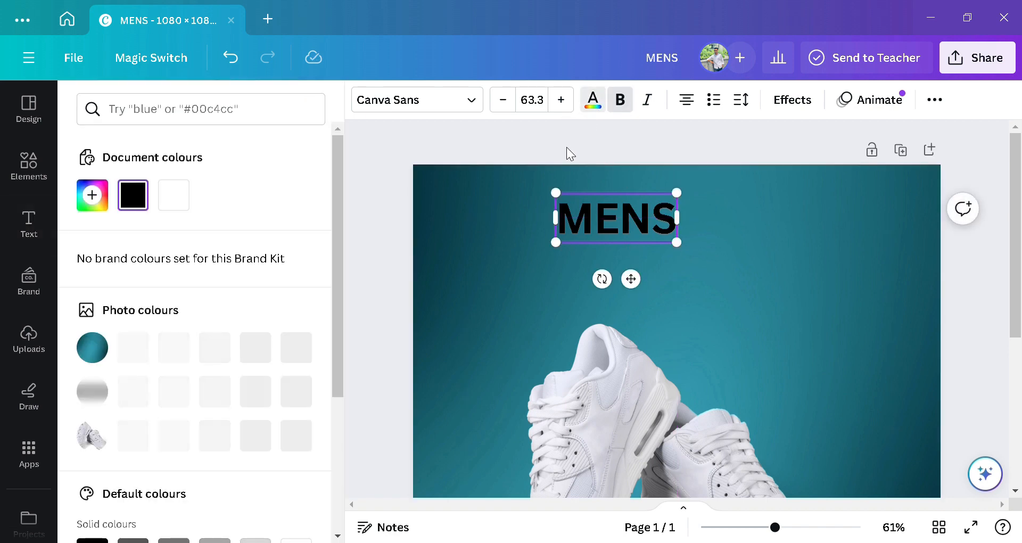
pyautogui.click(187, 200)
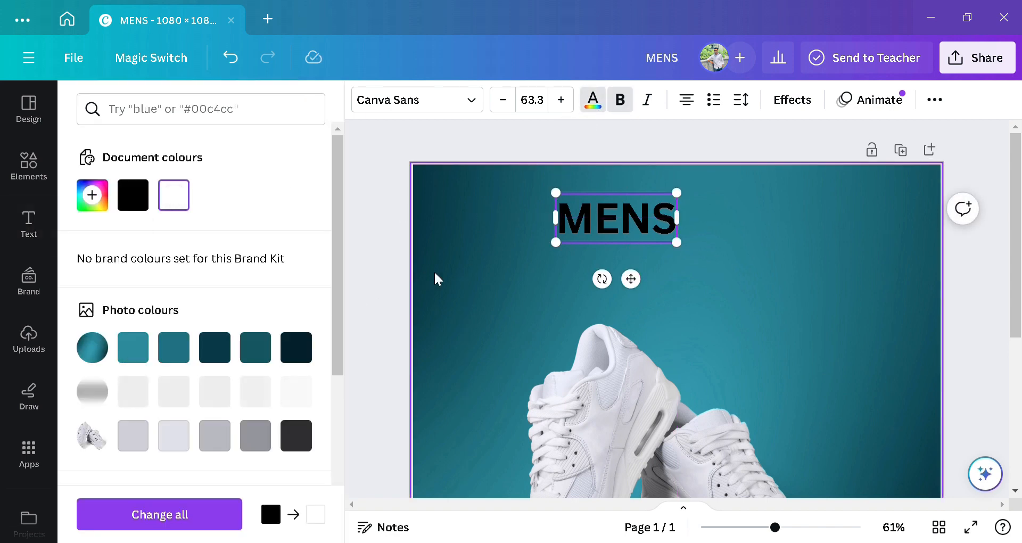
pyautogui.click(599, 244)
pyautogui.click(514, 237)
pyautogui.click(579, 212)
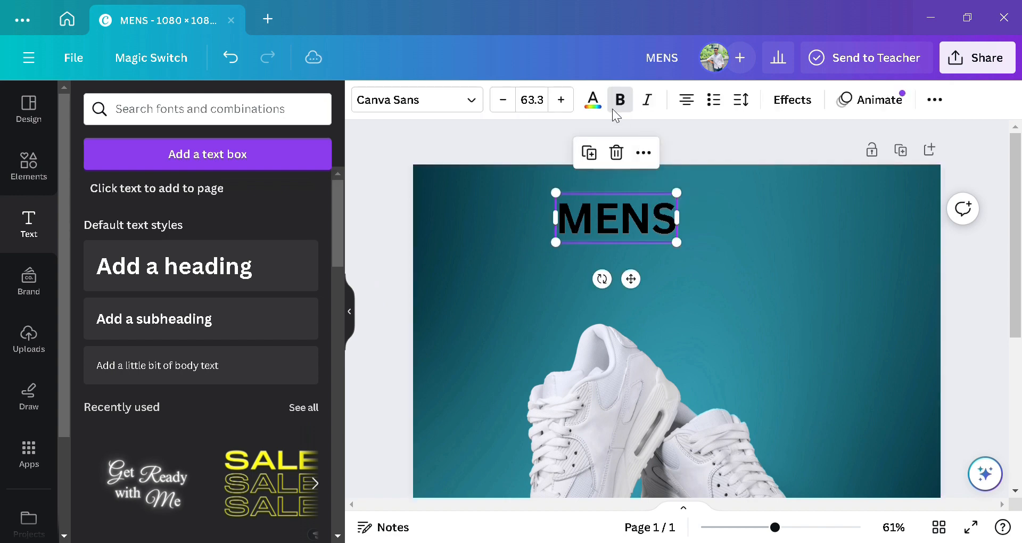
pyautogui.click(593, 99)
pyautogui.click(174, 195)
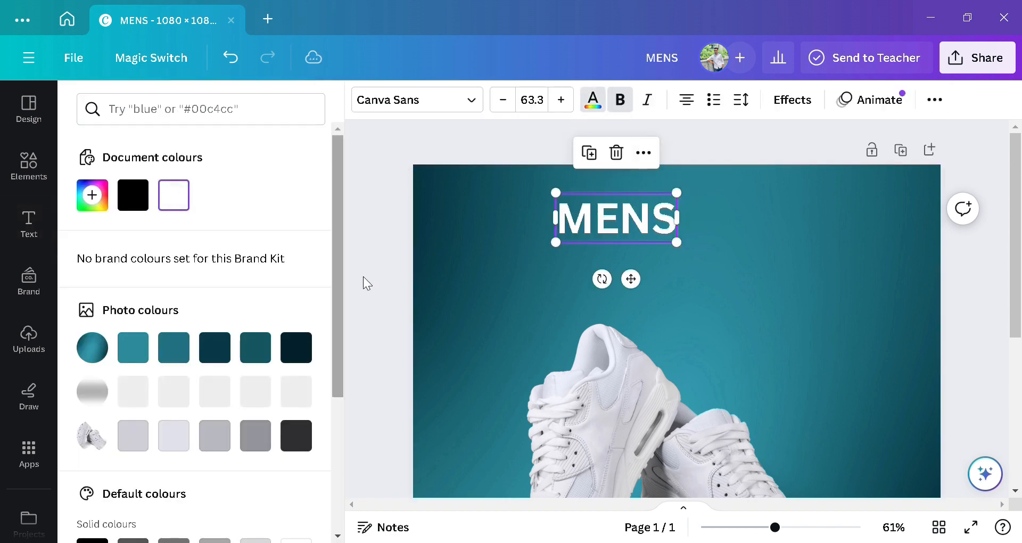
pyautogui.click(445, 242)
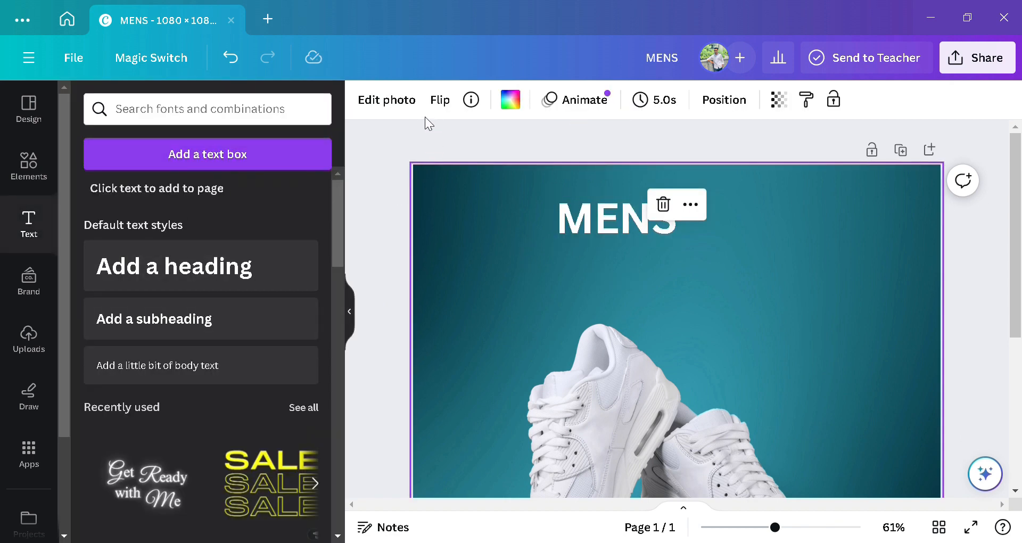
pyautogui.click(643, 219)
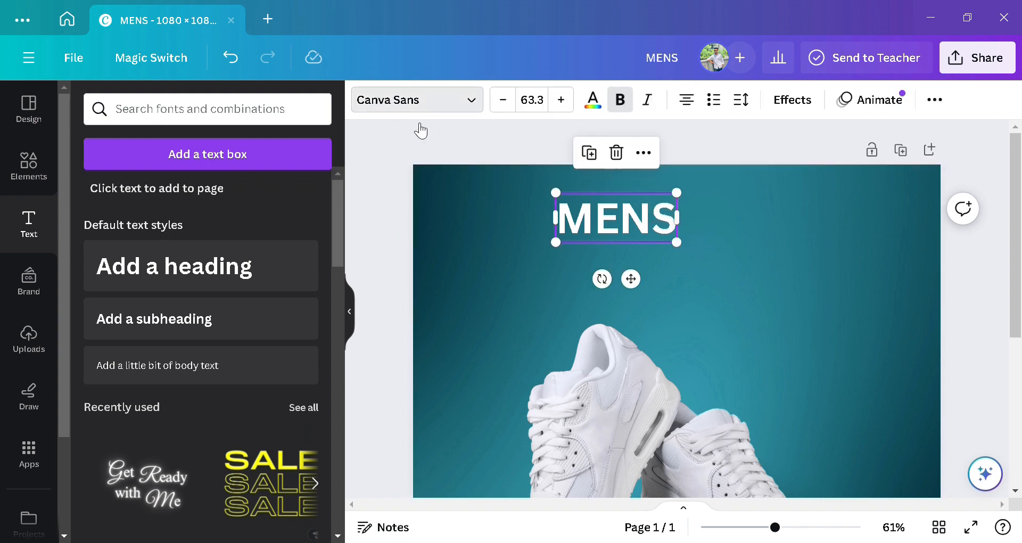
# Step: Change the MENS font to Shrikhand
pyautogui.click(418, 102)
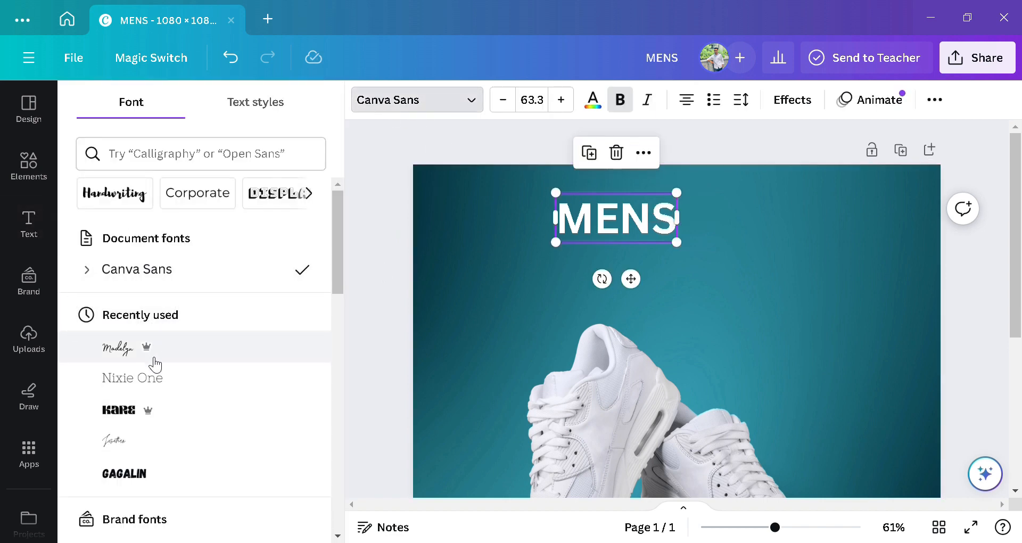
pyautogui.scroll(-15, 165, 341)
pyautogui.click(189, 370)
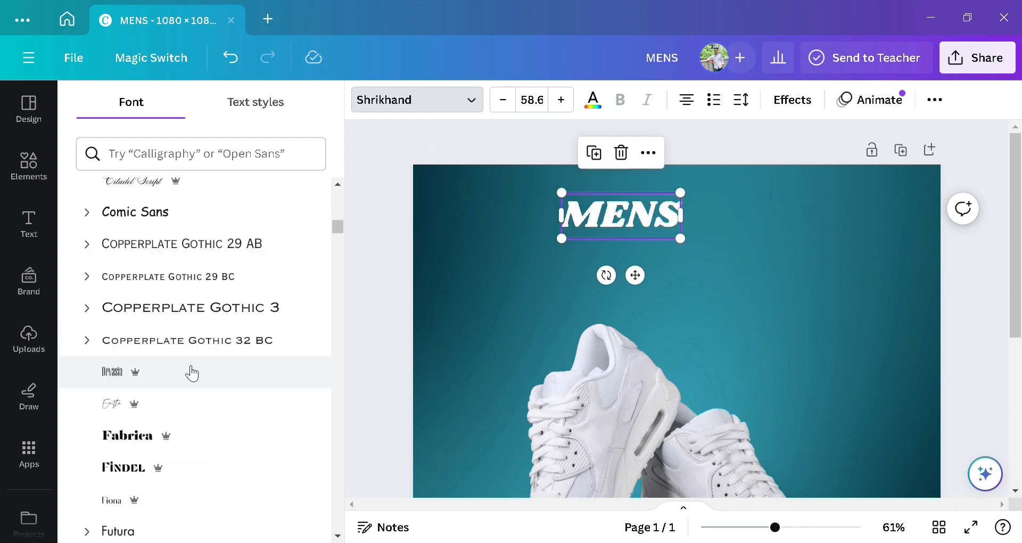
pyautogui.scroll(3, 192, 372)
pyautogui.scroll(12, 192, 372)
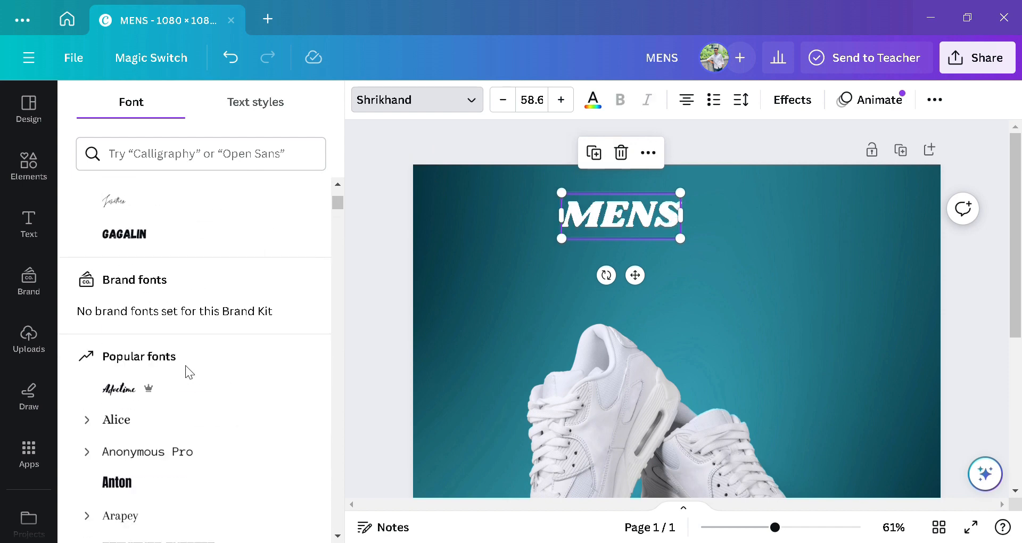
pyautogui.scroll(-9, 186, 369)
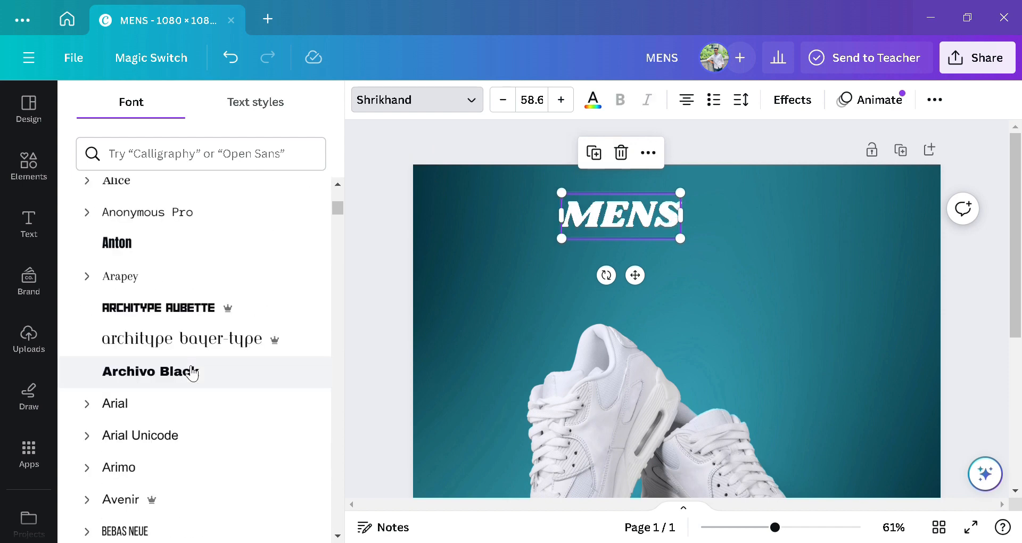
pyautogui.scroll(9, 186, 370)
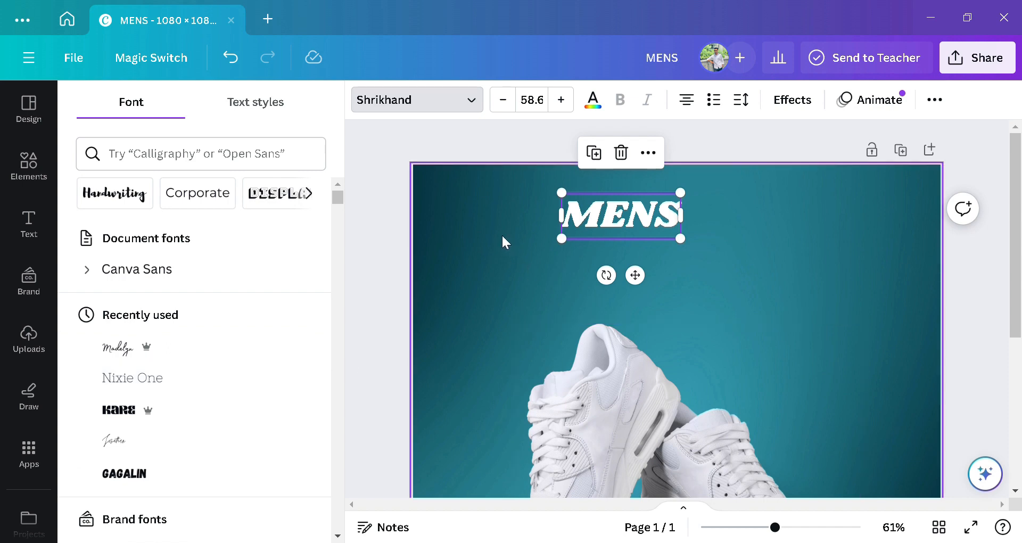
# Step: Re-centre MENS on the page and add a new heading text box
pyautogui.click(503, 238)
pyautogui.click(585, 226)
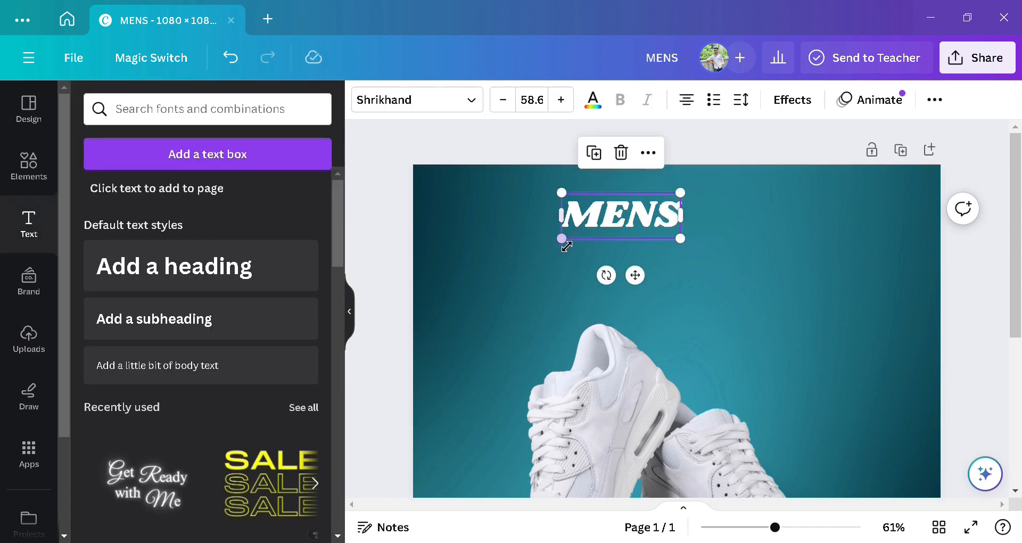
pyautogui.moveTo(568, 236); pyautogui.dragTo(596, 230)
pyautogui.moveTo(663, 266); pyautogui.dragTo(667, 291)
pyautogui.click(652, 294)
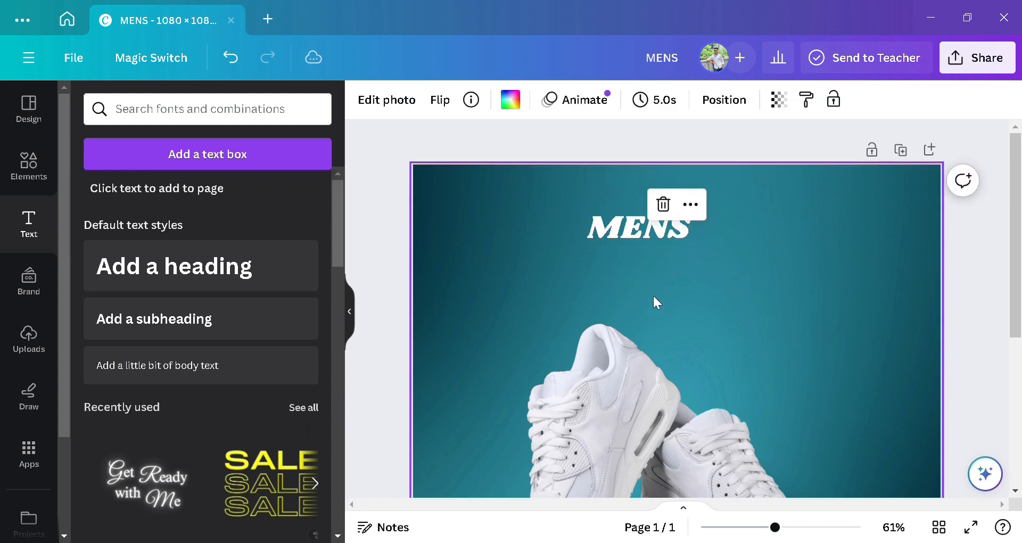
pyautogui.click(206, 269)
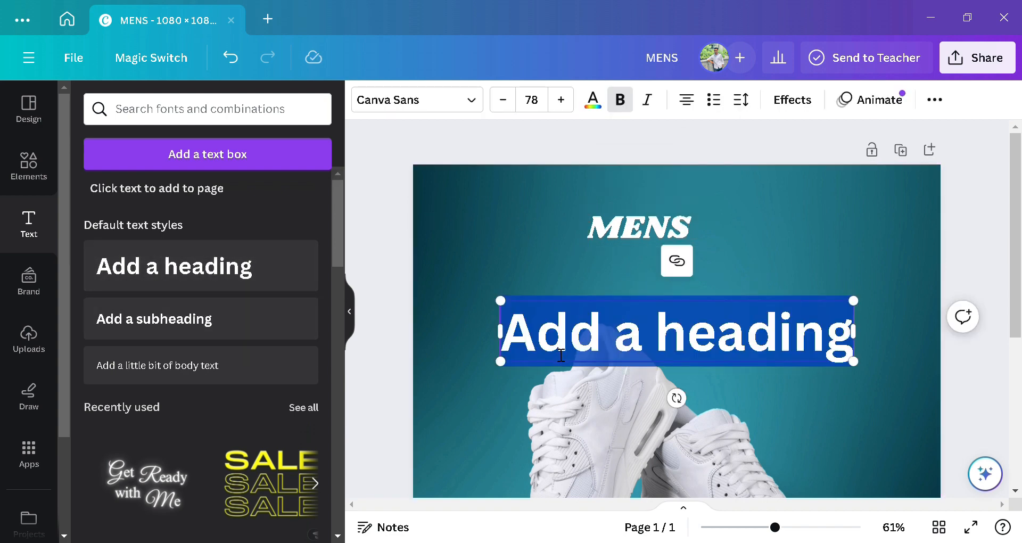
# Step: Type 'FOOTWEAR' in the new heading, shrink it to size 66.3, and centre it under MENS
pyautogui.write('FOO')
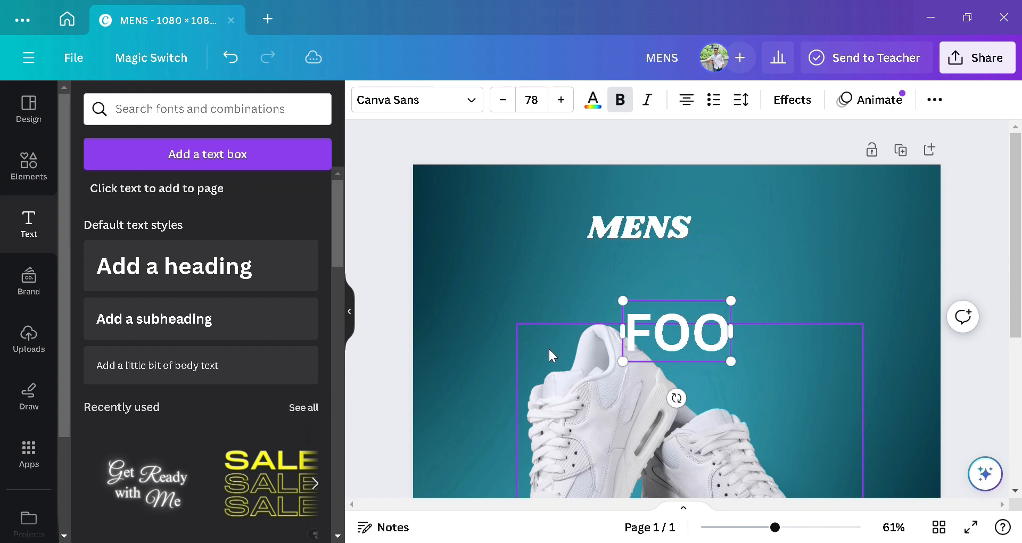
pyautogui.write('T')
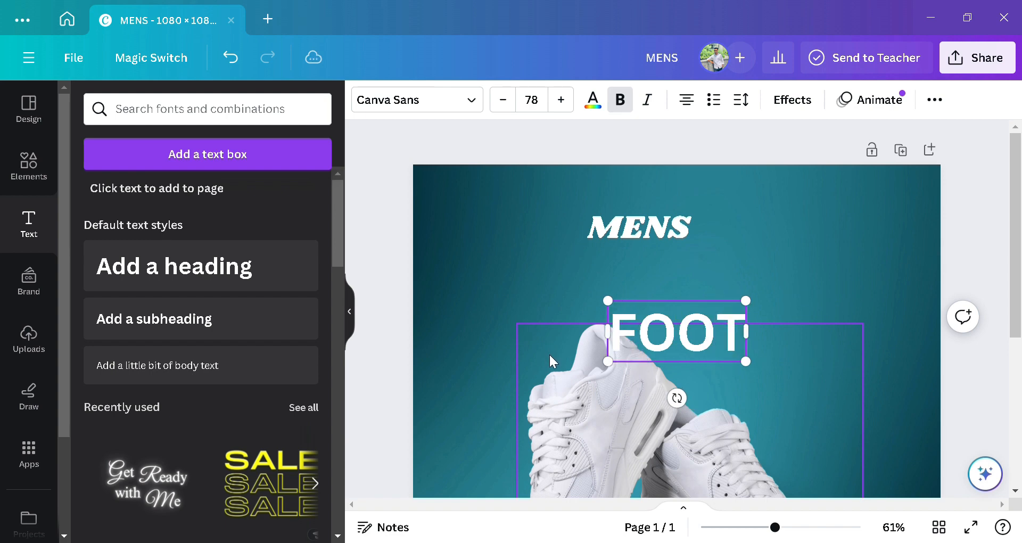
pyautogui.write('W')
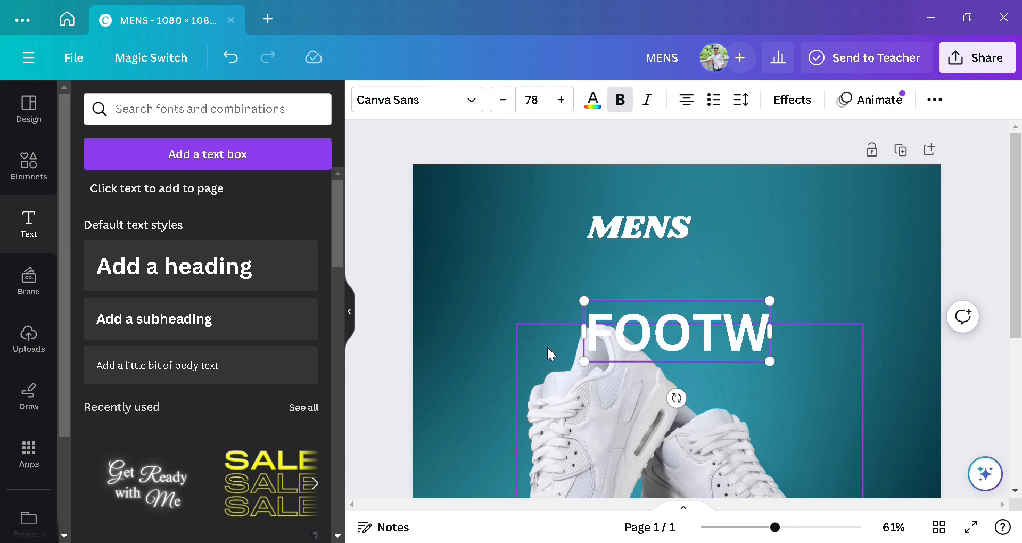
pyautogui.write('EAR')
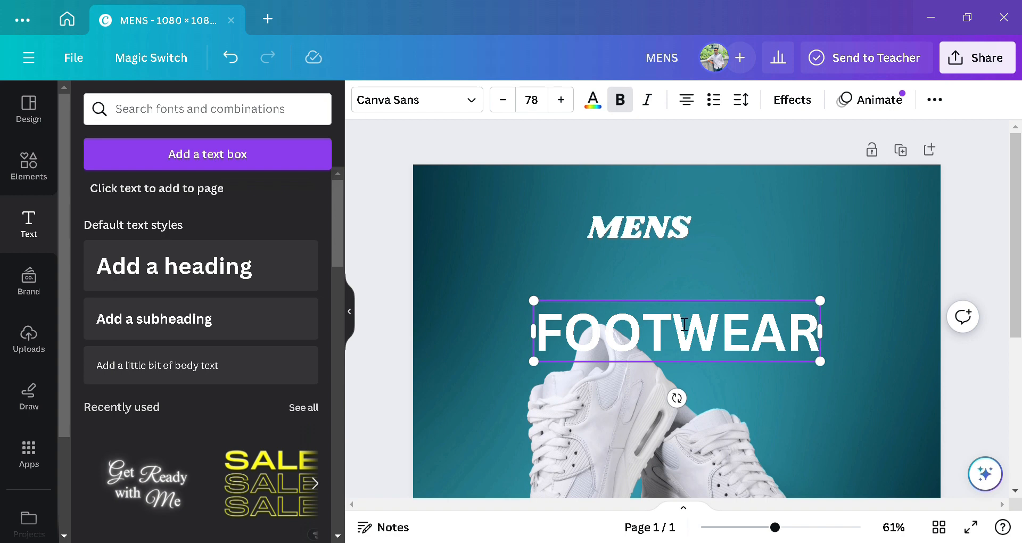
pyautogui.click(708, 283)
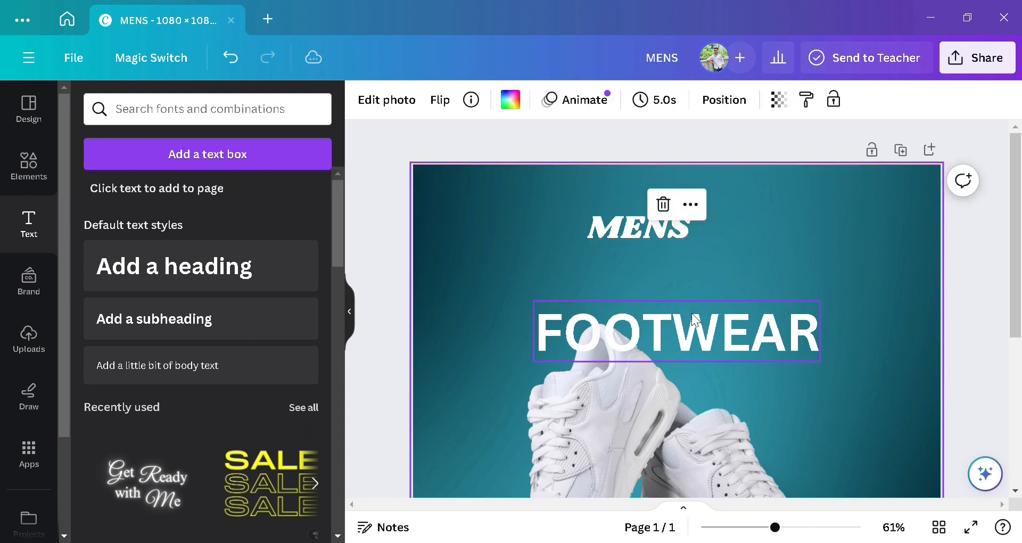
pyautogui.moveTo(695, 319); pyautogui.dragTo(722, 262)
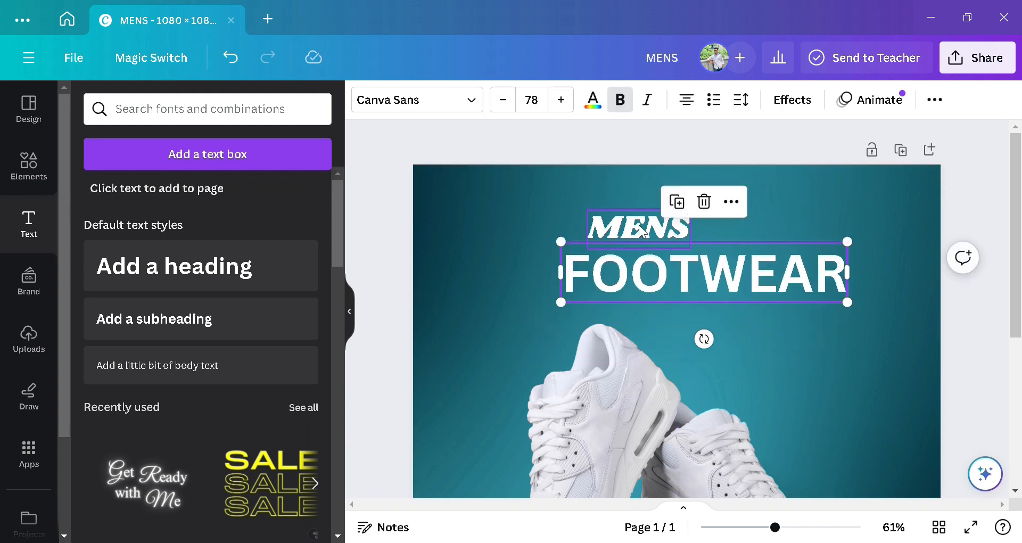
pyautogui.moveTo(640, 230); pyautogui.dragTo(610, 233)
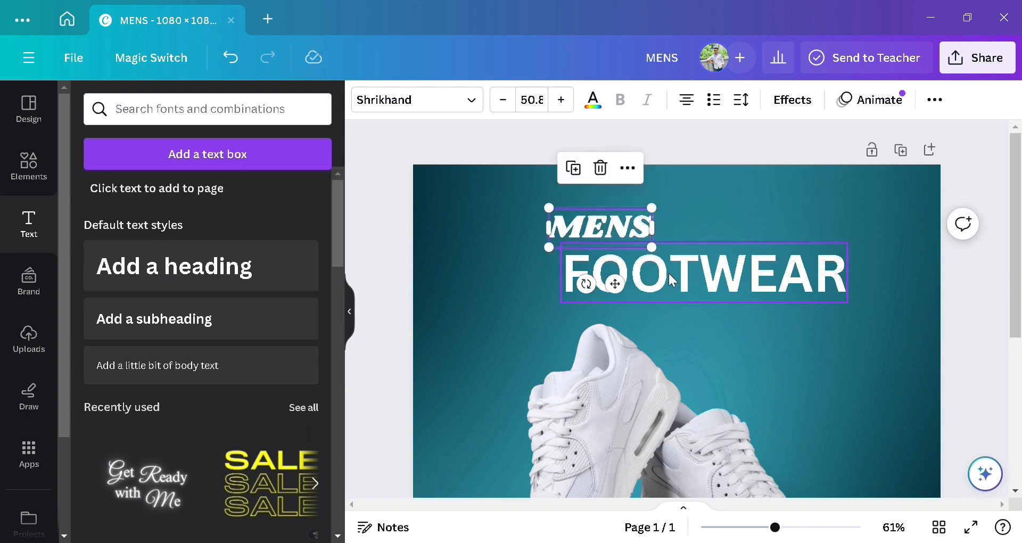
pyautogui.click(668, 272)
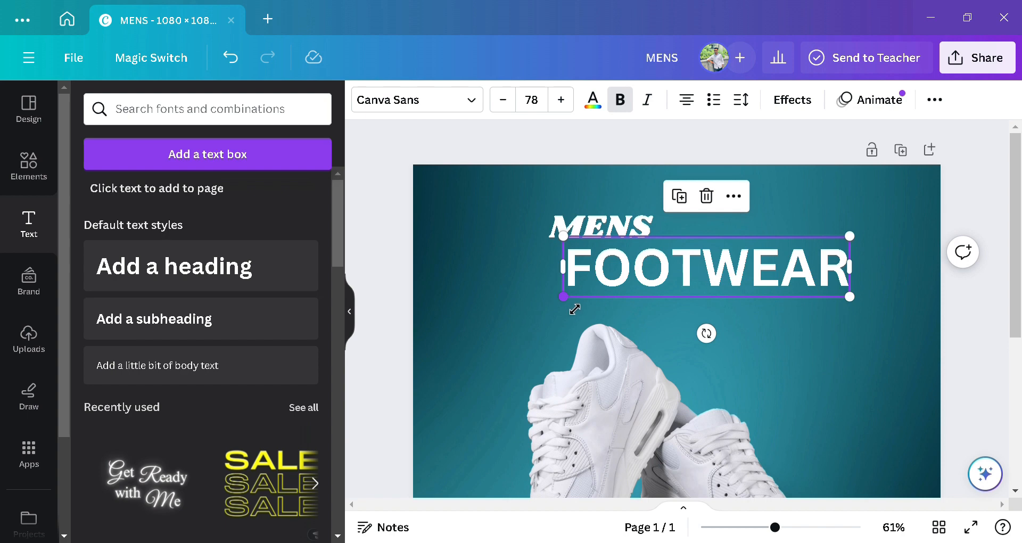
pyautogui.moveTo(575, 306); pyautogui.dragTo(606, 288)
pyautogui.moveTo(742, 265); pyautogui.dragTo(715, 266)
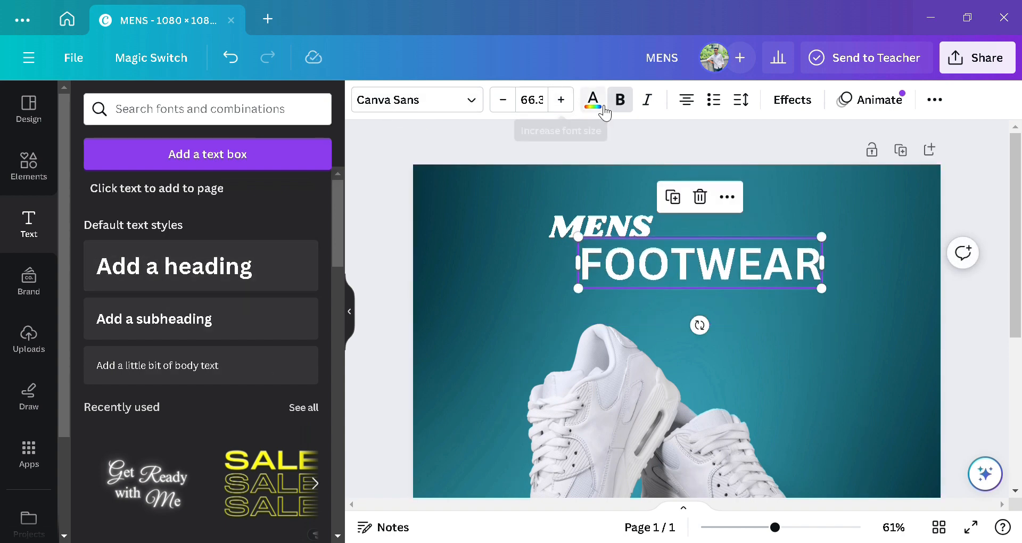
# Step: Colour FOOTWEAR Turquoise from the default colours and nudge it slightly right
pyautogui.click(520, 224)
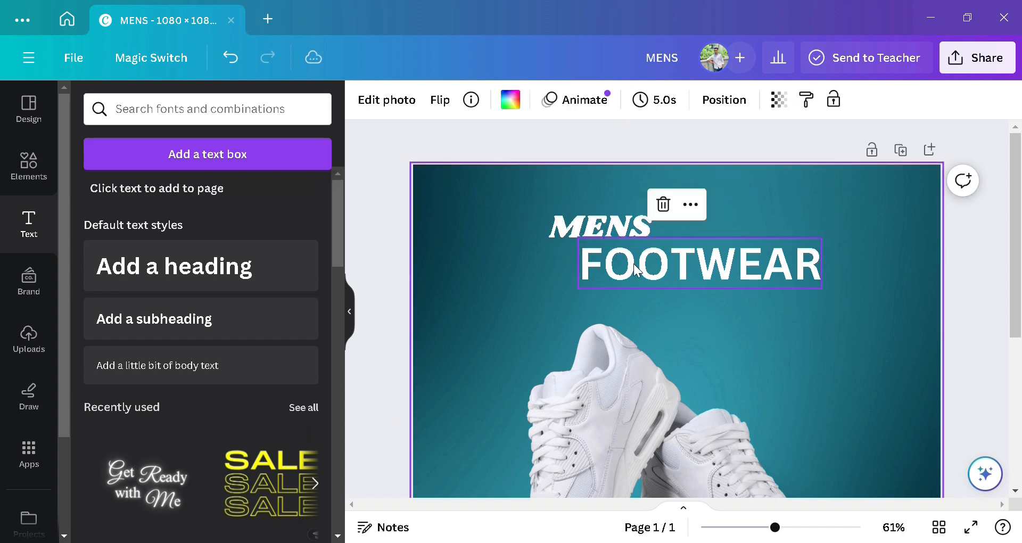
pyautogui.click(639, 264)
pyautogui.click(594, 101)
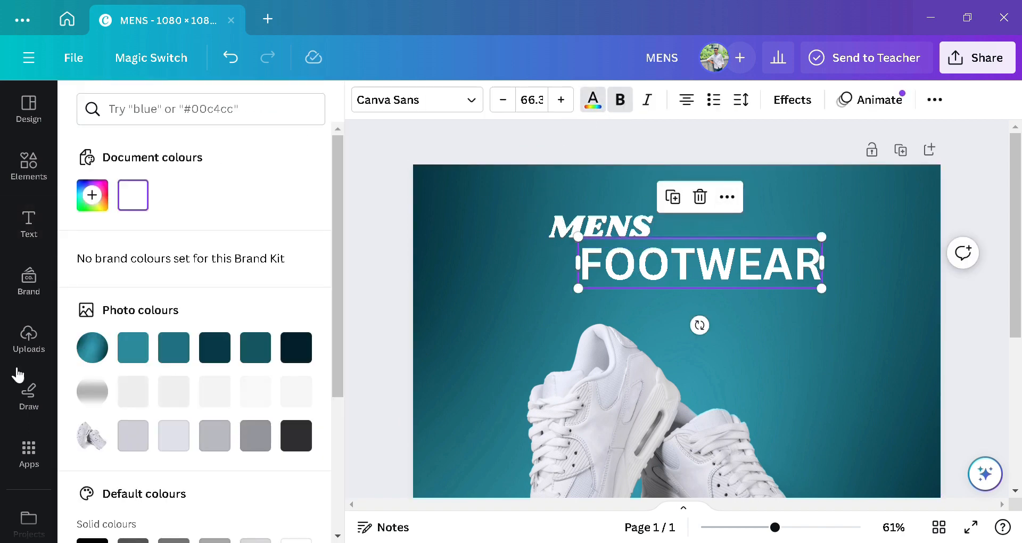
pyautogui.scroll(-3, 165, 351)
pyautogui.scroll(-1, 178, 348)
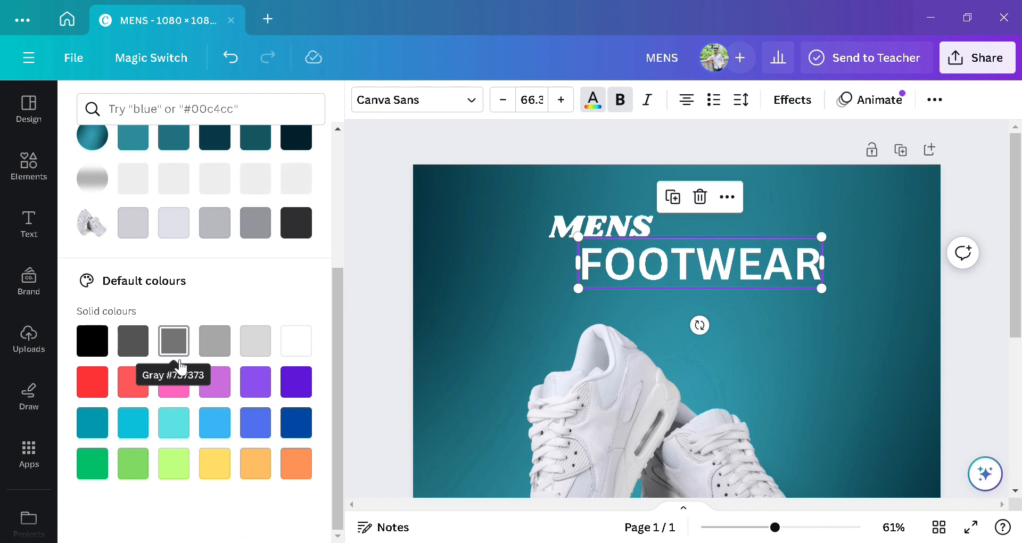
pyautogui.click(179, 423)
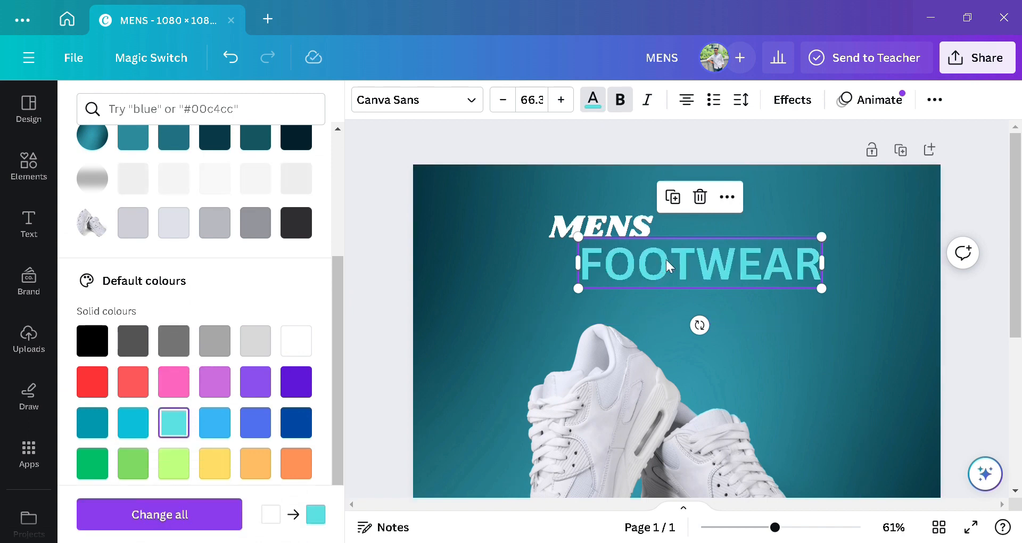
pyautogui.moveTo(701, 243); pyautogui.dragTo(711, 240)
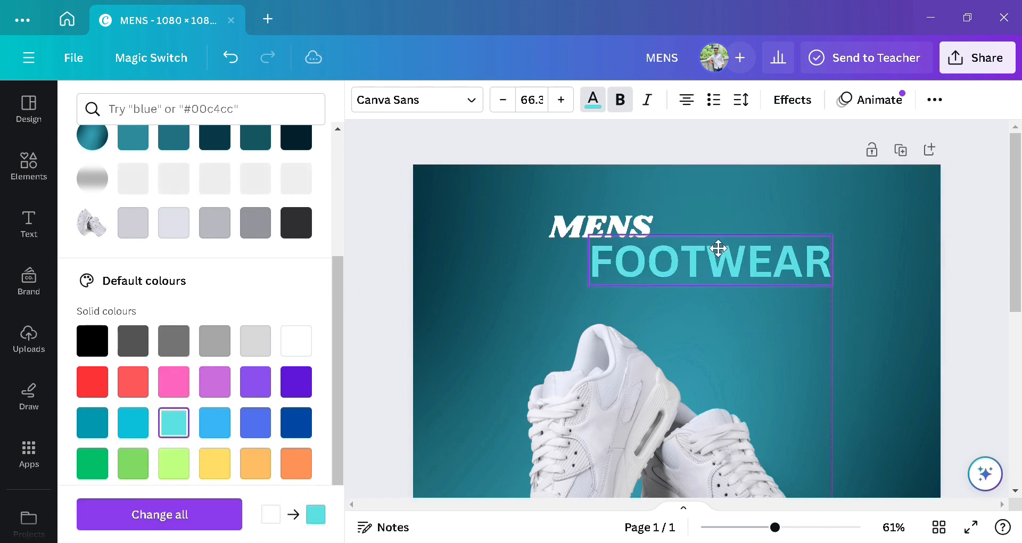
pyautogui.click(638, 229)
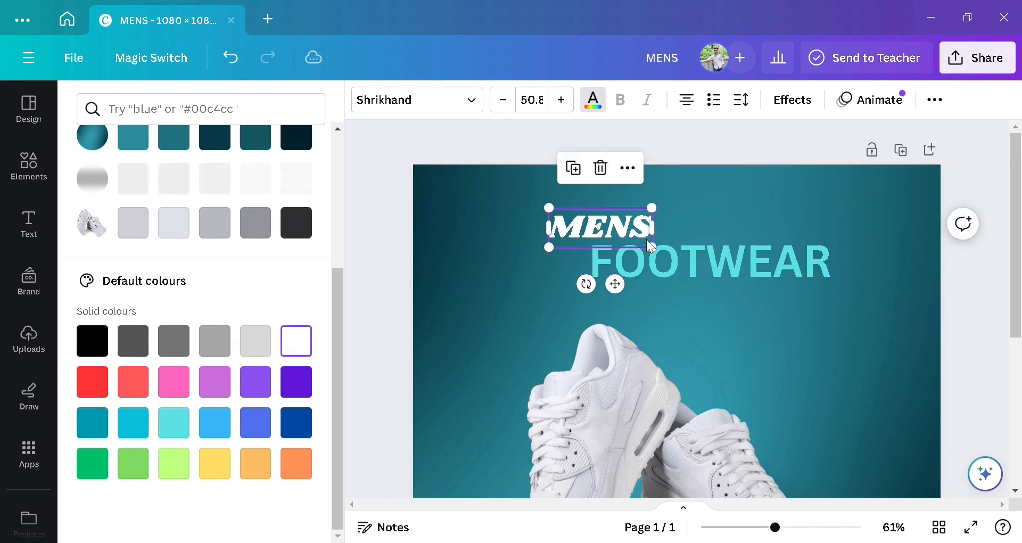
# Step: Change the FOOTWEAR heading to the Shrikhand font so it matches MENS
pyautogui.click(466, 99)
pyautogui.click(644, 266)
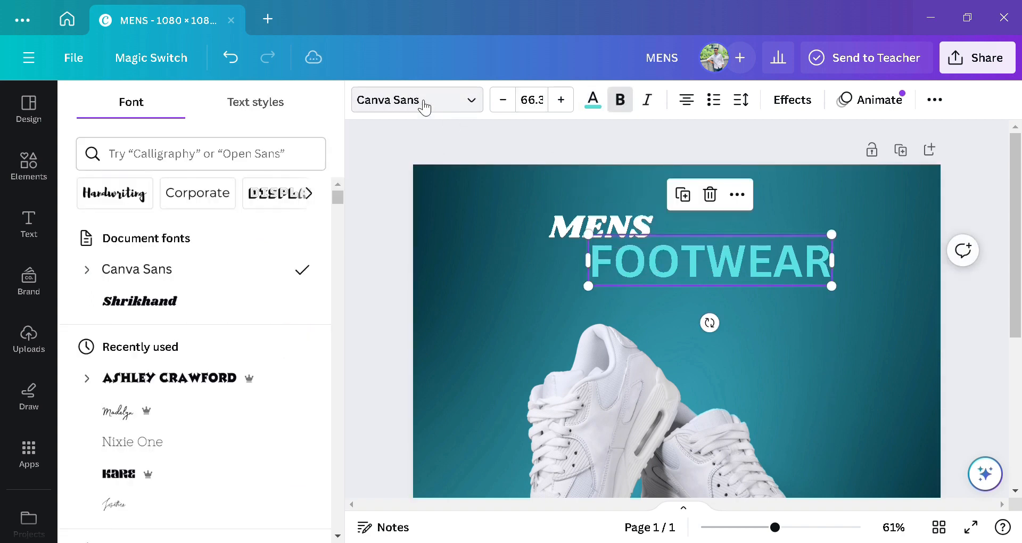
pyautogui.click(419, 101)
pyautogui.click(412, 107)
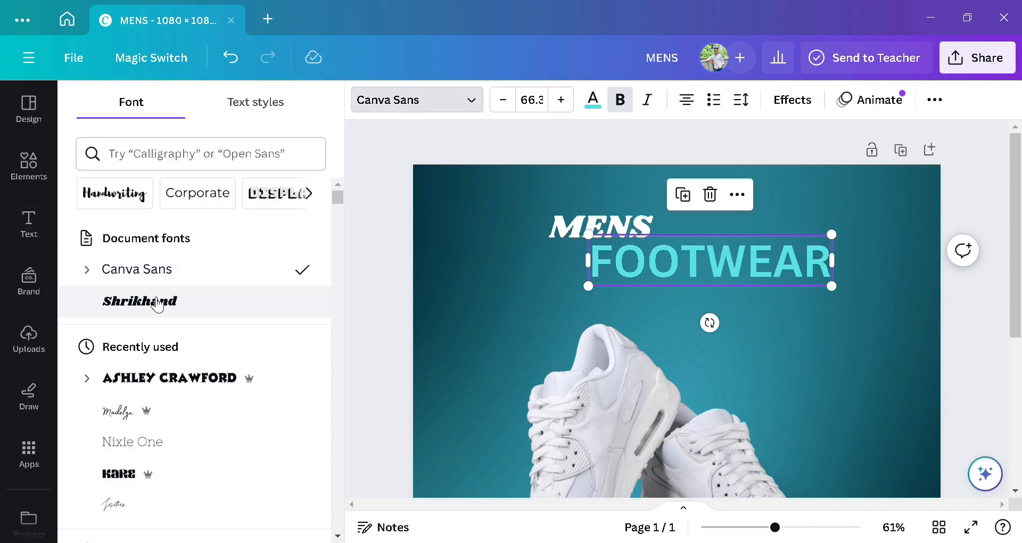
pyautogui.click(173, 309)
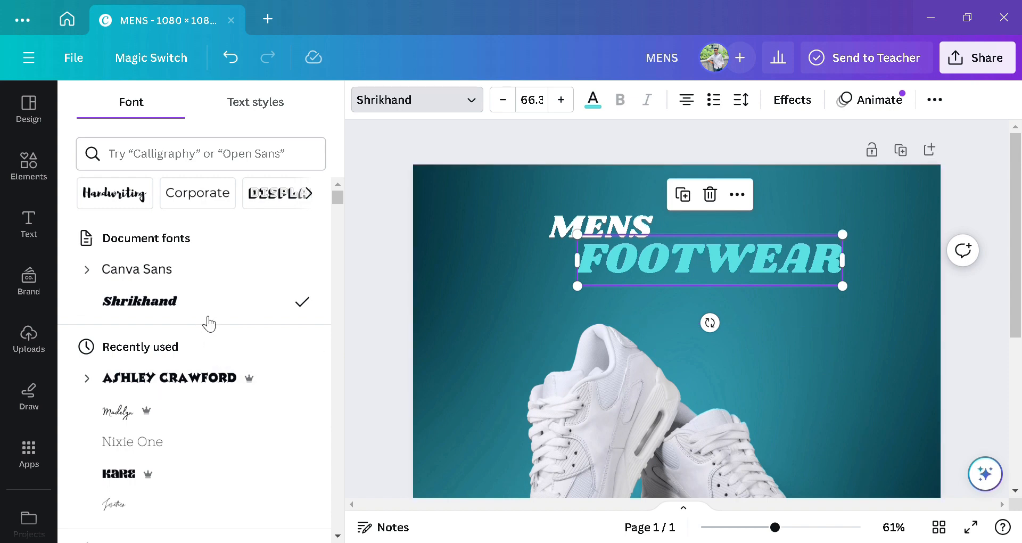
pyautogui.scroll(-10, 207, 330)
pyautogui.scroll(-5, 210, 351)
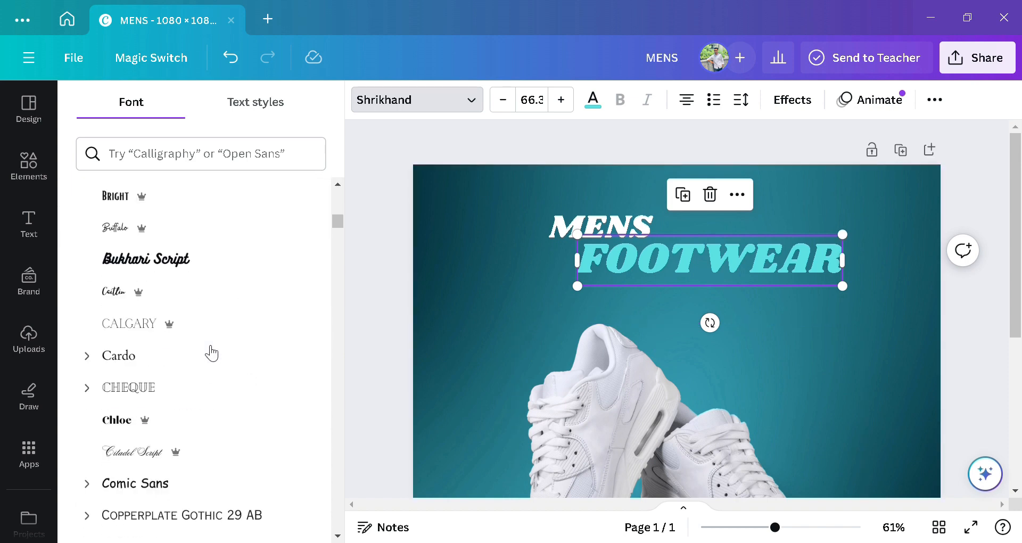
pyautogui.scroll(15, 222, 366)
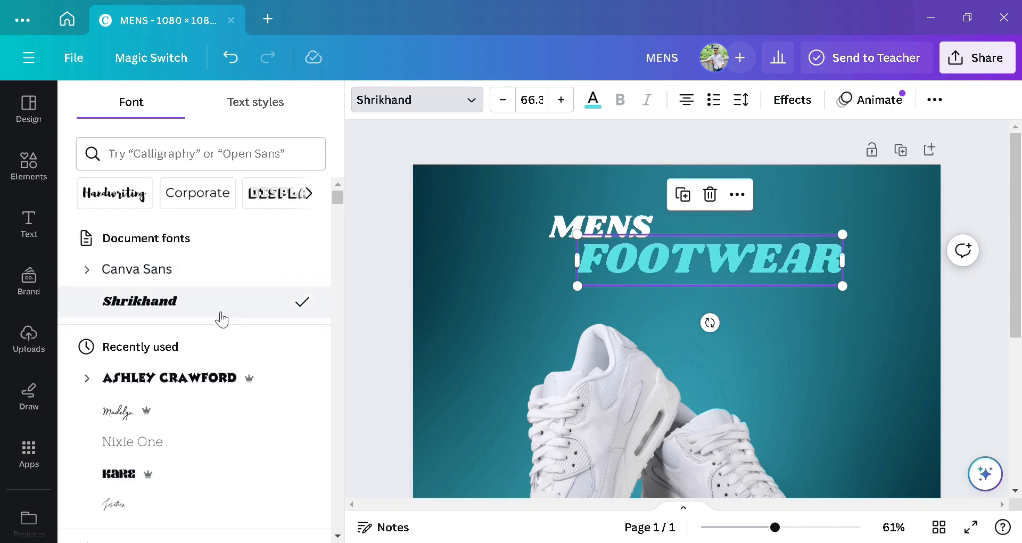
pyautogui.click(688, 315)
pyautogui.click(487, 296)
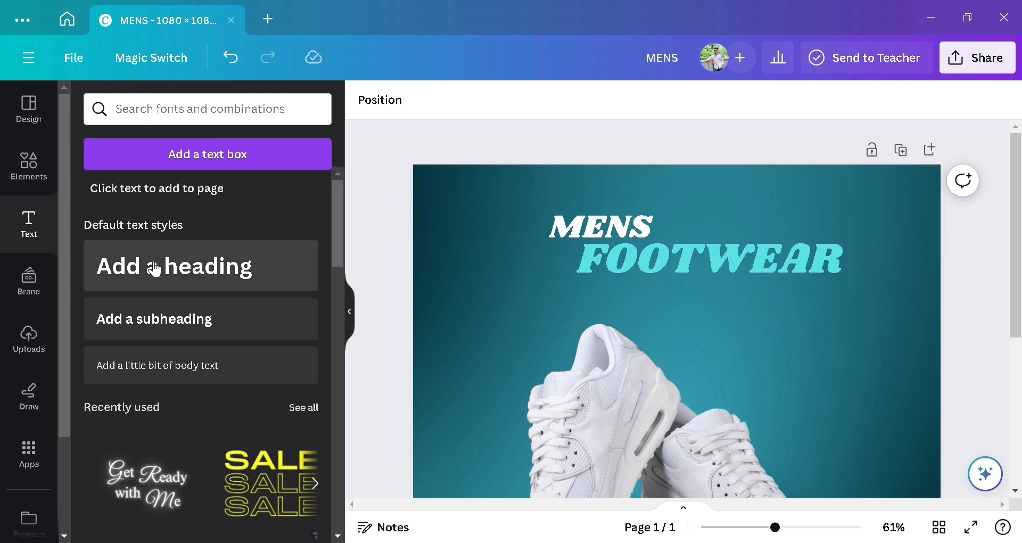
# Step: Add a heading reading SHOES, shrink it to about 73.4, and place it under FOOTWEAR
pyautogui.click(164, 276)
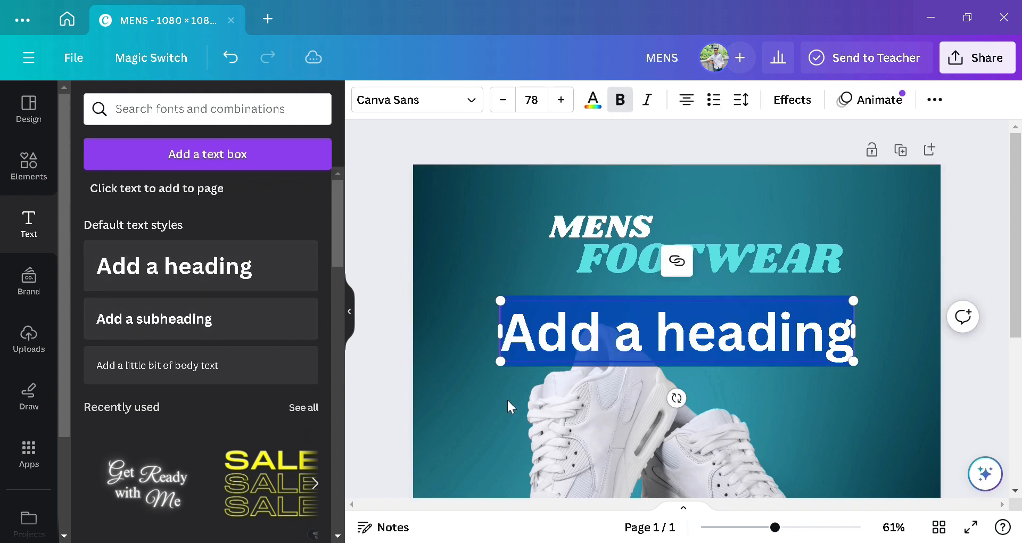
pyautogui.doubleClick(724, 350)
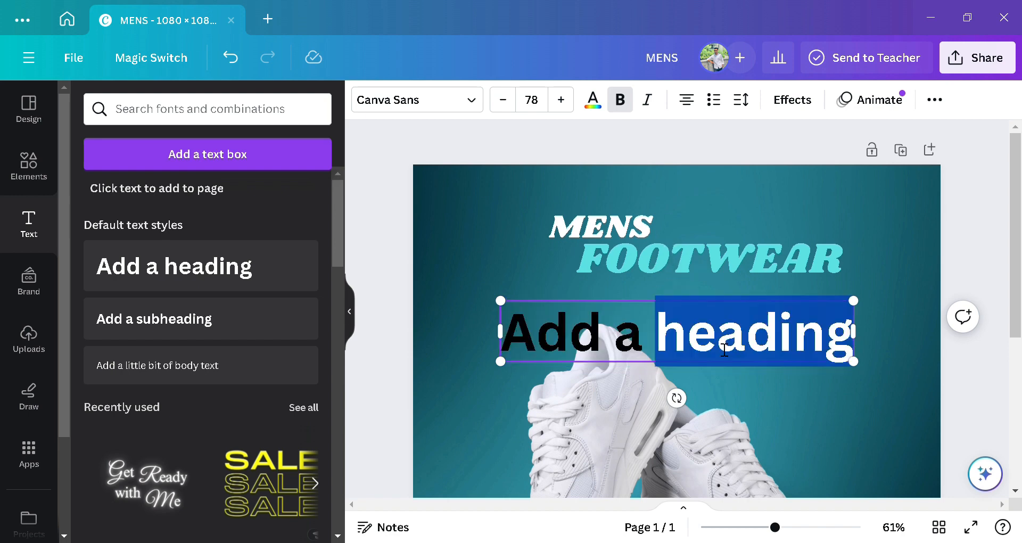
pyautogui.write('SH')
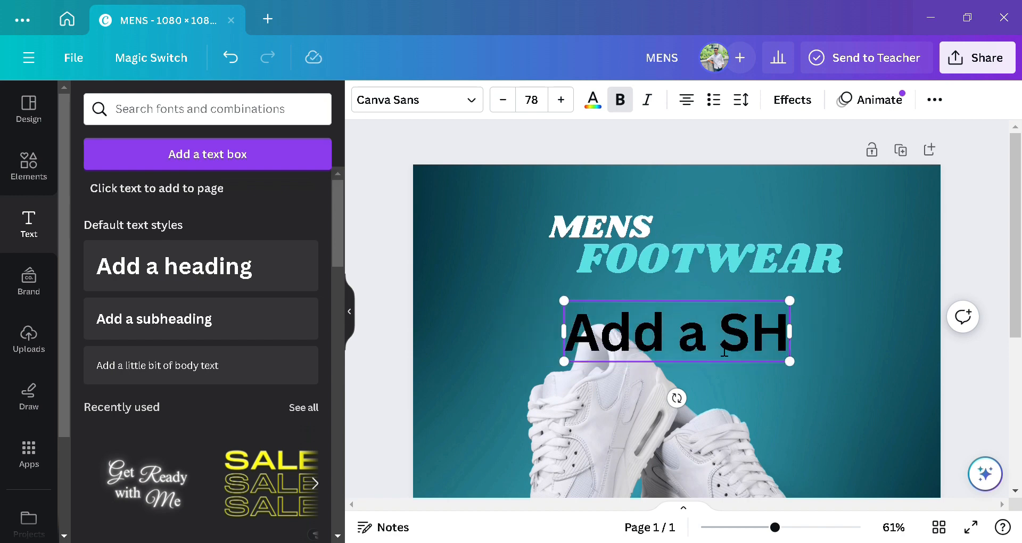
pyautogui.write('OE')
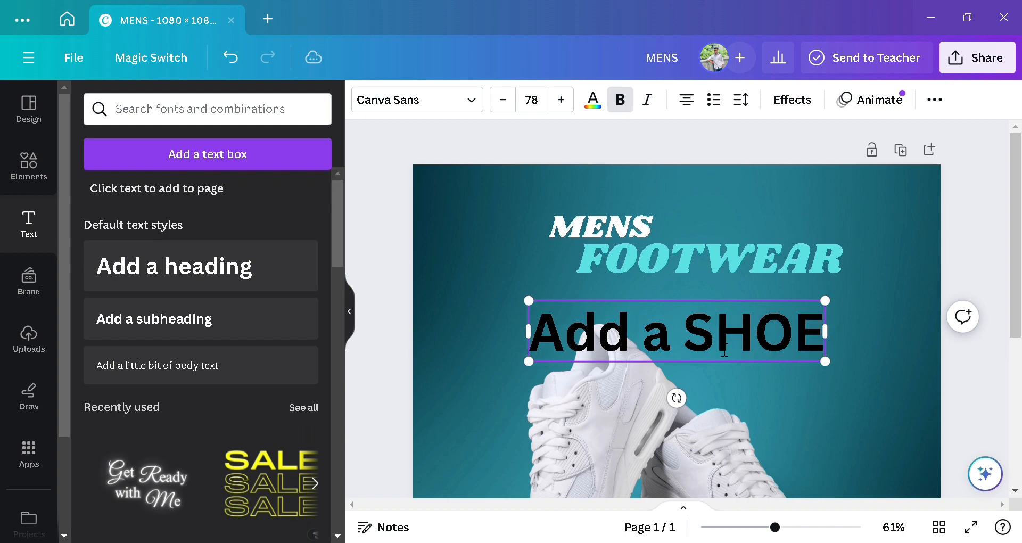
pyautogui.write('S')
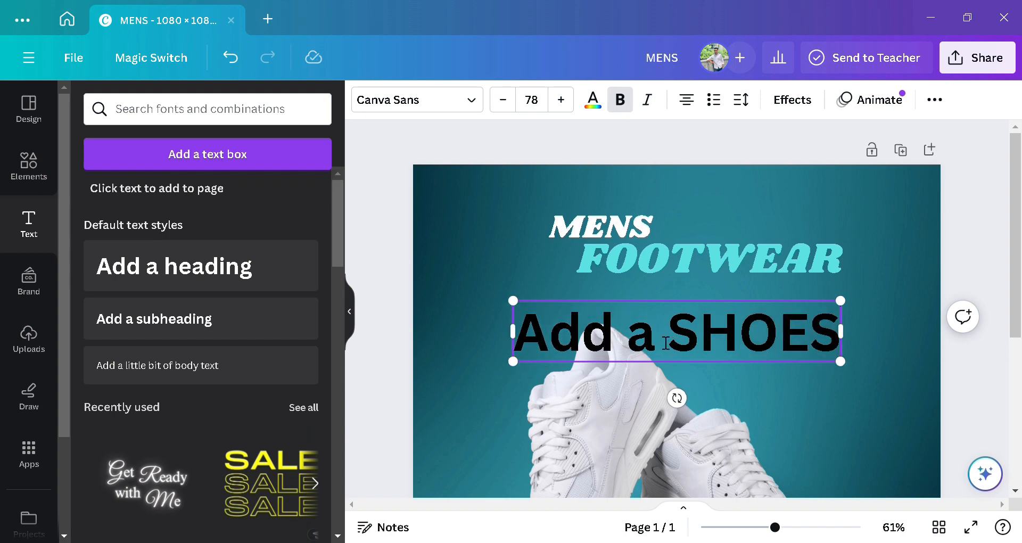
pyautogui.moveTo(665, 344); pyautogui.dragTo(532, 345)
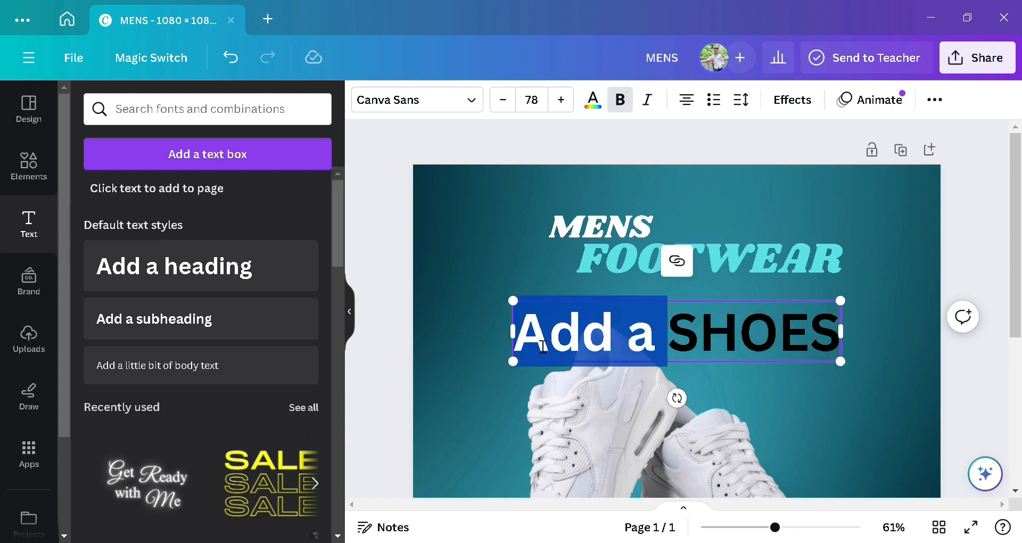
pyautogui.press('BackSpace')
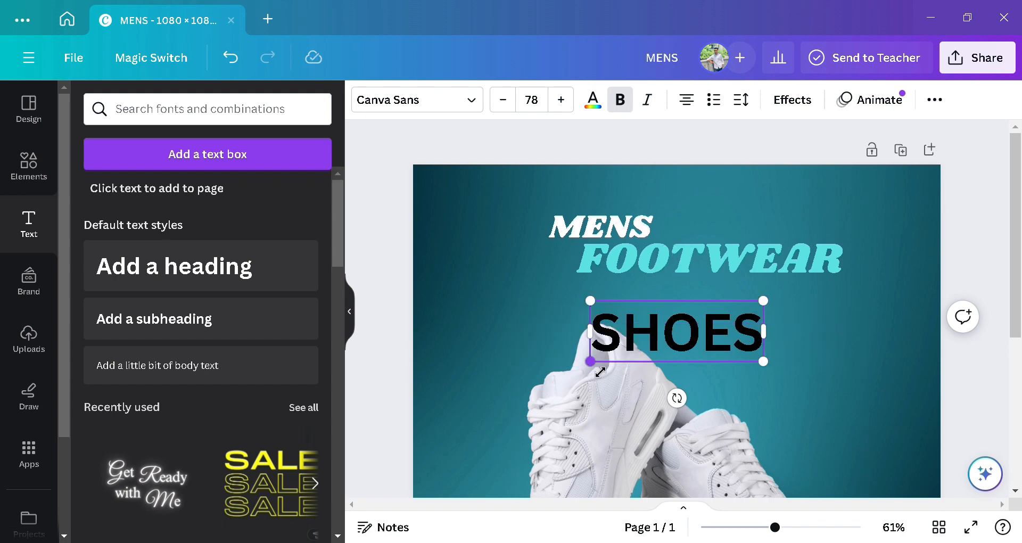
pyautogui.moveTo(600, 372); pyautogui.dragTo(610, 367)
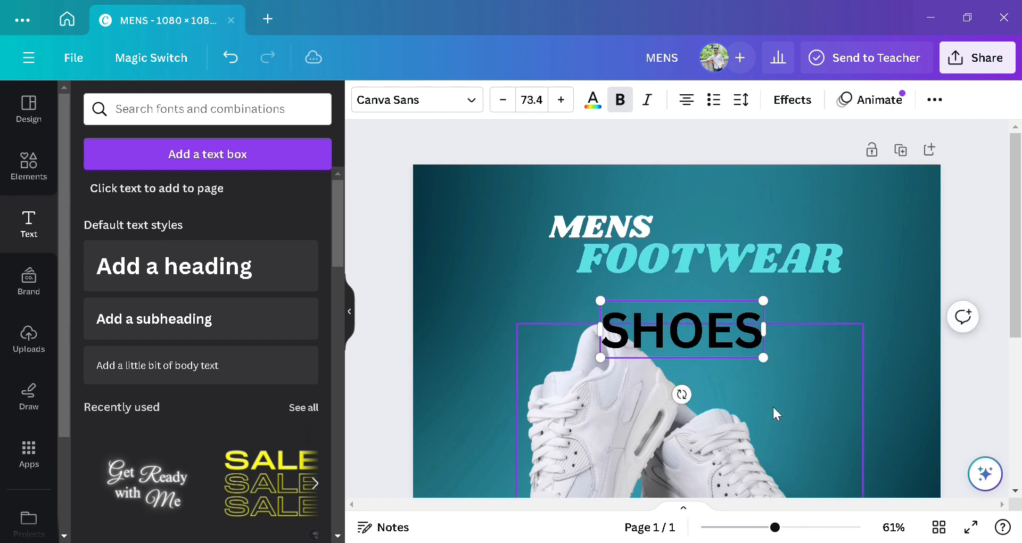
pyautogui.click(859, 324)
pyautogui.moveTo(730, 334); pyautogui.dragTo(765, 320)
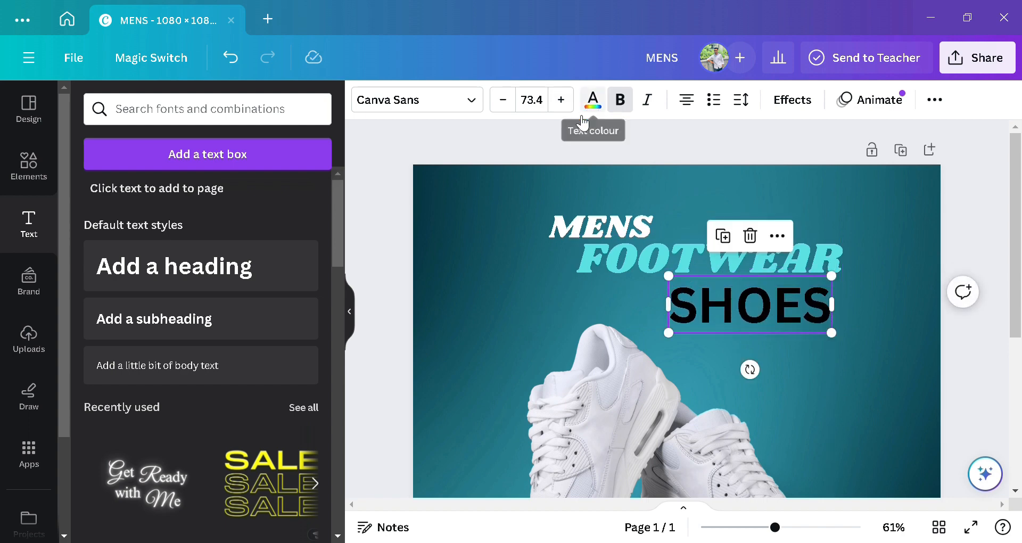
# Step: Set the SHOES heading in the Kare font
pyautogui.click(547, 189)
pyautogui.click(722, 303)
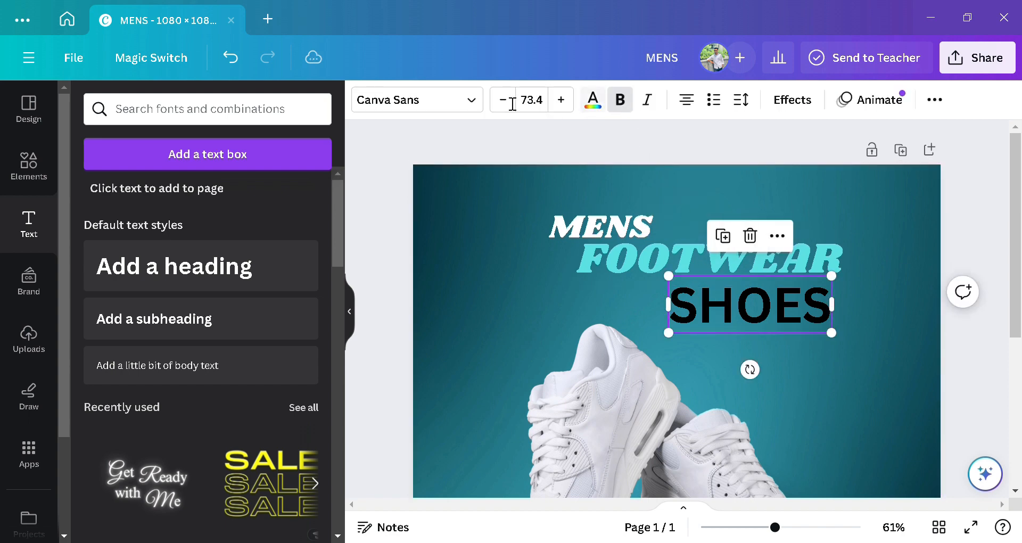
pyautogui.click(467, 99)
pyautogui.scroll(-2, 154, 329)
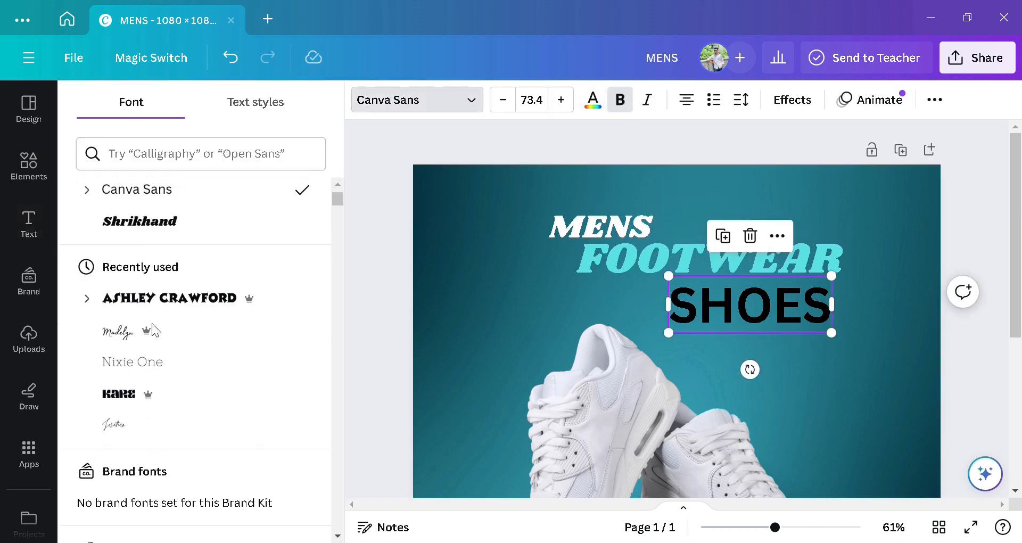
pyautogui.scroll(-2, 152, 326)
pyautogui.scroll(4, 152, 328)
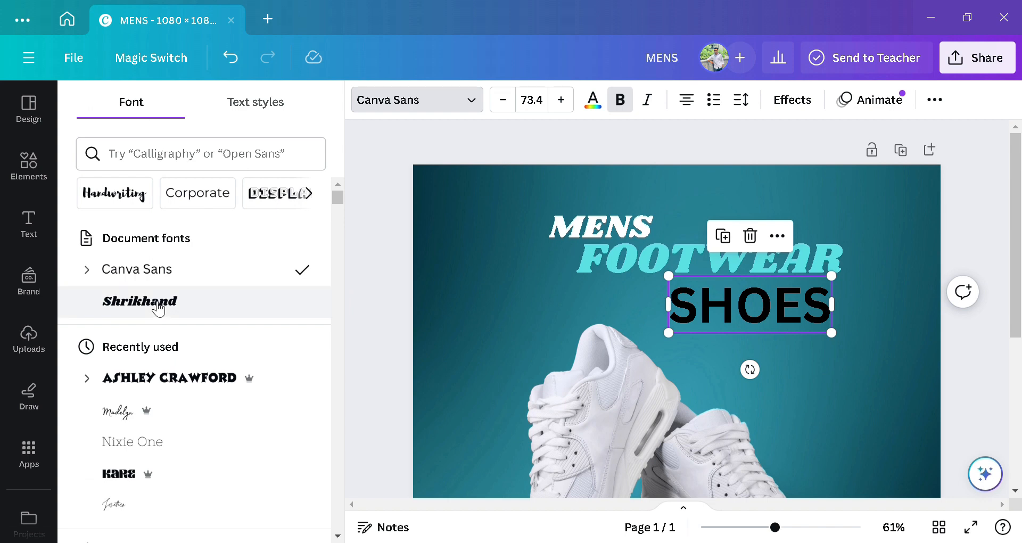
pyautogui.scroll(-2, 156, 317)
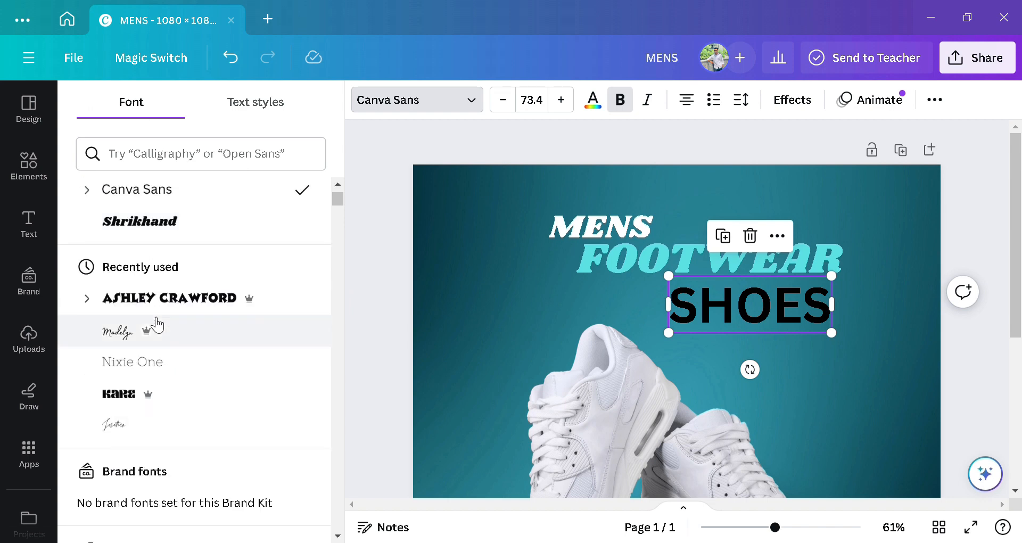
pyautogui.click(160, 396)
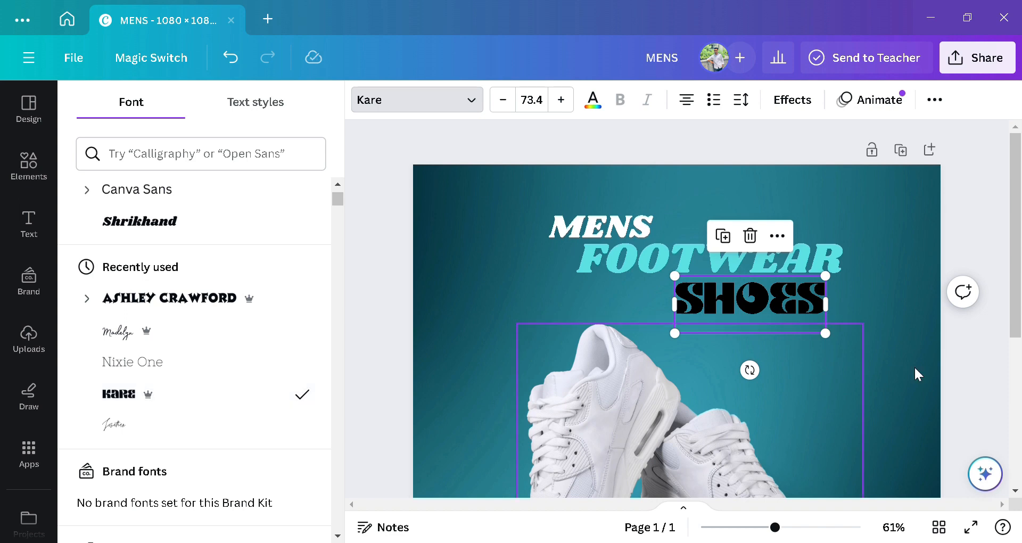
pyautogui.click(901, 338)
# Step: Colour the SHOES text yellow
pyautogui.click(748, 303)
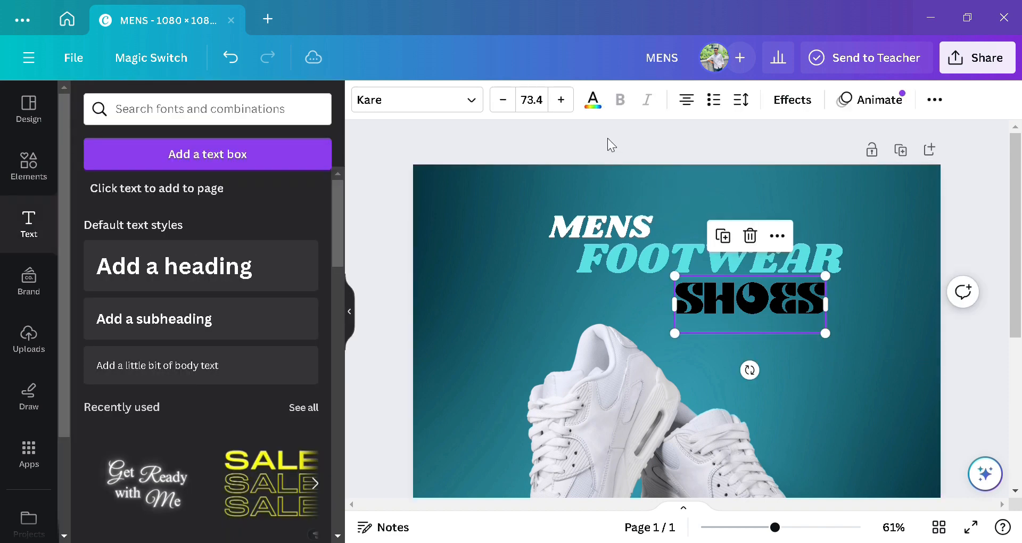
pyautogui.click(593, 99)
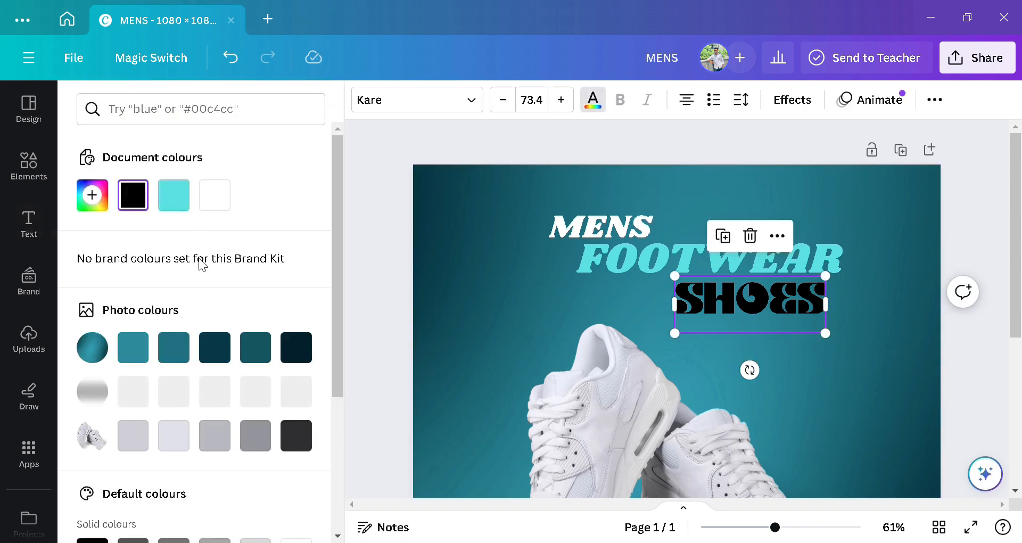
pyautogui.scroll(-4, 199, 282)
pyautogui.click(233, 472)
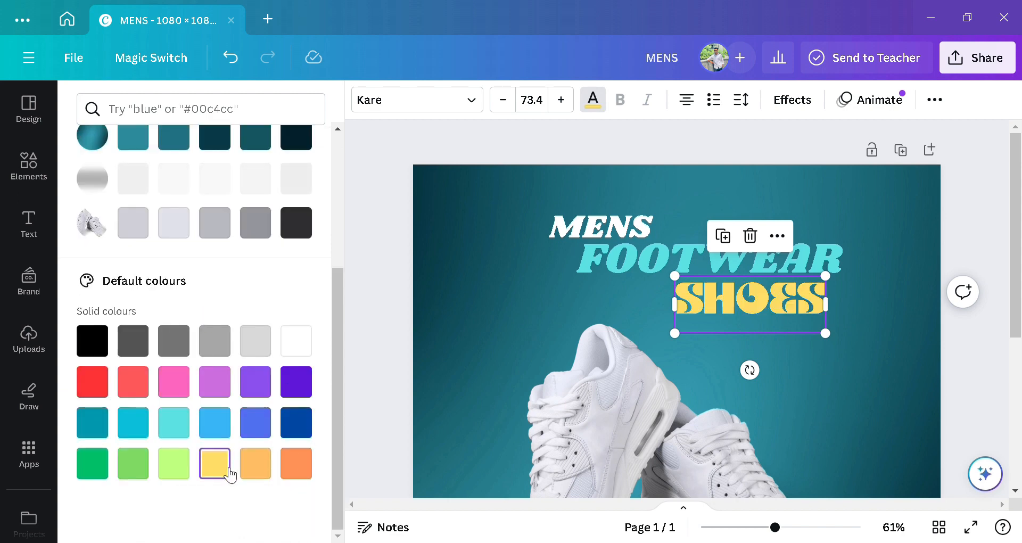
pyautogui.click(414, 306)
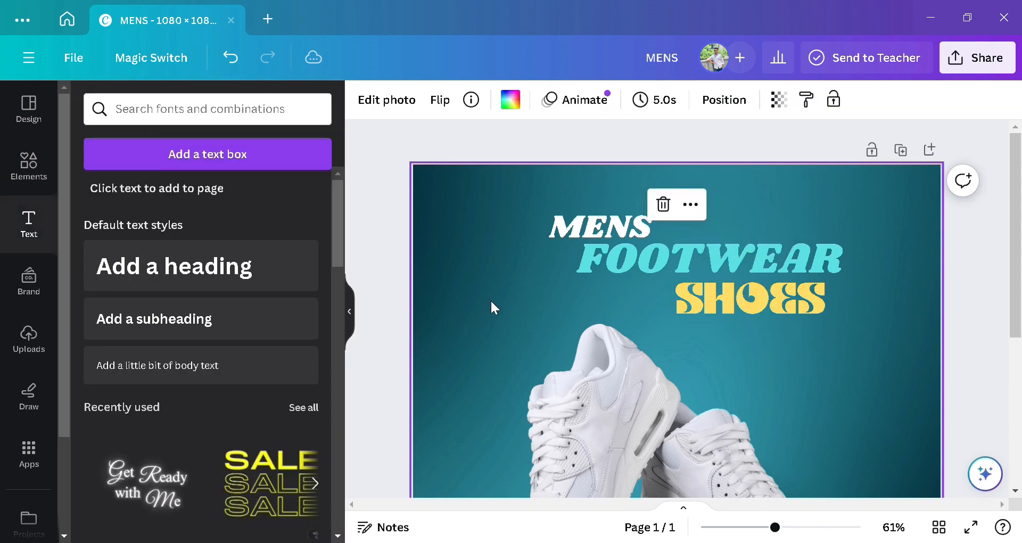
# Step: Add a plain straight line from Elements and position it just under SHOES
pyautogui.click(29, 181)
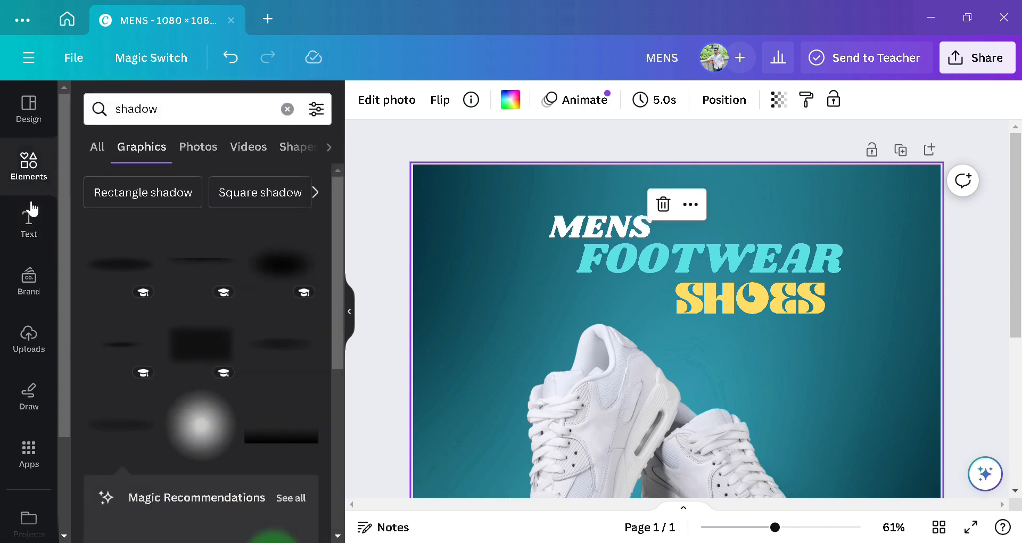
pyautogui.click(287, 109)
pyautogui.scroll(-2, 170, 211)
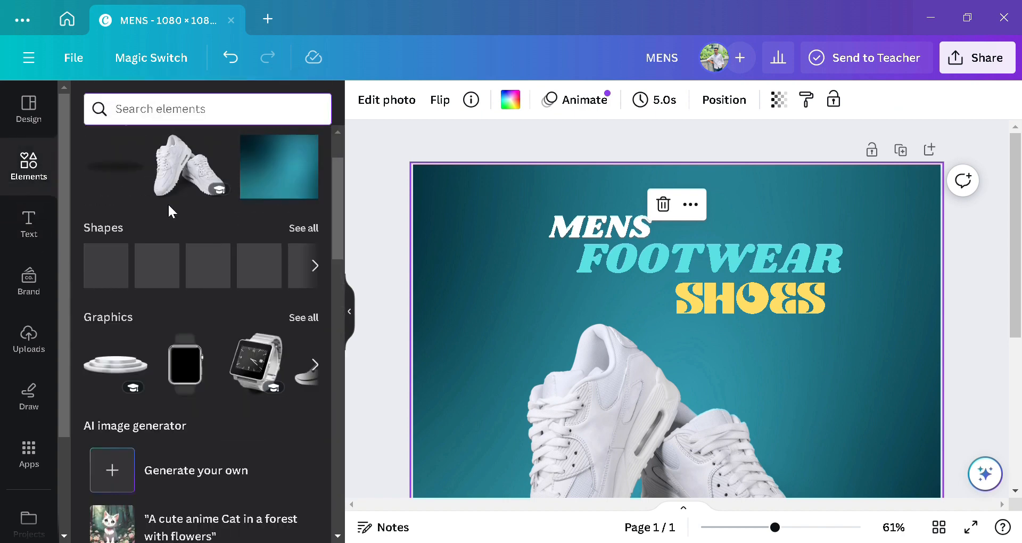
pyautogui.scroll(-2, 169, 207)
pyautogui.click(215, 190)
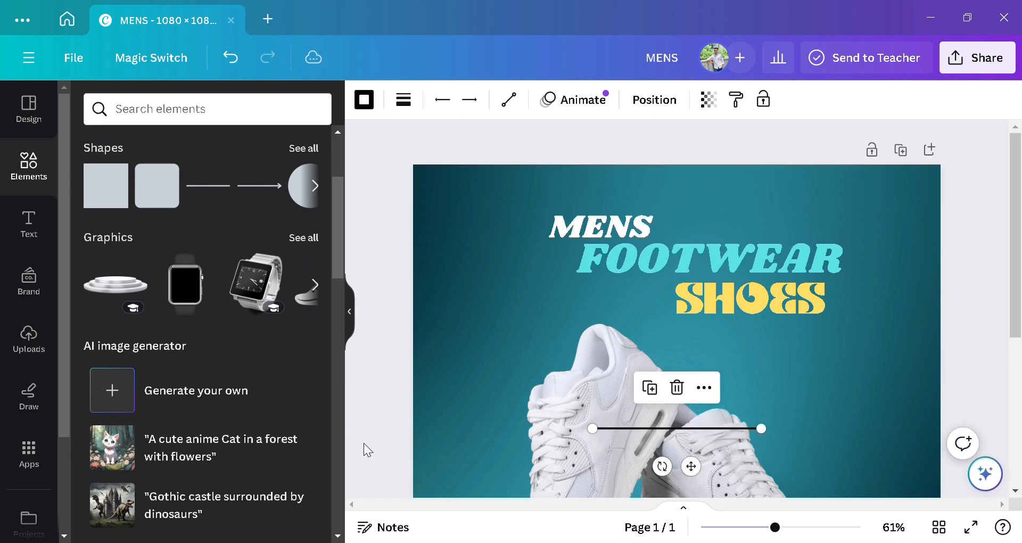
pyautogui.scroll(-2, 774, 375)
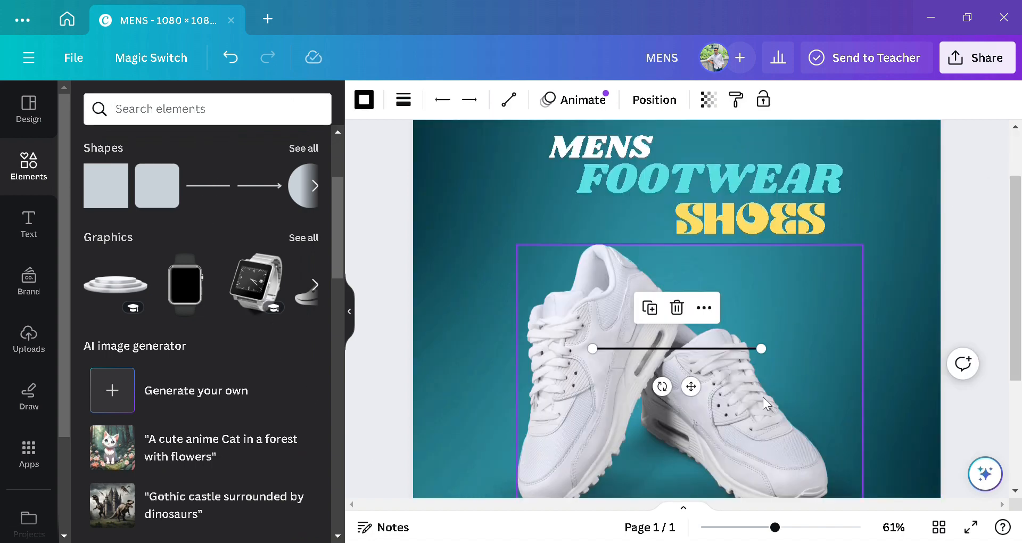
pyautogui.moveTo(701, 398); pyautogui.dragTo(775, 288)
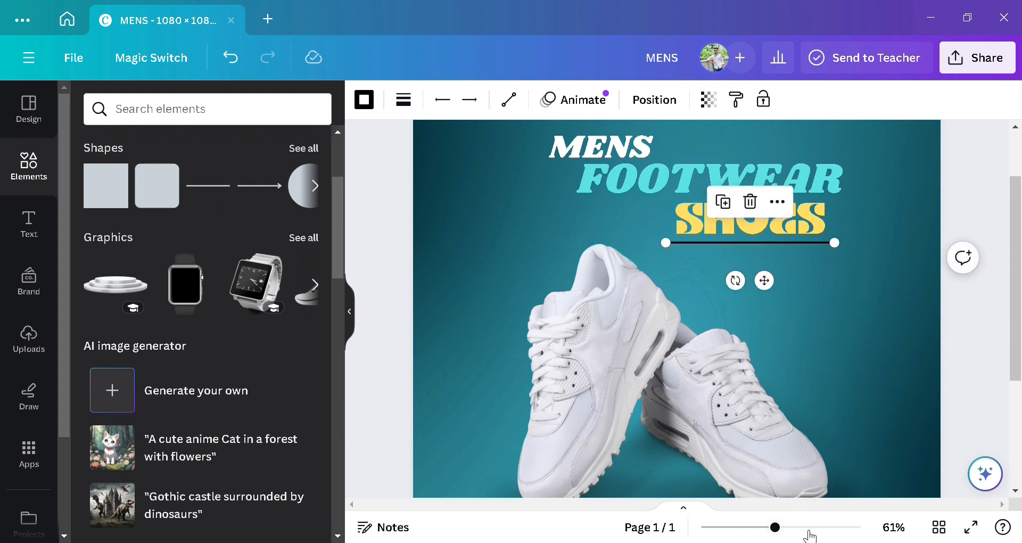
pyautogui.click(803, 527)
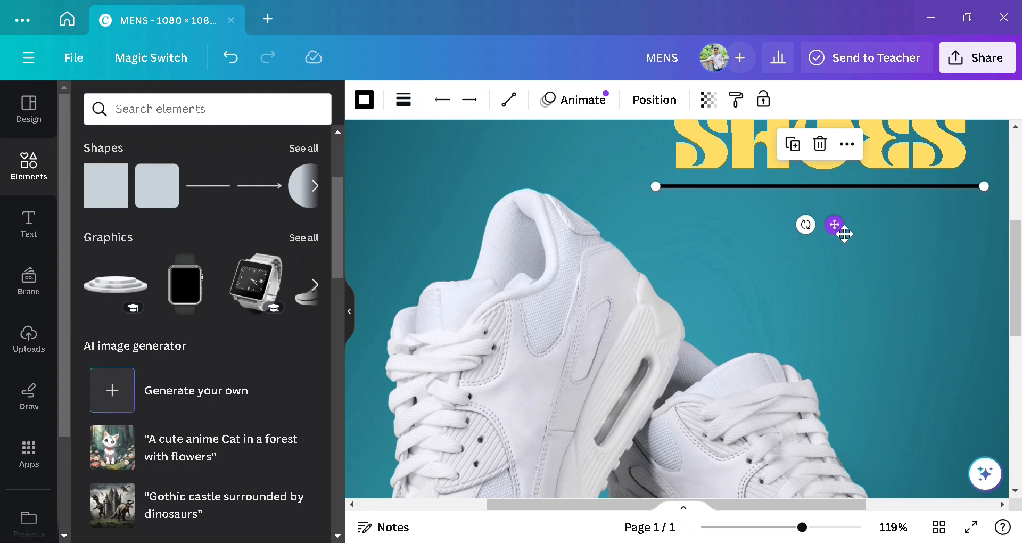
pyautogui.moveTo(844, 233); pyautogui.dragTo(843, 223)
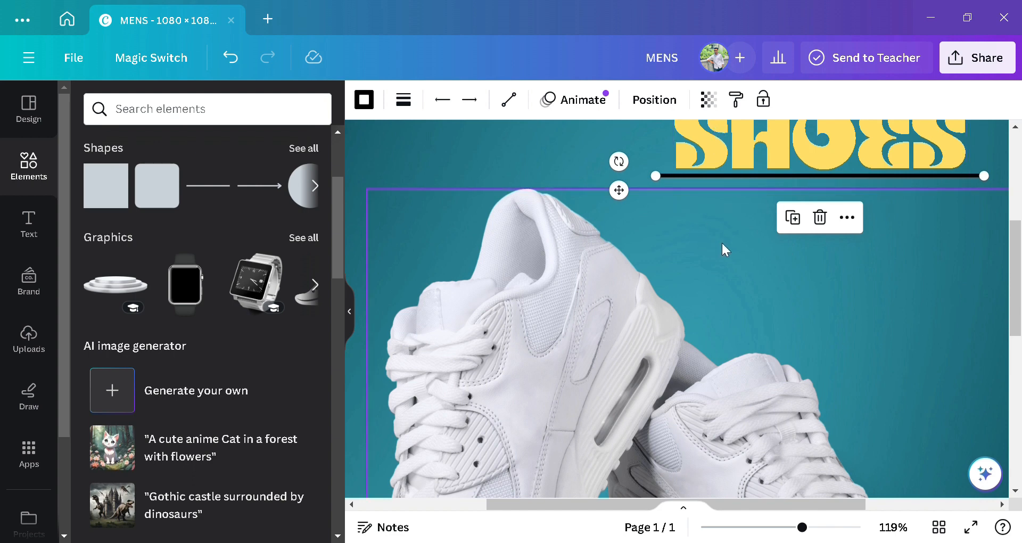
# Step: Make the line under SHOES white
pyautogui.click(719, 197)
pyautogui.click(720, 177)
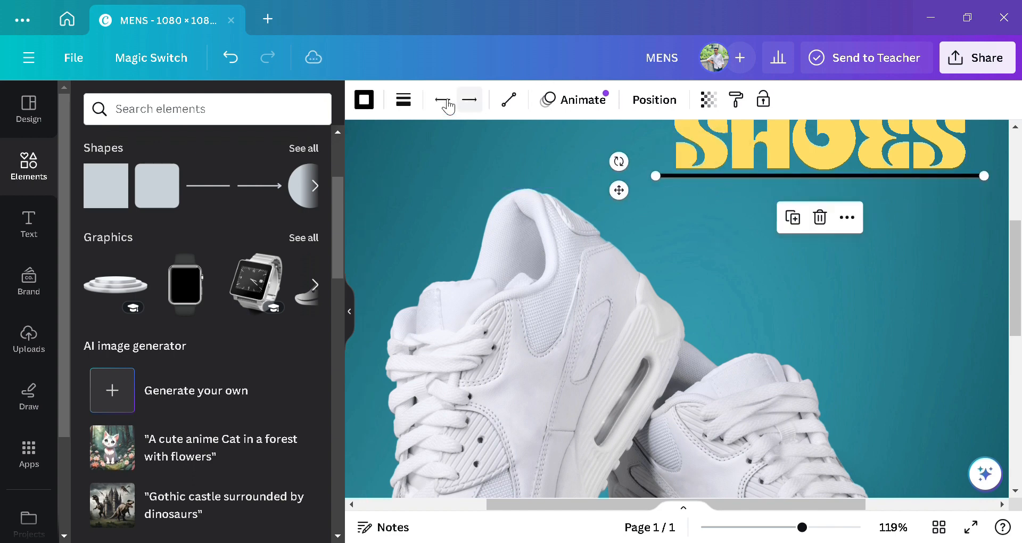
pyautogui.click(365, 99)
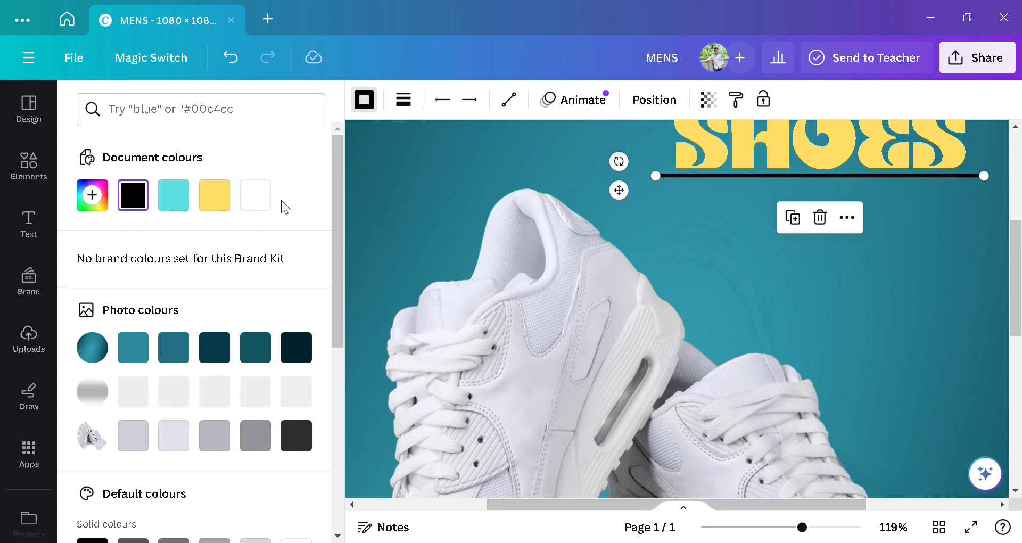
pyautogui.click(258, 199)
pyautogui.click(513, 160)
pyautogui.scroll(-5, 678, 237)
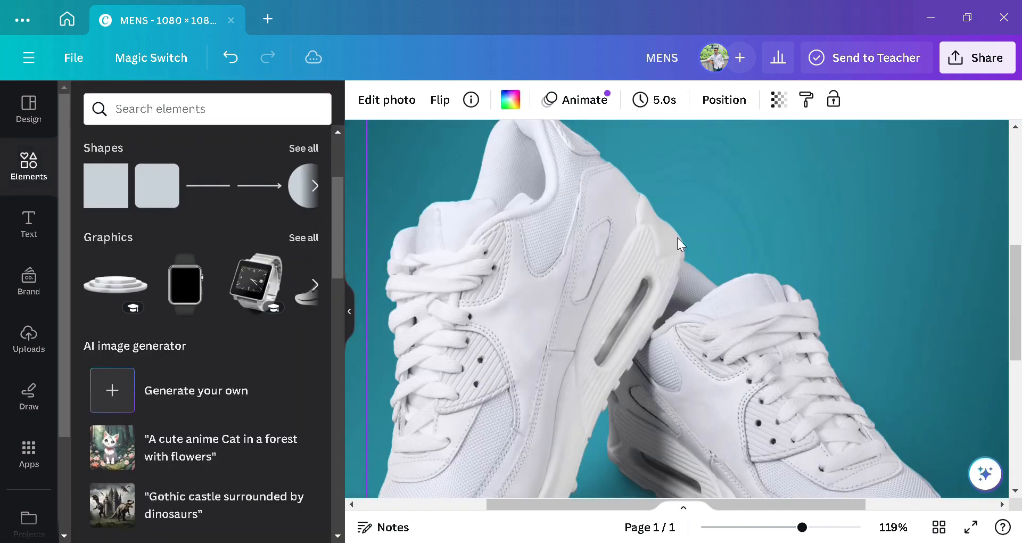
pyautogui.click(769, 528)
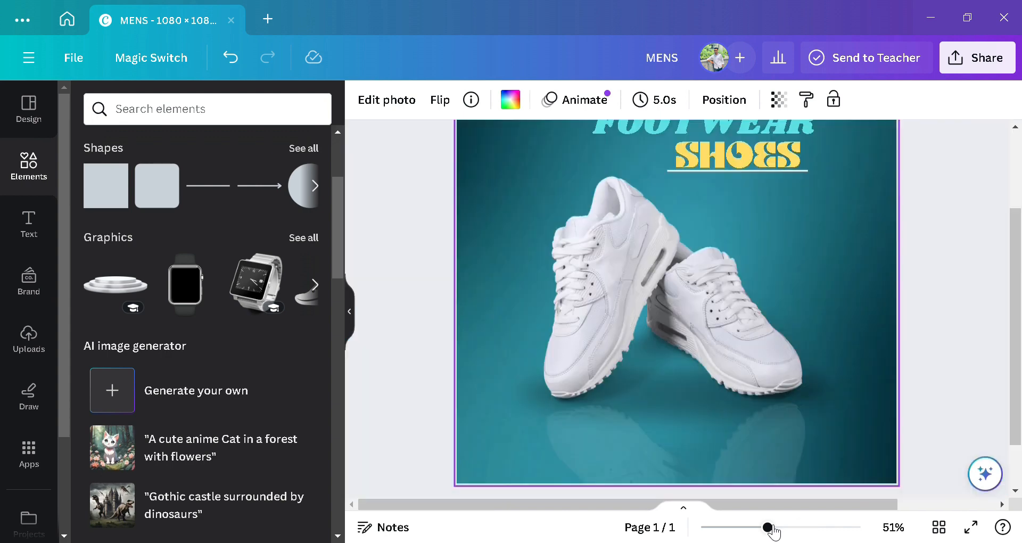
# Step: Add a dark teal square and flatten it into a bar below the left shoe
pyautogui.click(754, 529)
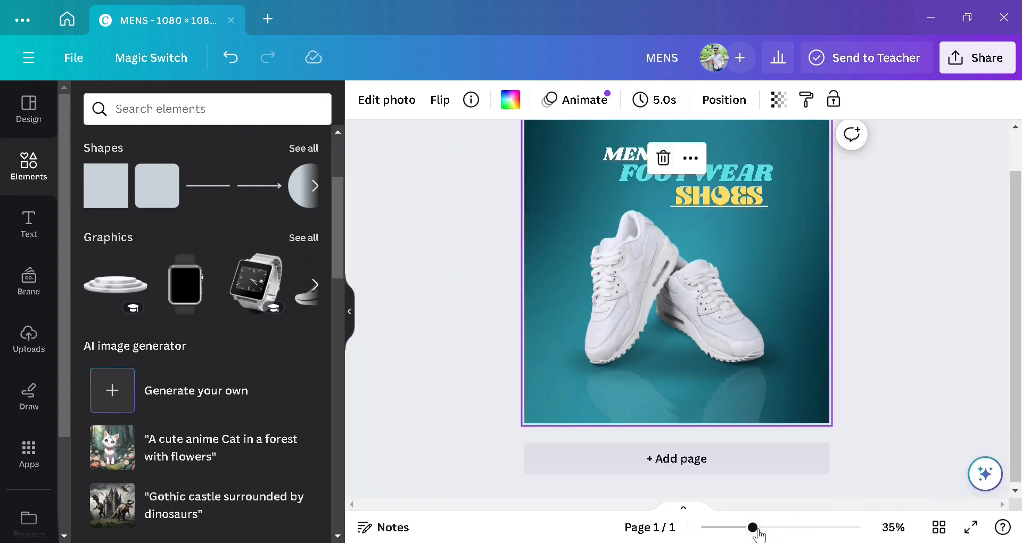
pyautogui.click(923, 255)
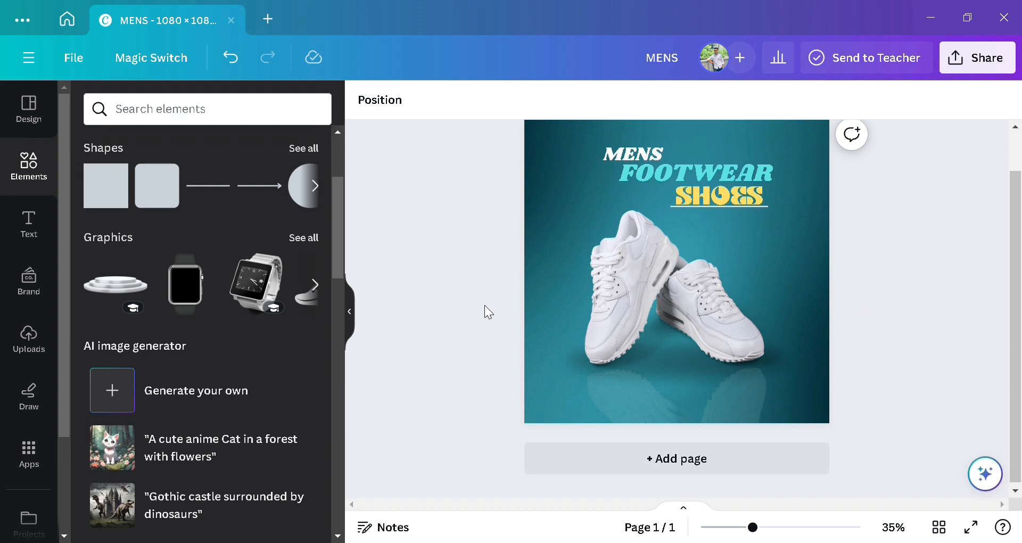
pyautogui.click(121, 198)
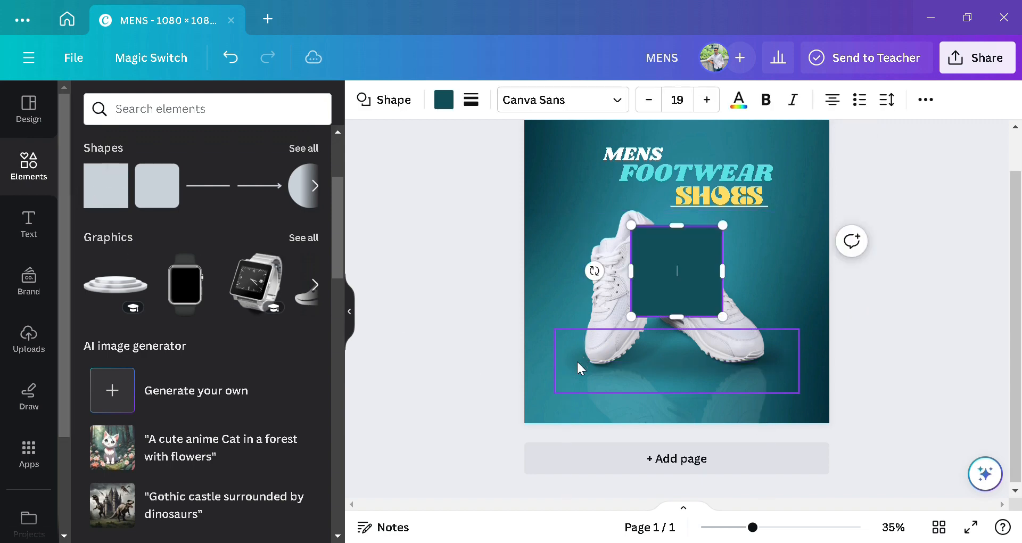
pyautogui.moveTo(682, 226); pyautogui.dragTo(669, 316)
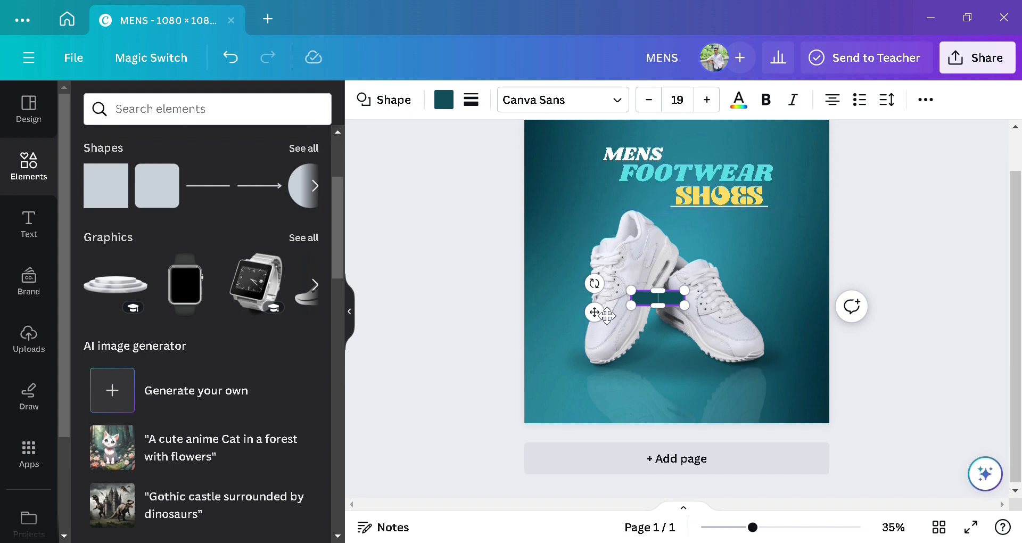
pyautogui.moveTo(595, 311); pyautogui.dragTo(525, 396)
# Step: Make the teal bar slightly shorter and add a placeholder heading text box
pyautogui.click(777, 527)
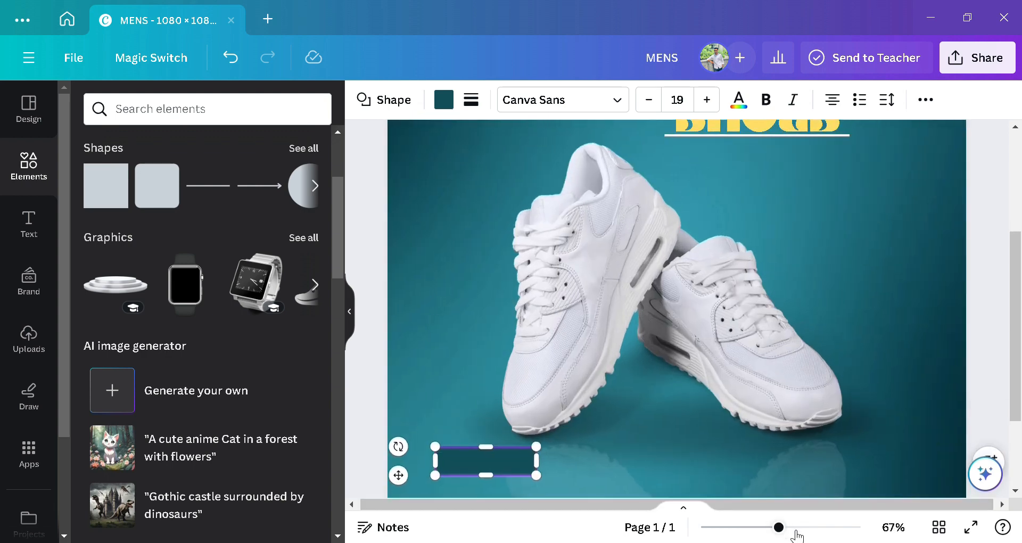
pyautogui.click(793, 528)
pyautogui.moveTo(627, 503); pyautogui.dragTo(529, 503)
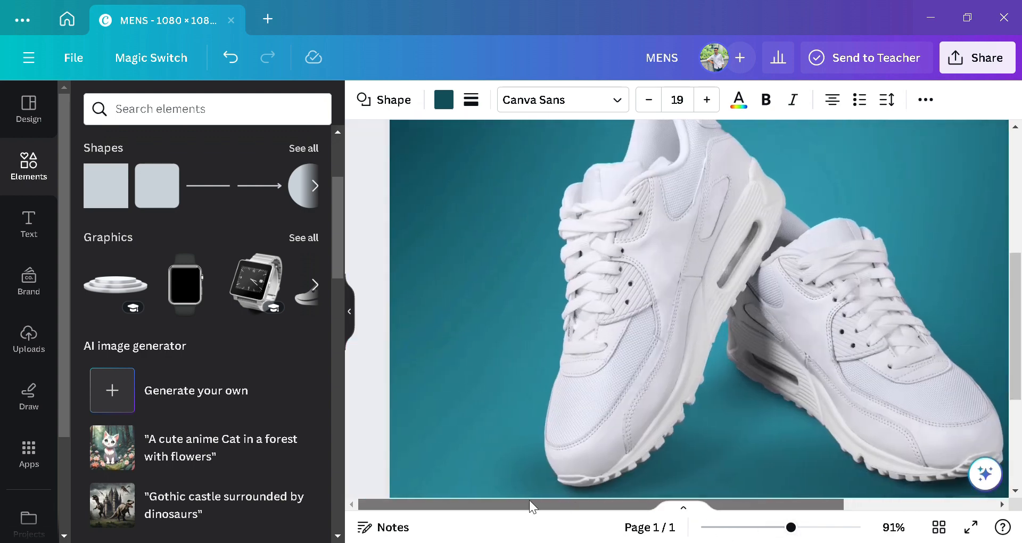
pyautogui.scroll(-3, 563, 483)
pyautogui.click(466, 421)
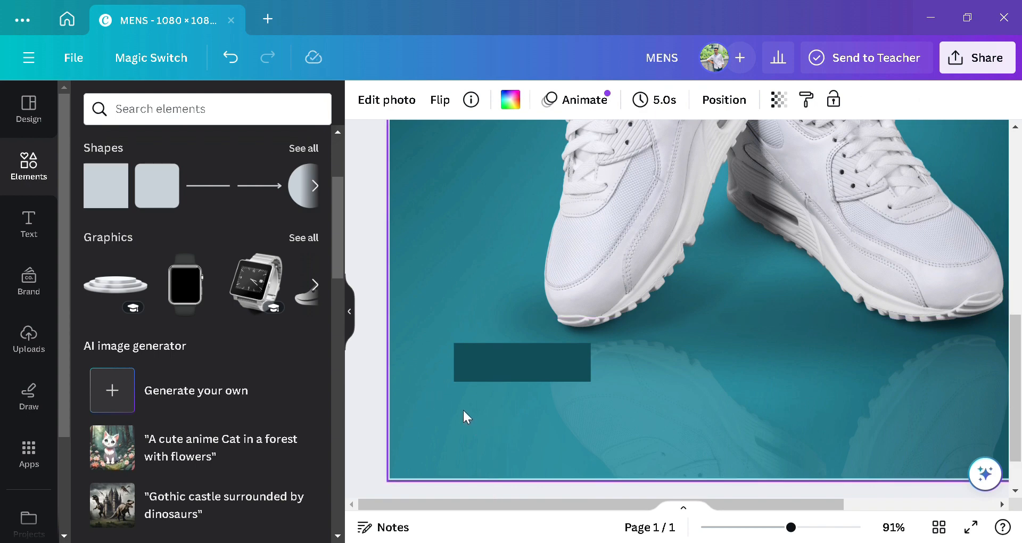
pyautogui.click(485, 361)
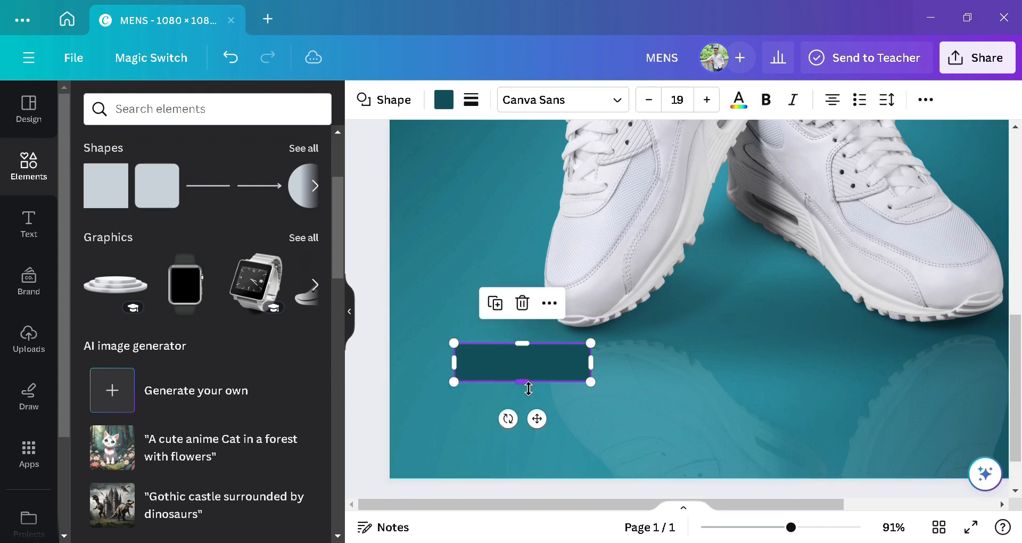
pyautogui.moveTo(528, 388); pyautogui.dragTo(529, 370)
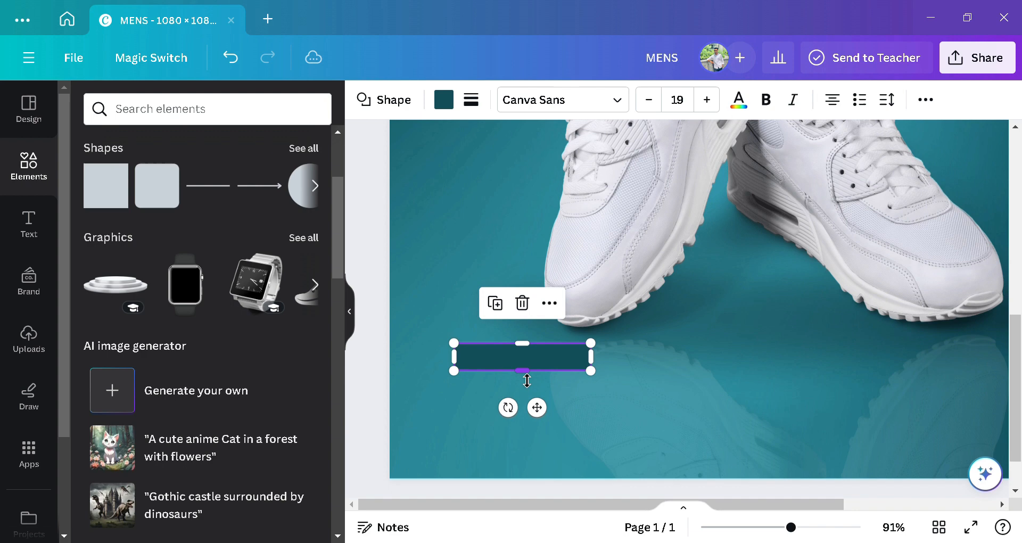
pyautogui.click(462, 424)
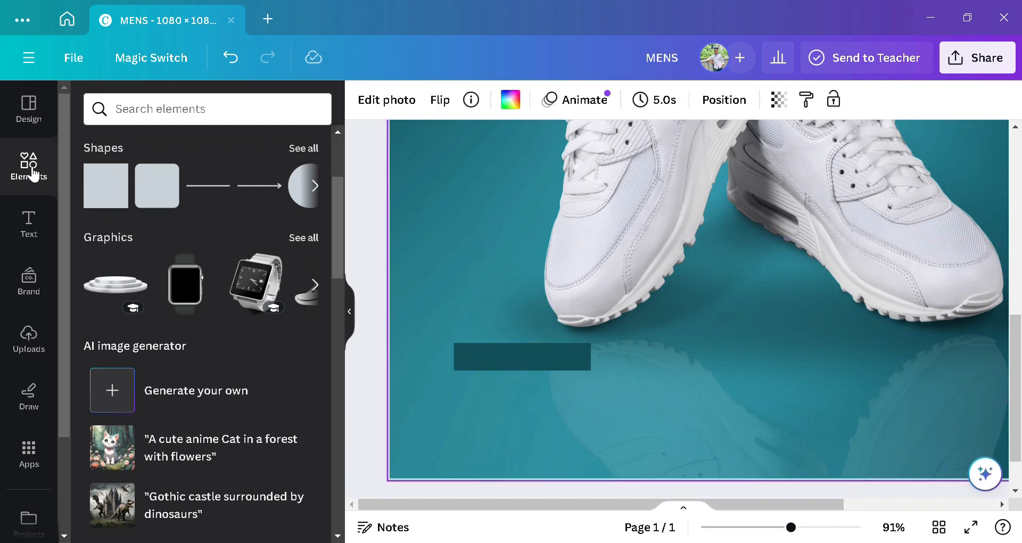
pyautogui.click(31, 222)
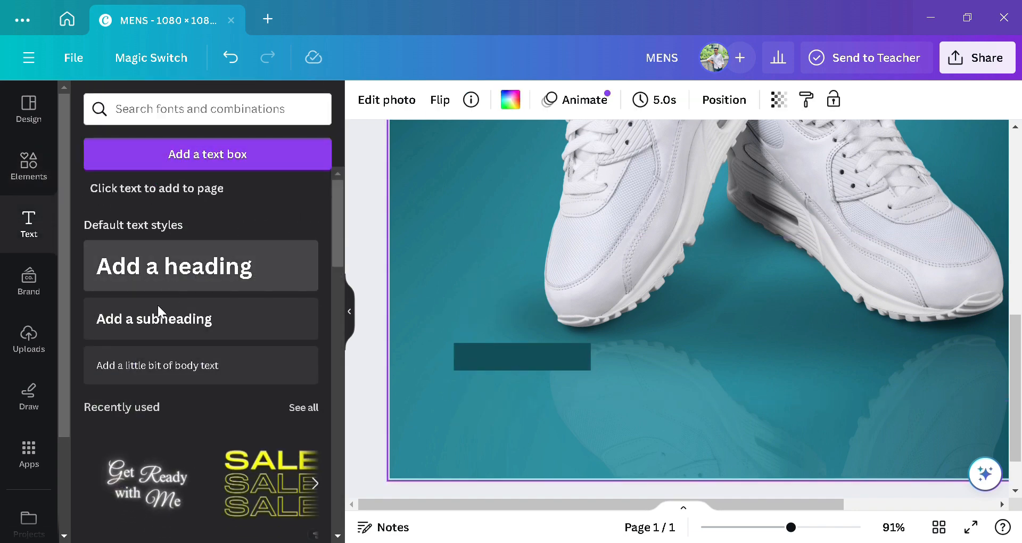
pyautogui.click(178, 285)
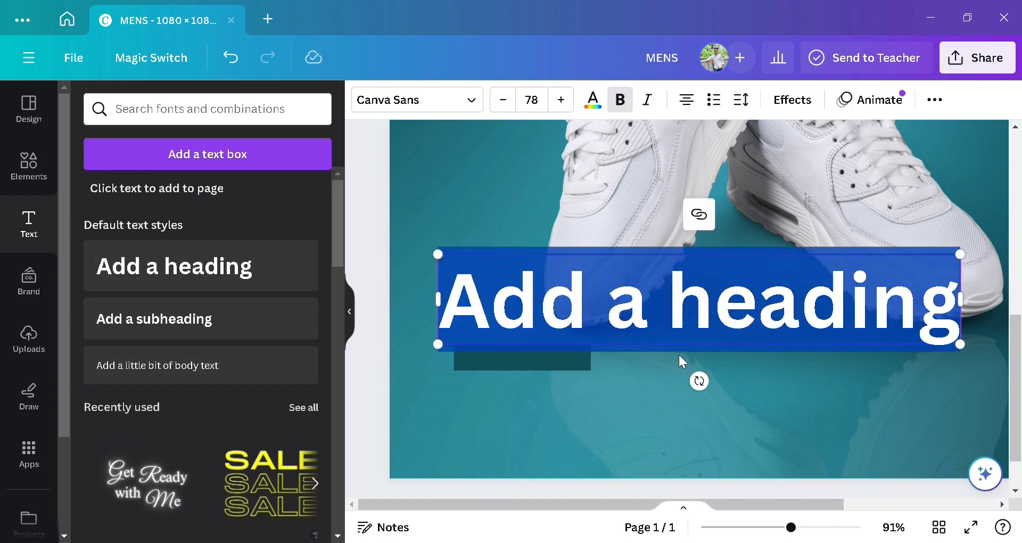
# Step: Make the heading read SHOP NOW, shrink it to size 21, and place it on the teal bar
pyautogui.write('S')
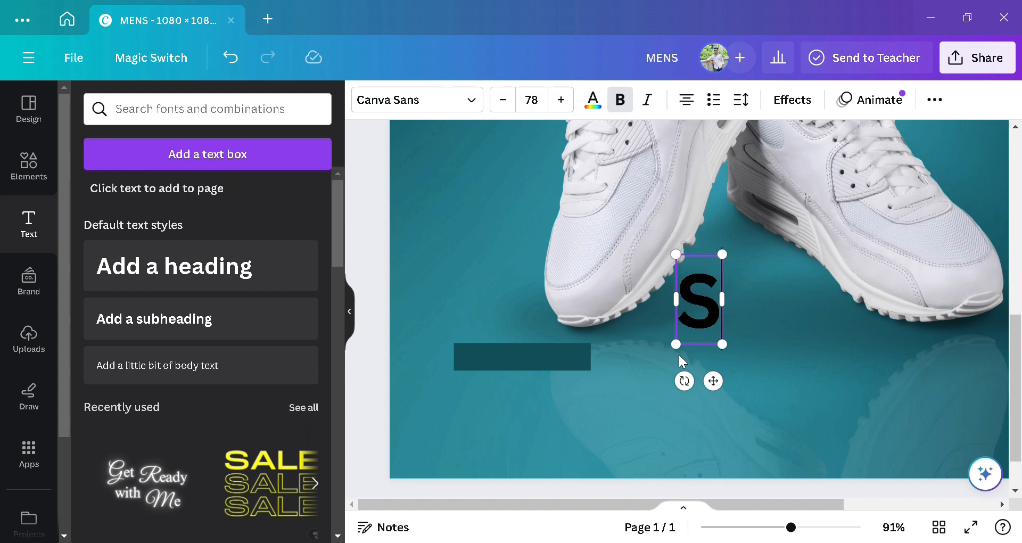
pyautogui.write('HO')
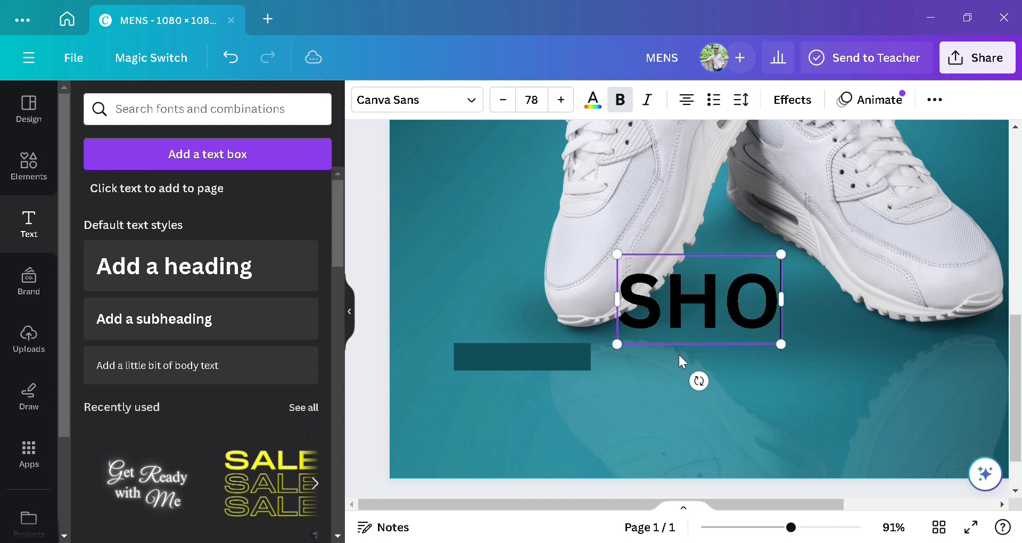
pyautogui.write('P ')
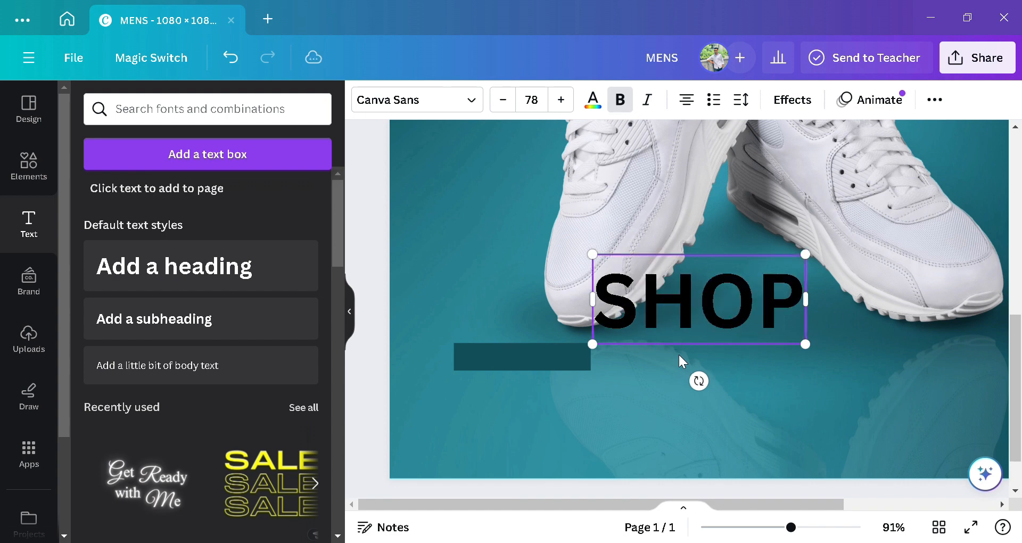
pyautogui.write('N')
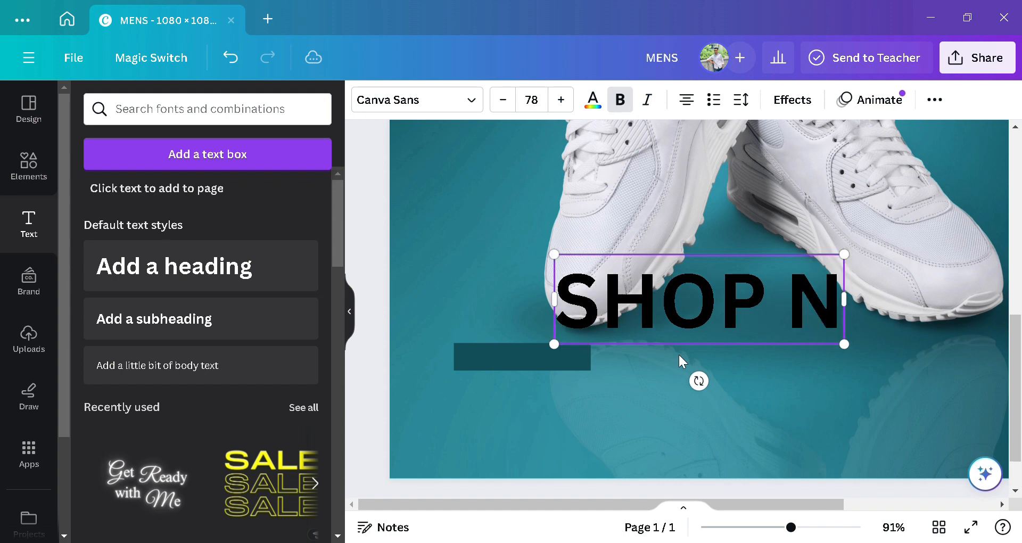
pyautogui.write('OW')
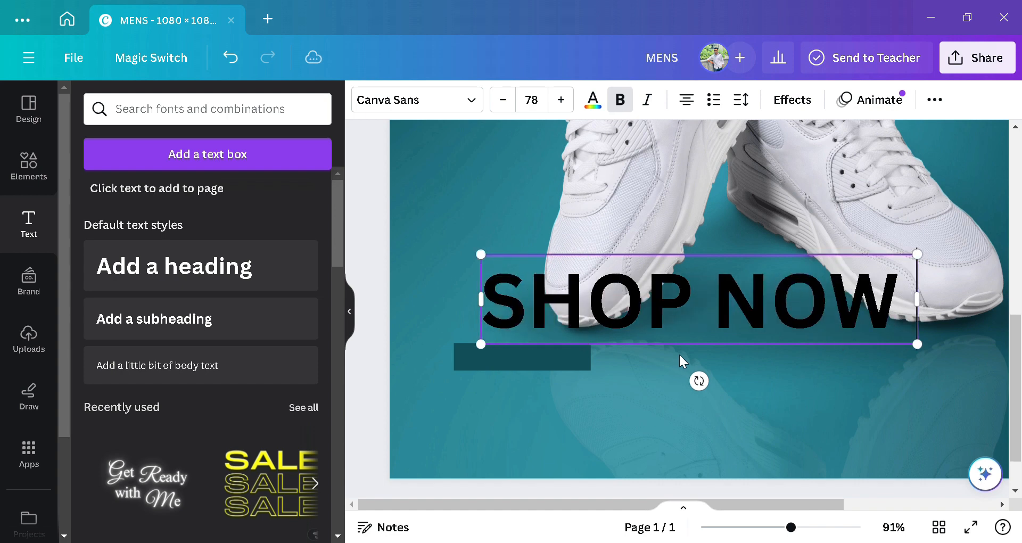
pyautogui.click(469, 293)
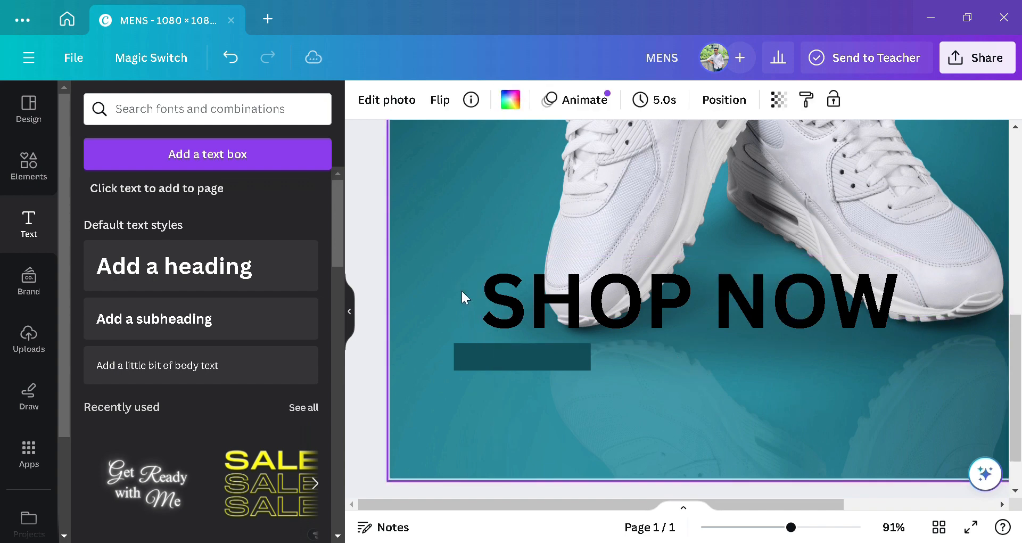
pyautogui.click(484, 323)
pyautogui.moveTo(490, 347); pyautogui.dragTo(800, 278)
pyautogui.moveTo(875, 325); pyautogui.dragTo(544, 411)
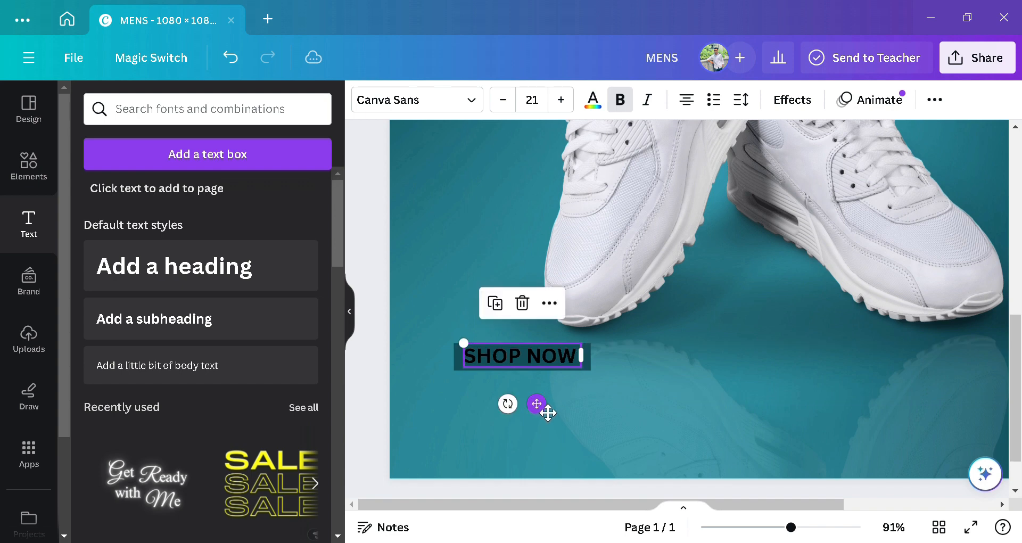
# Step: Colour the SHOP NOW text yellow
pyautogui.click(636, 398)
pyautogui.click(469, 350)
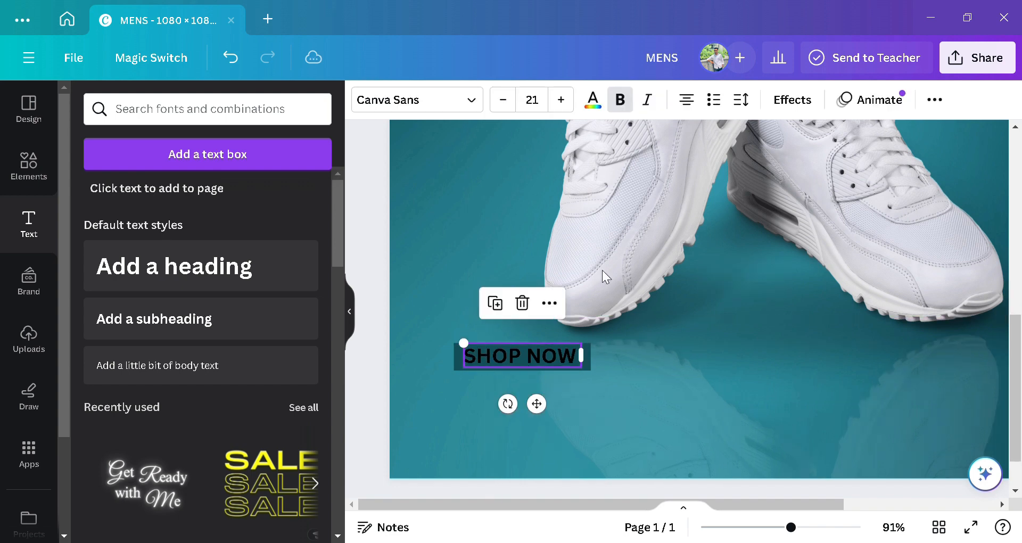
pyautogui.click(592, 100)
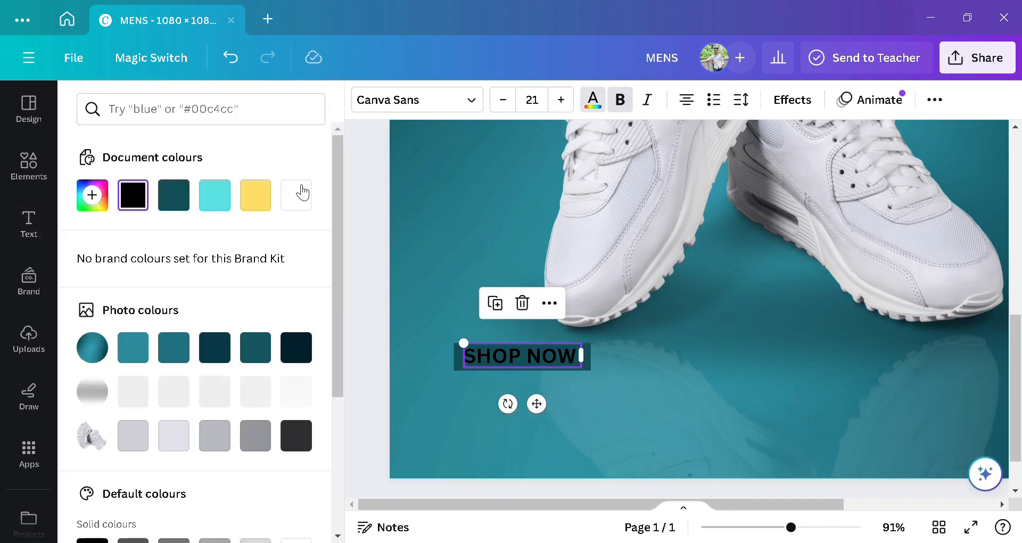
pyautogui.click(255, 194)
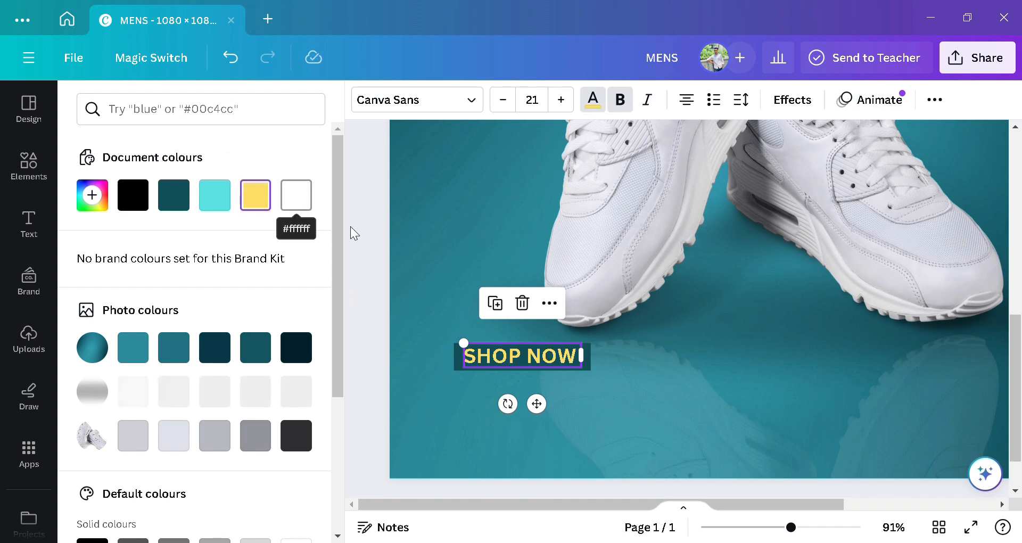
pyautogui.click(432, 225)
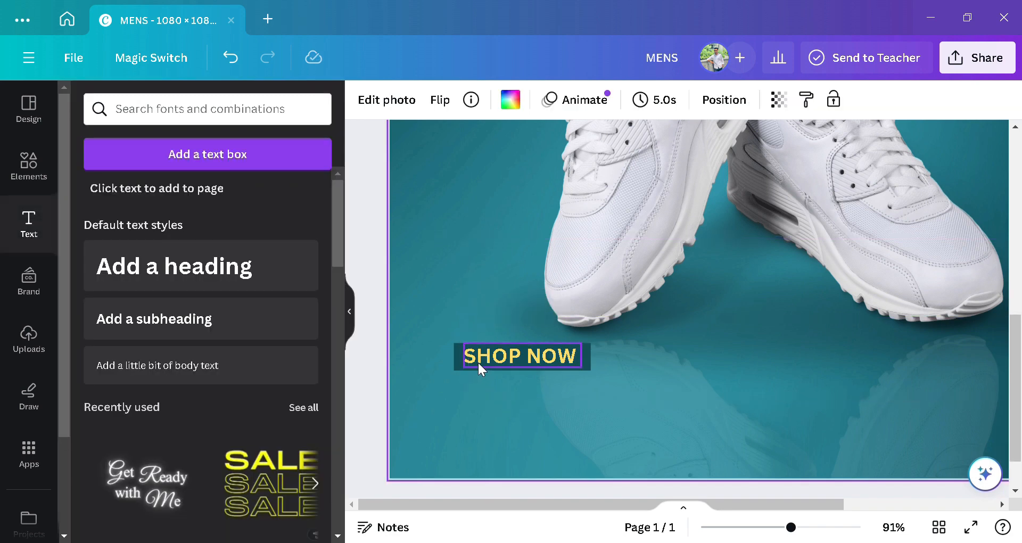
# Step: Set SHOP NOW in the Gagalin font
pyautogui.click(501, 355)
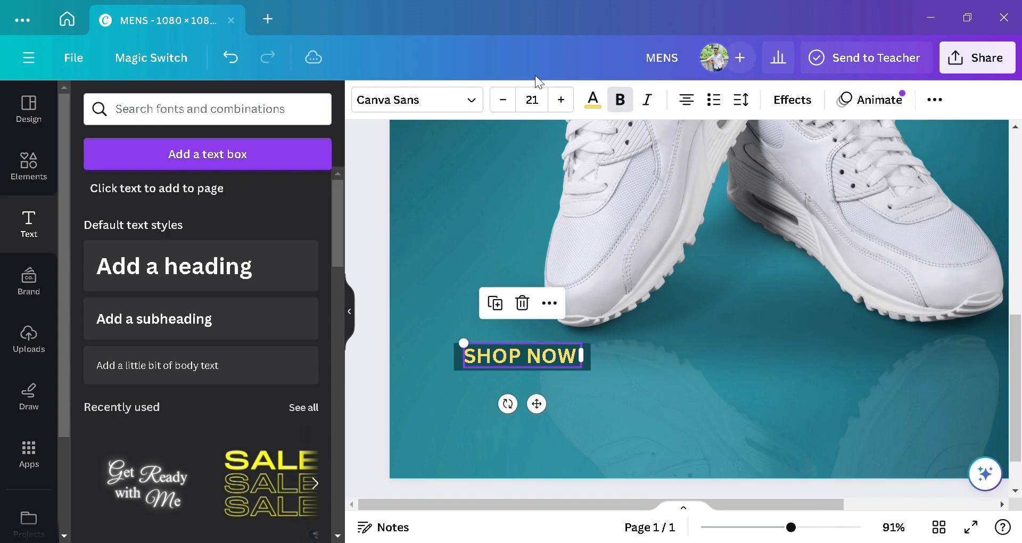
pyautogui.click(469, 101)
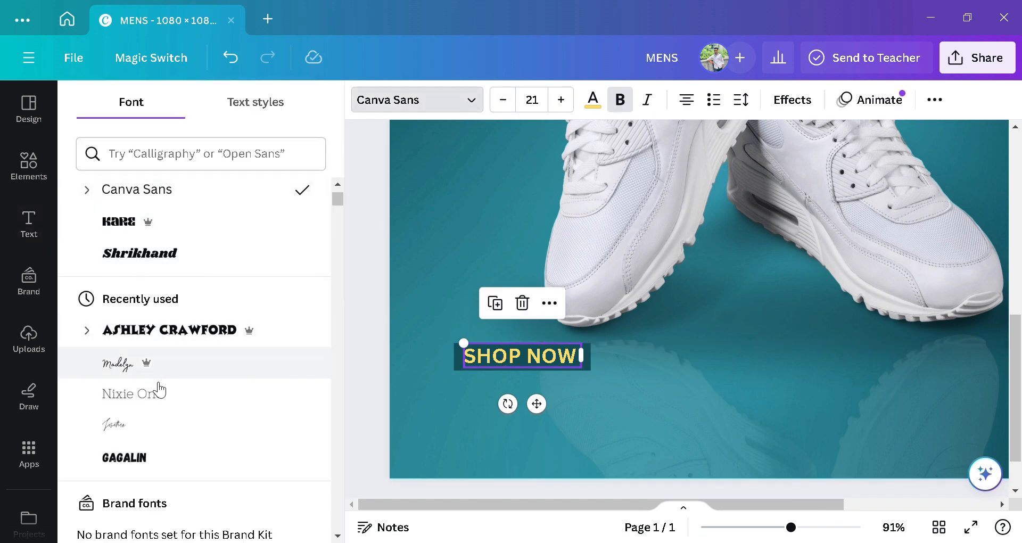
pyautogui.click(144, 460)
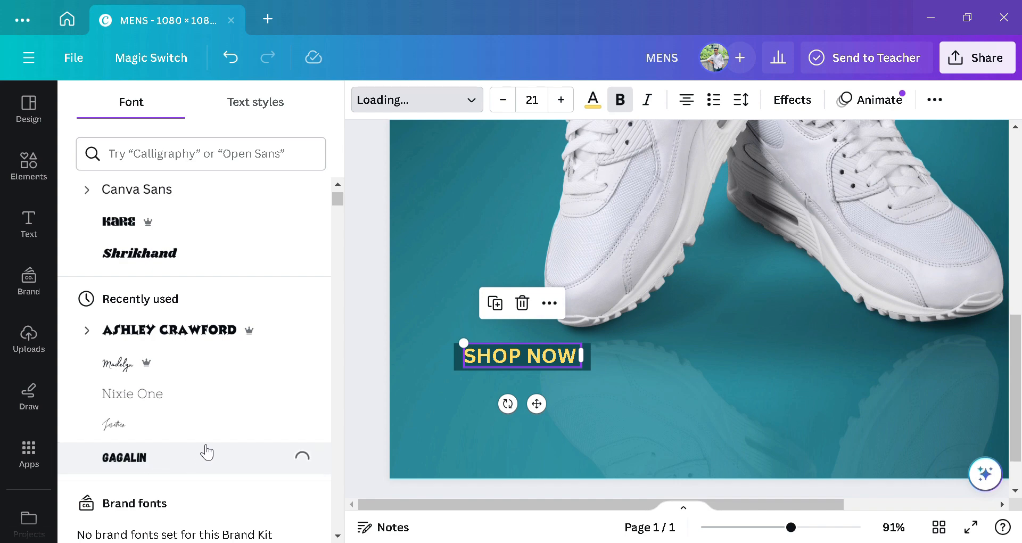
pyautogui.click(420, 390)
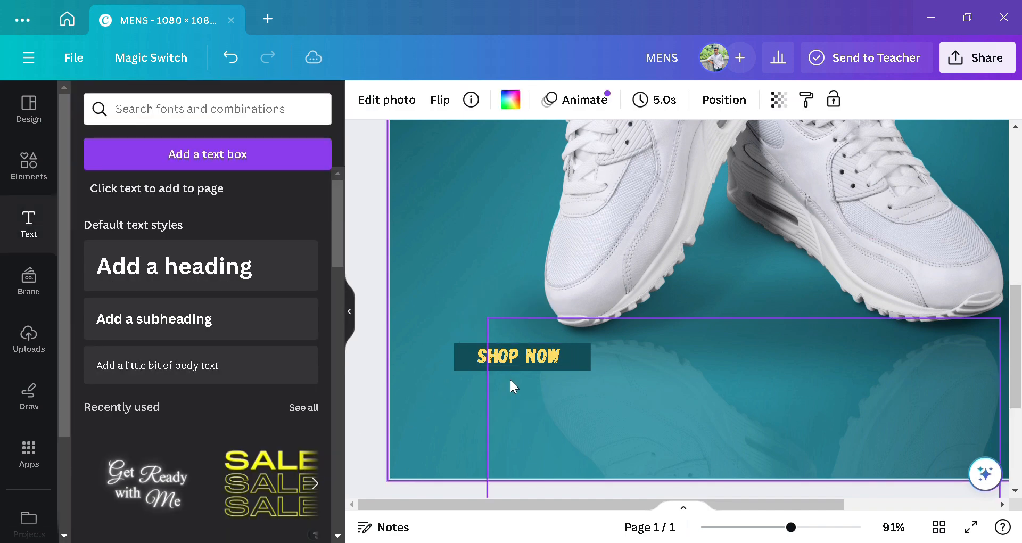
# Step: Narrow the dark button behind SHOP NOW from its left side
pyautogui.click(461, 362)
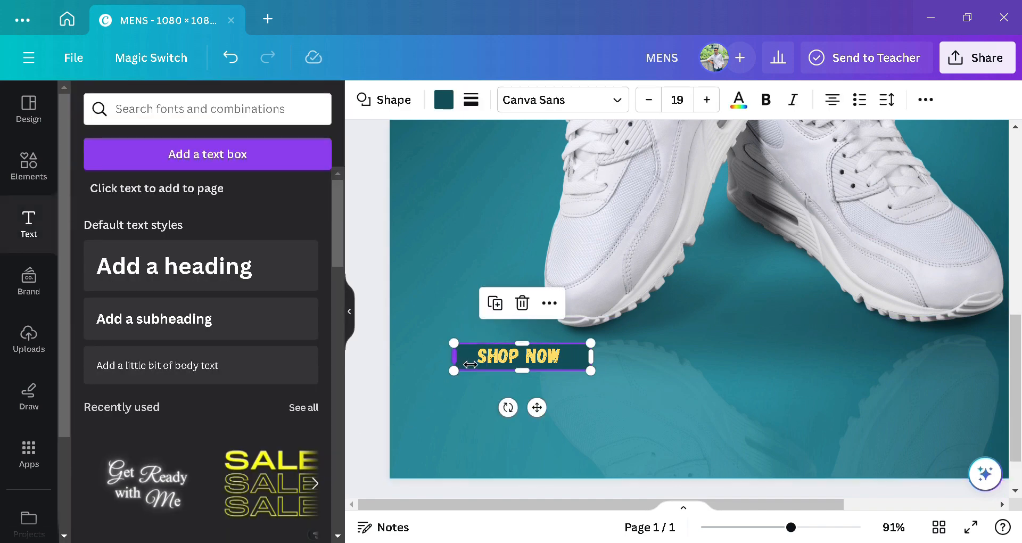
pyautogui.moveTo(470, 364); pyautogui.dragTo(486, 364)
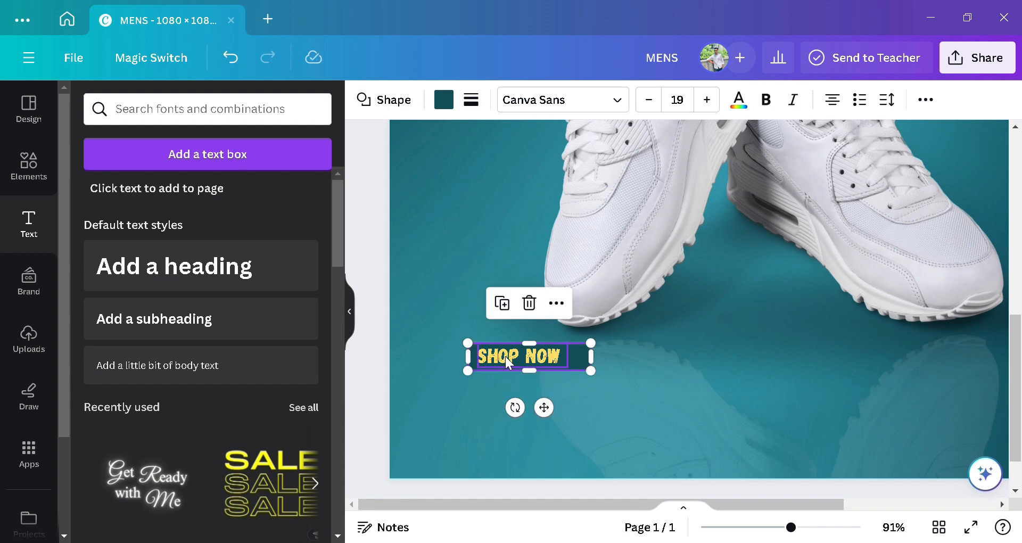
pyautogui.click(506, 356)
pyautogui.click(426, 352)
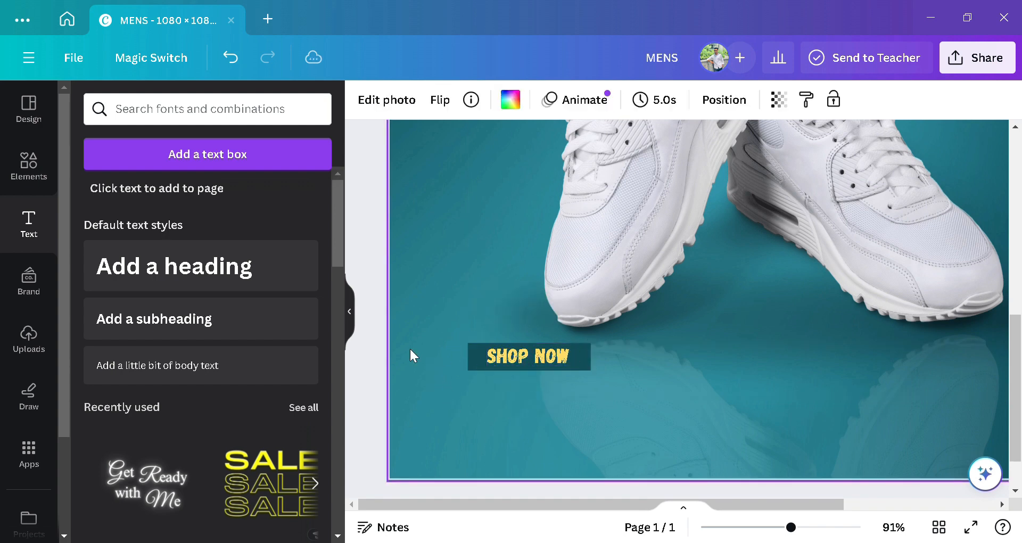
# Step: Add a 'Call us :' subheading, shrink it to 31.6, and align it under SHOP NOW
pyautogui.click(153, 319)
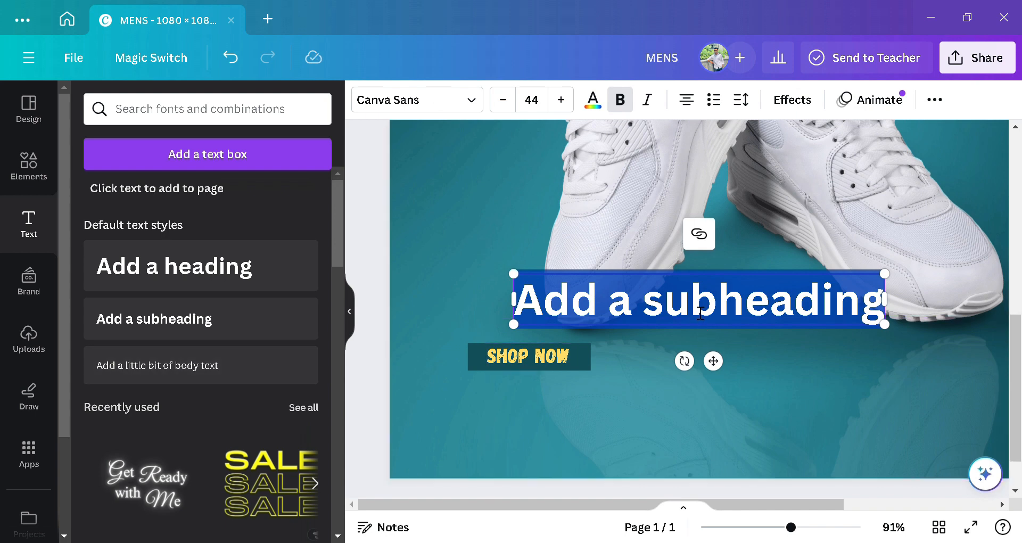
pyautogui.write('C')
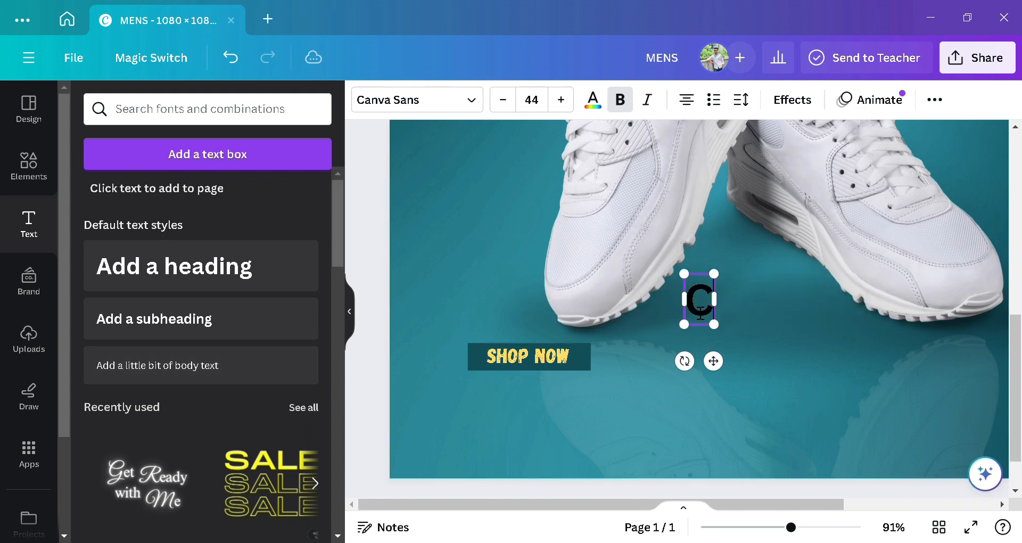
pyautogui.write('all')
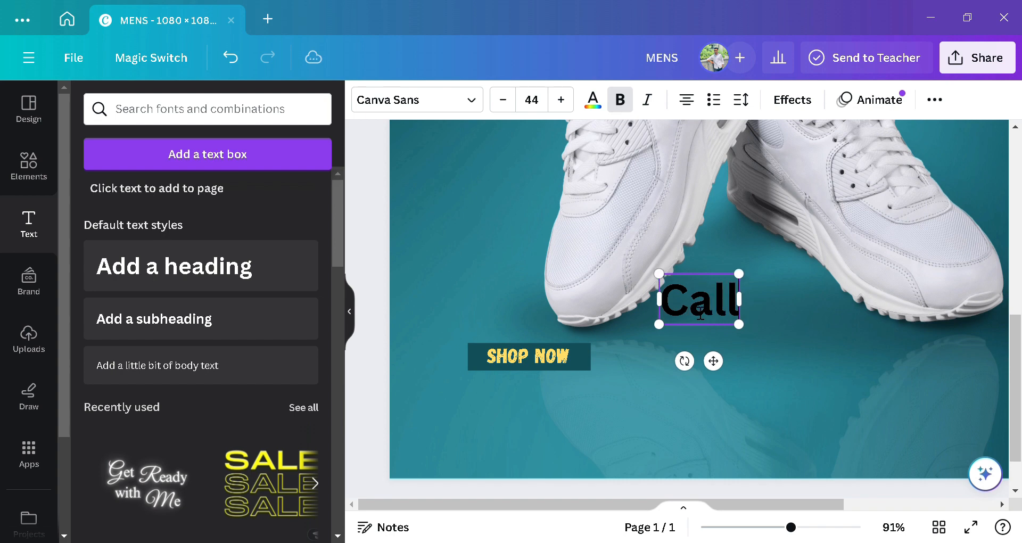
pyautogui.write(' us')
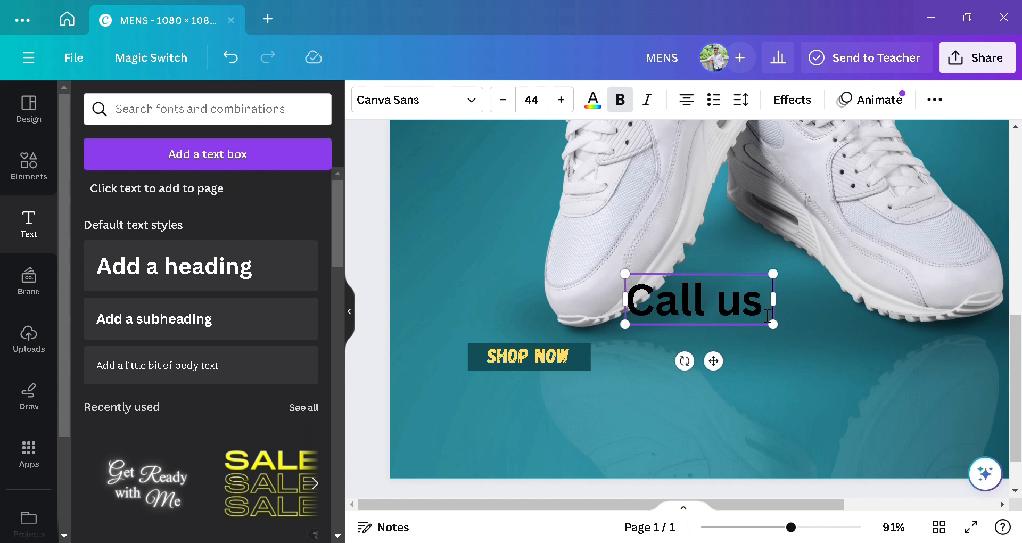
pyautogui.write(' :')
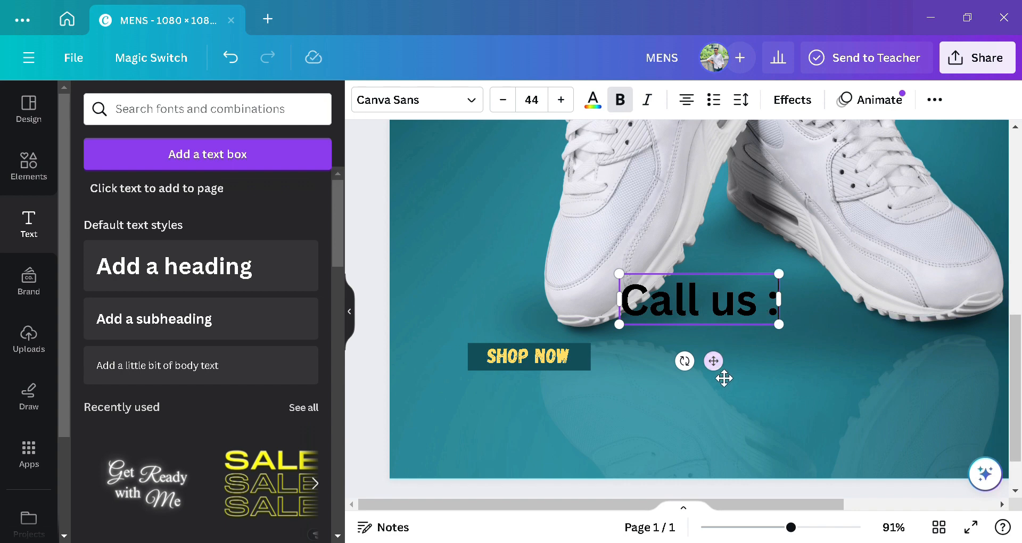
pyautogui.moveTo(721, 373); pyautogui.dragTo(545, 464)
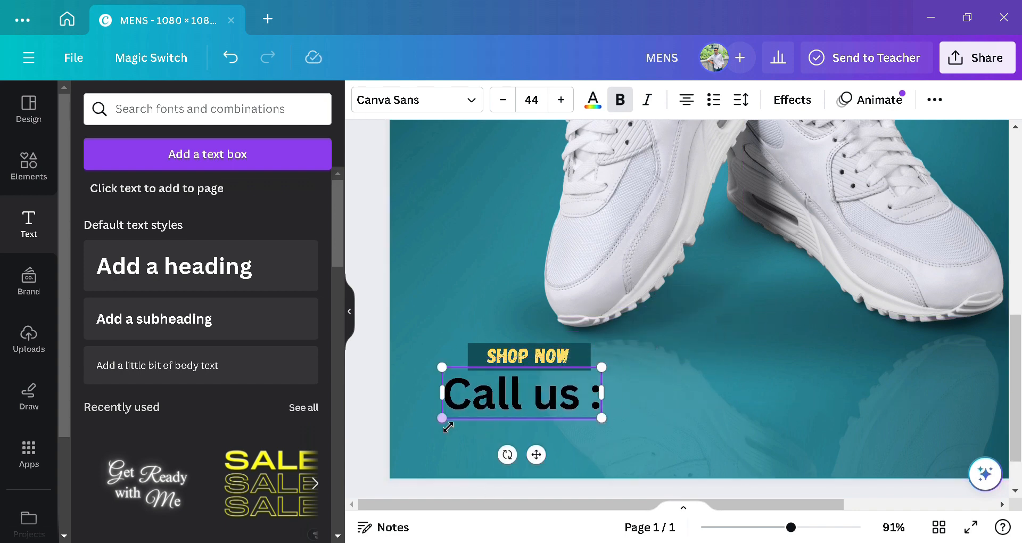
pyautogui.moveTo(449, 428); pyautogui.dragTo(488, 404)
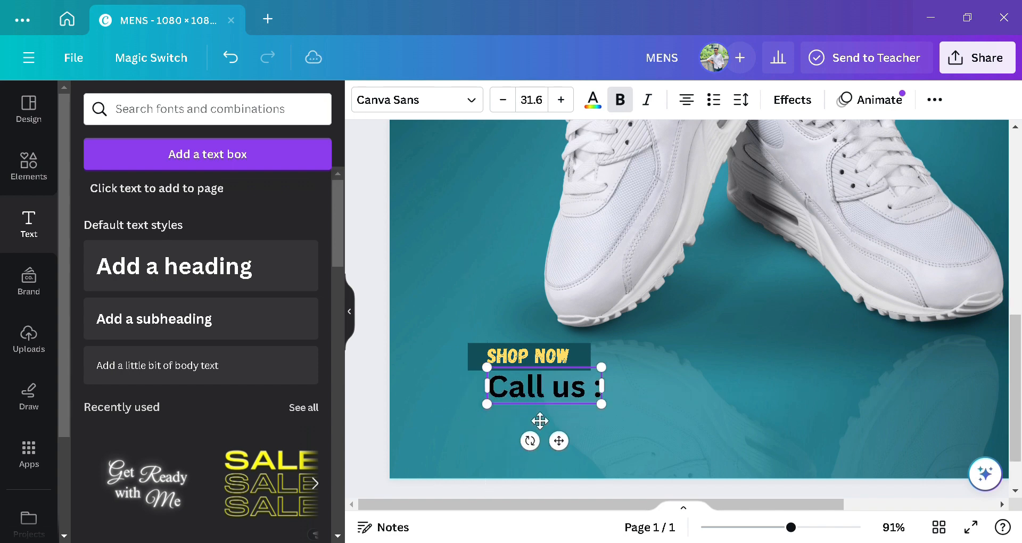
pyautogui.moveTo(564, 451); pyautogui.dragTo(549, 451)
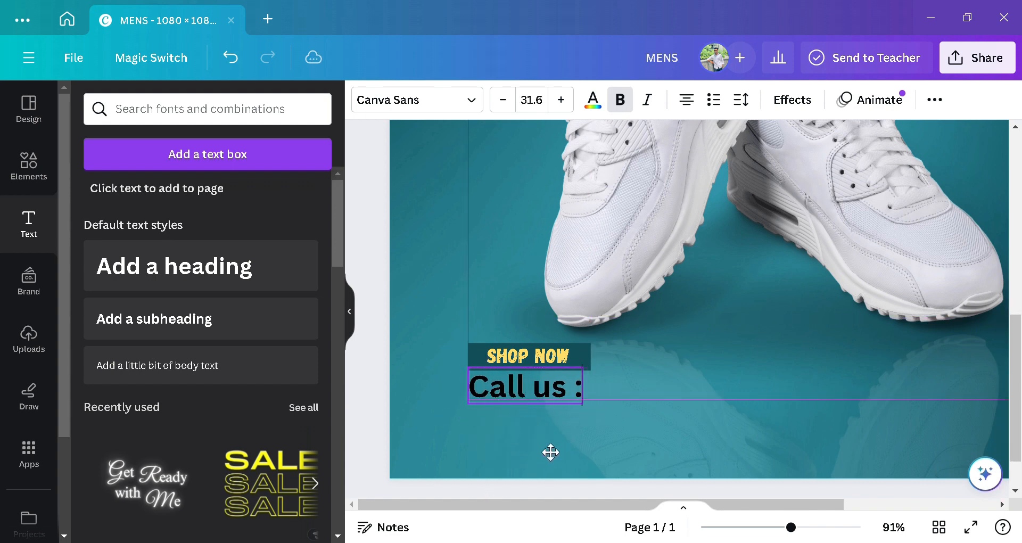
pyautogui.click(624, 426)
# Step: Colour the 'Call us :' text white
pyautogui.click(512, 390)
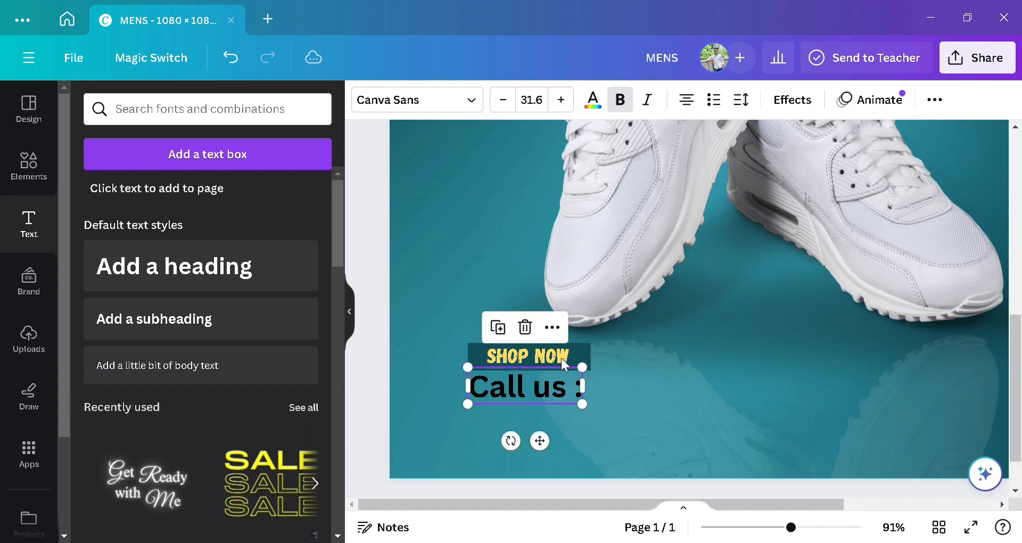
pyautogui.click(591, 99)
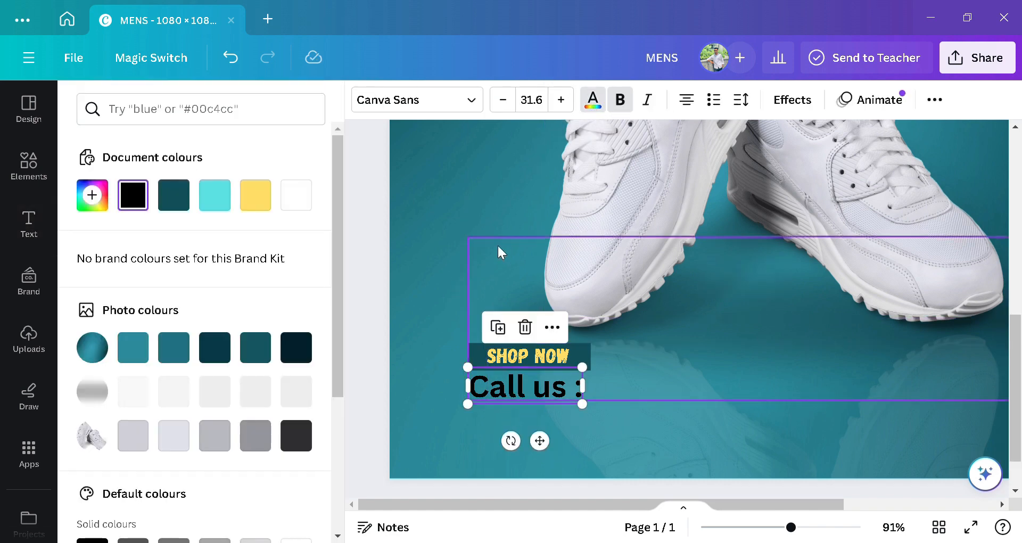
pyautogui.click(300, 203)
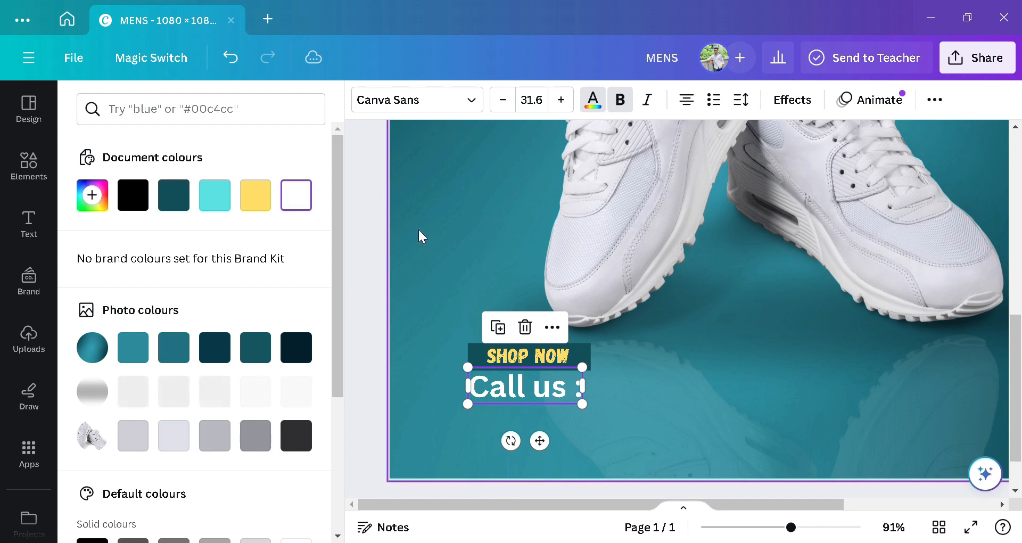
pyautogui.click(418, 228)
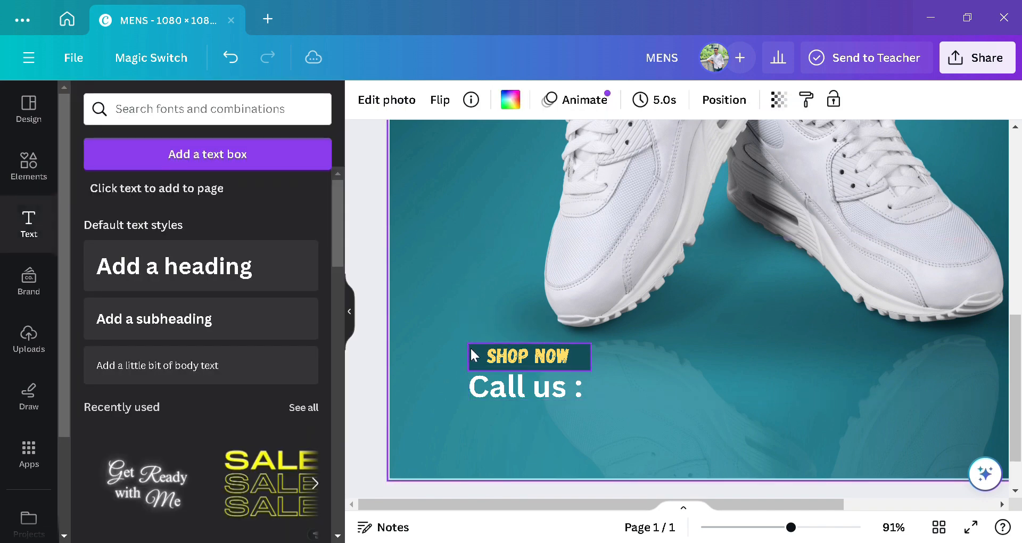
# Step: Add the phone number with its country code at size 20.2, beside 'Call us :'
pyautogui.click(247, 319)
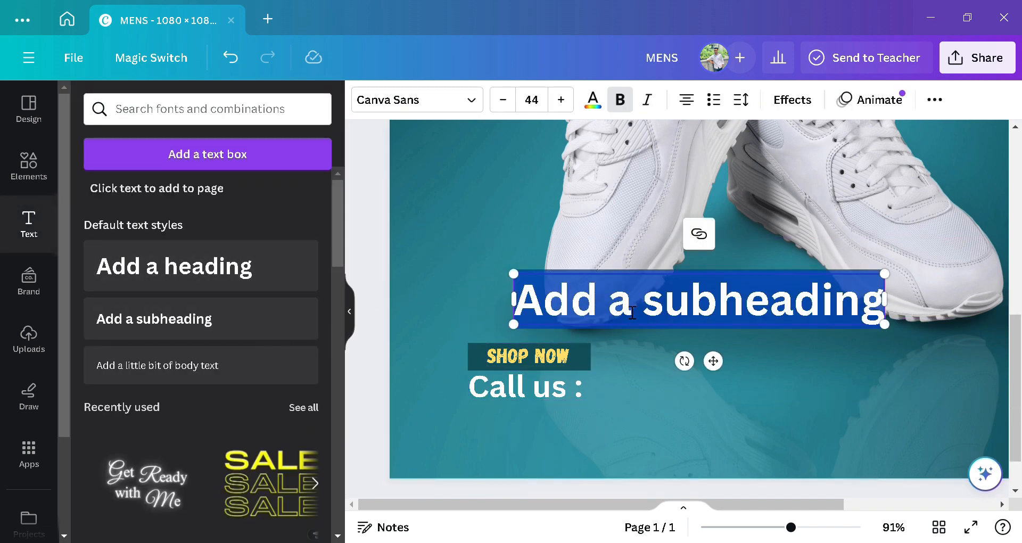
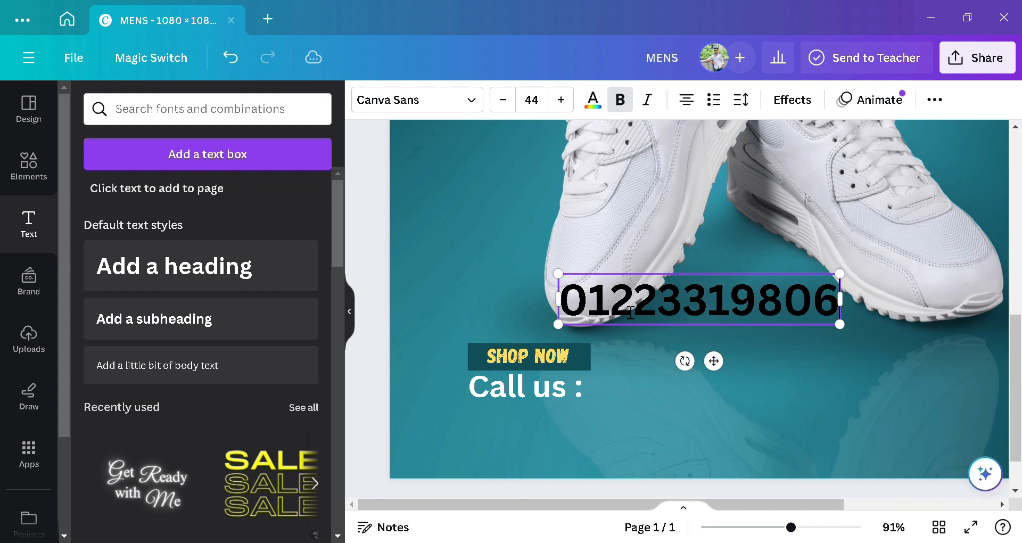
pyautogui.click(568, 299)
pyautogui.write('+88')
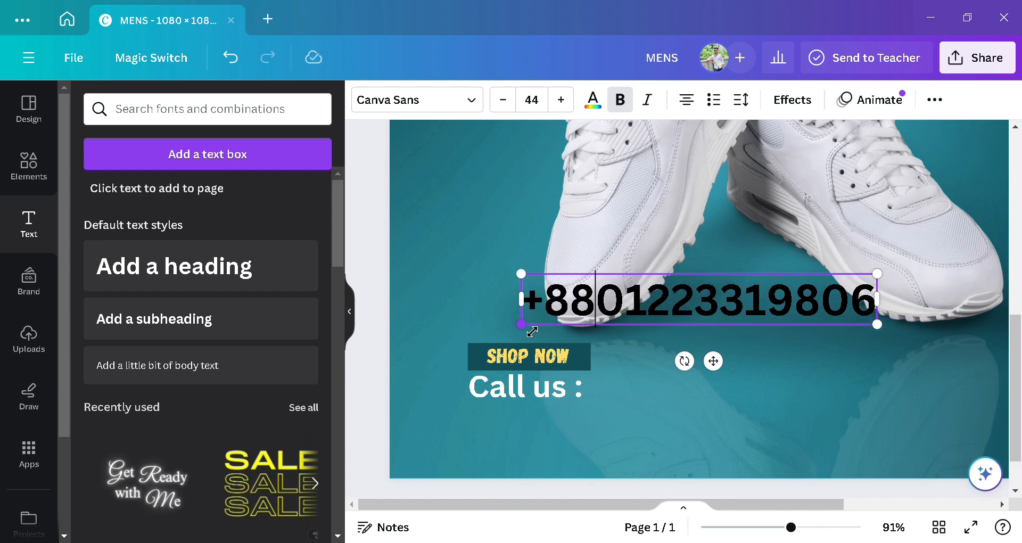
pyautogui.moveTo(521, 324); pyautogui.dragTo(725, 298)
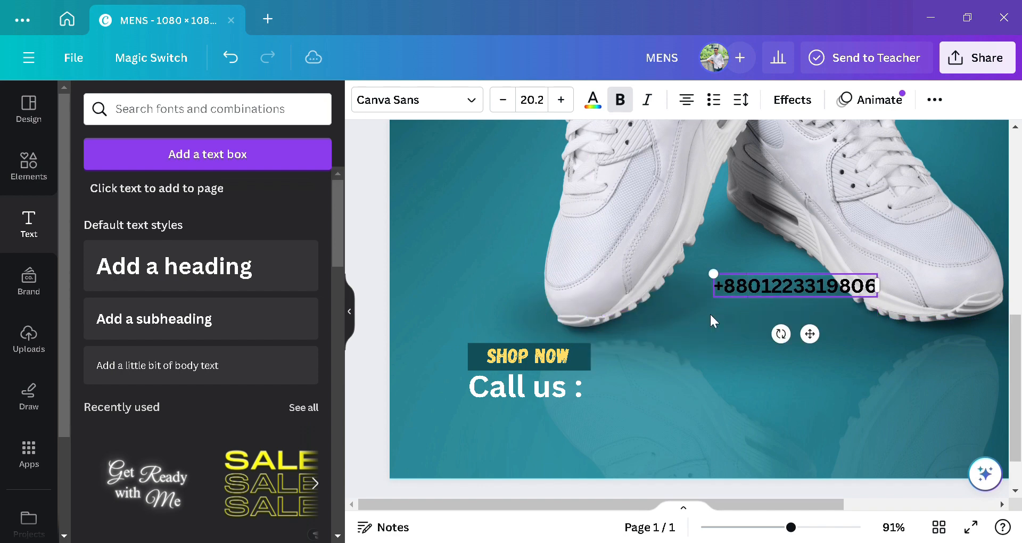
pyautogui.click(772, 331)
pyautogui.click(804, 288)
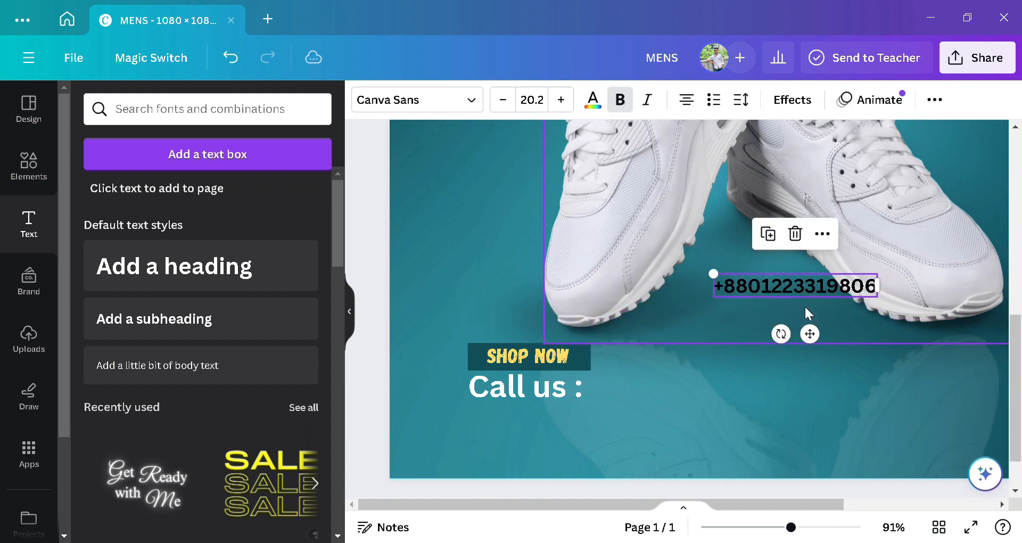
pyautogui.moveTo(811, 336); pyautogui.dragTo(687, 436)
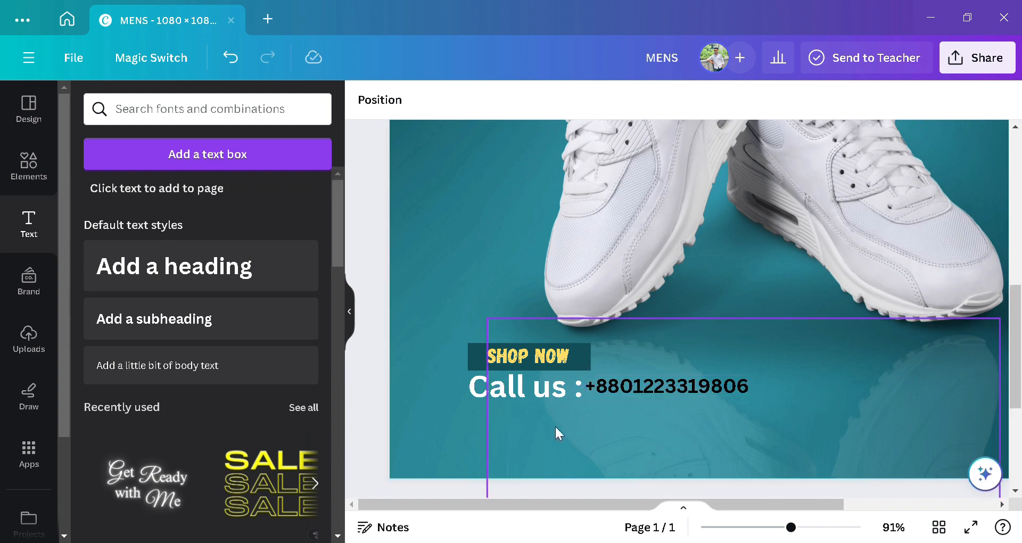
# Step: Colour the phone number white and add a body text box
pyautogui.click(592, 100)
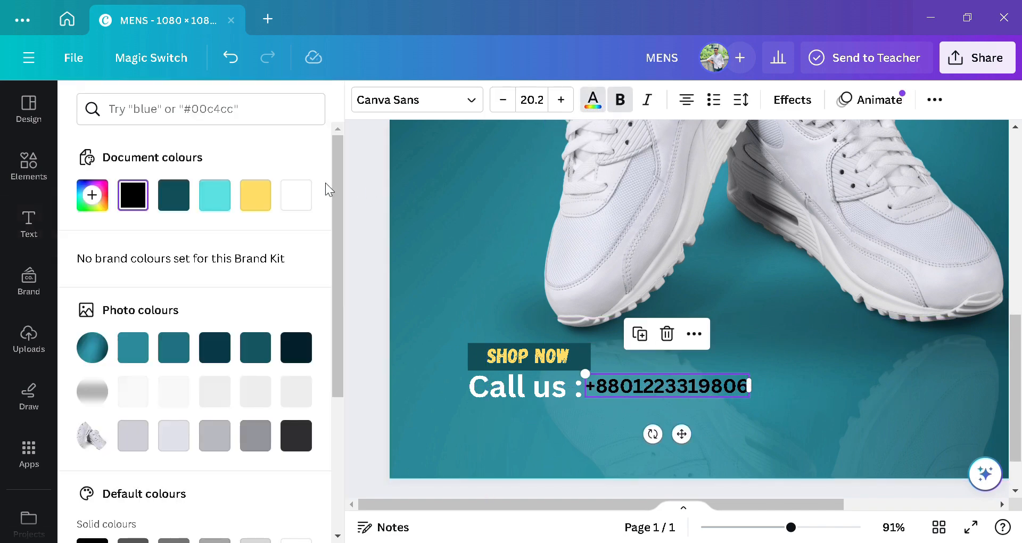
pyautogui.click(310, 198)
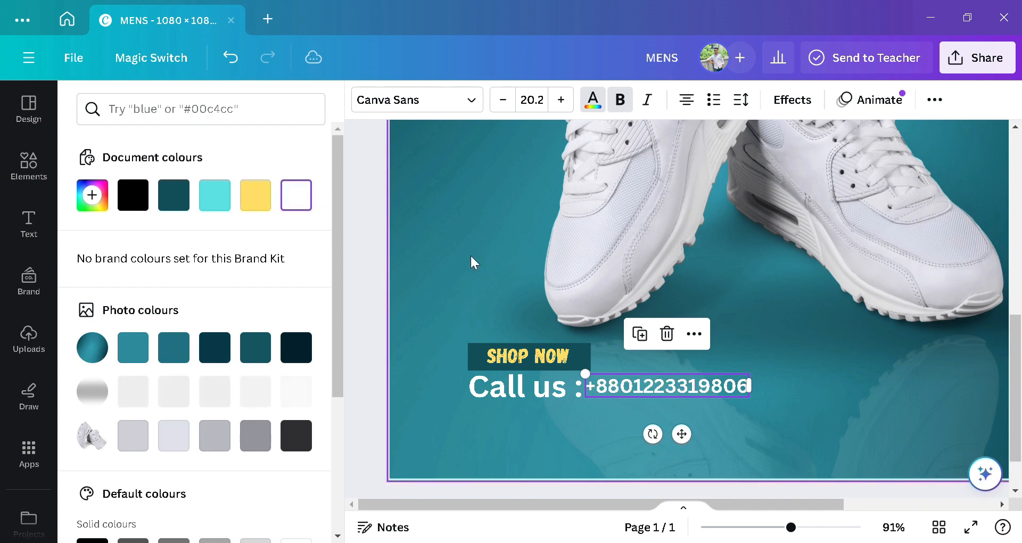
pyautogui.click(471, 255)
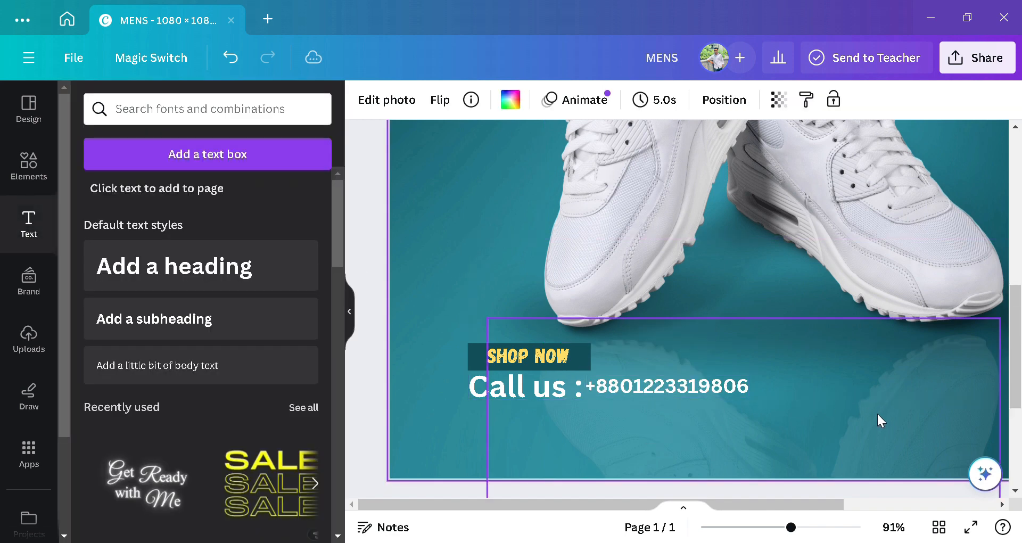
pyautogui.click(155, 372)
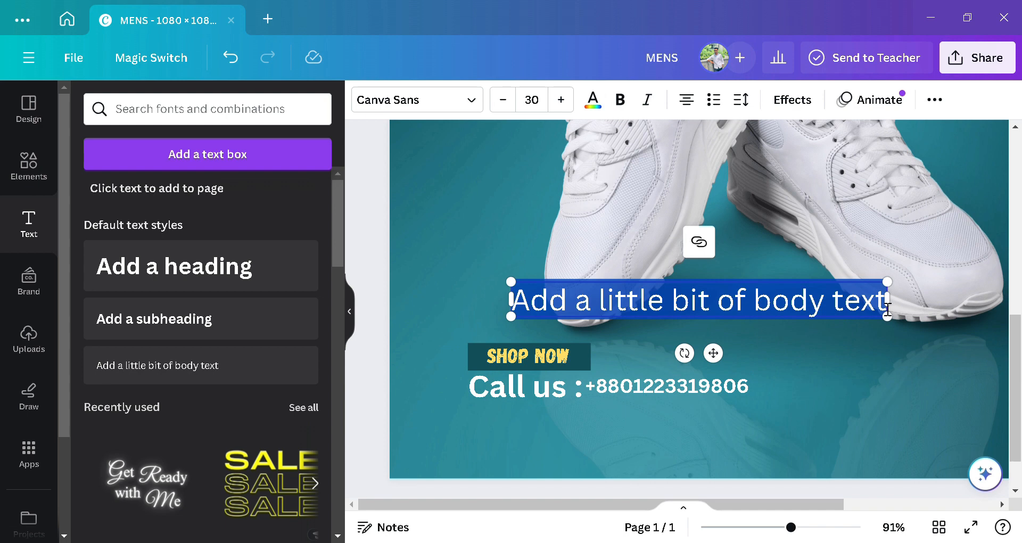
# Step: Type the website address into the body text box, correcting typos along the way
pyautogui.write('ww')
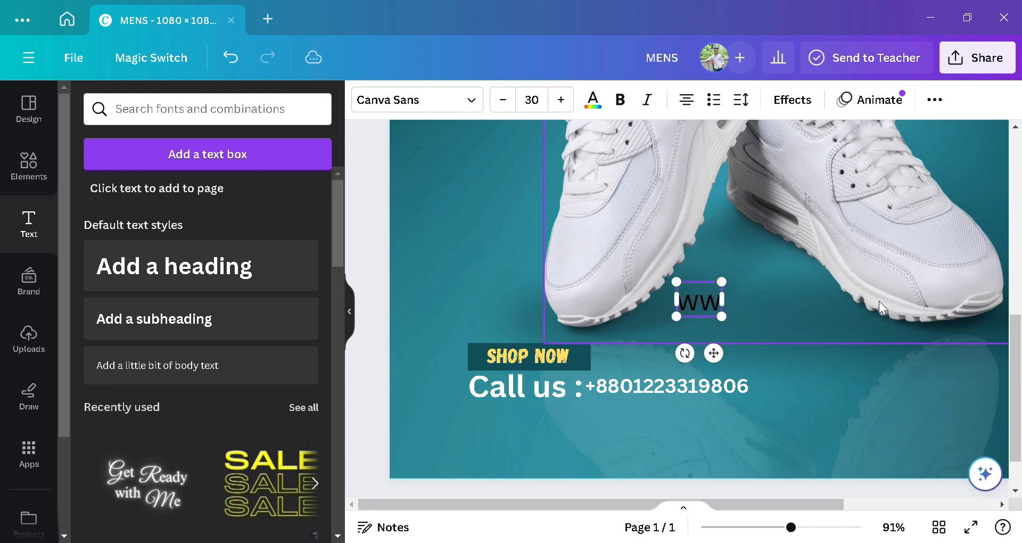
pyautogui.write('w')
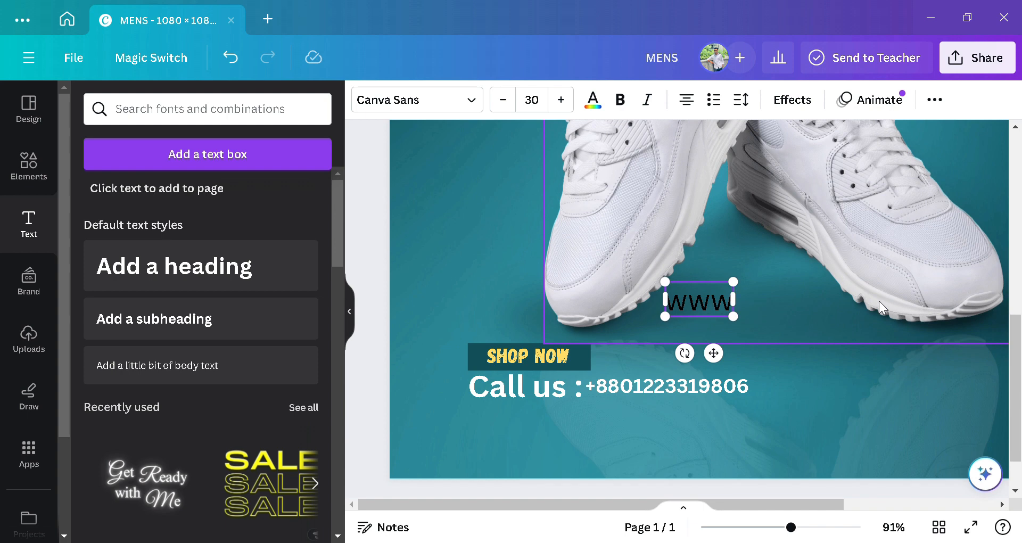
pyautogui.write('.a')
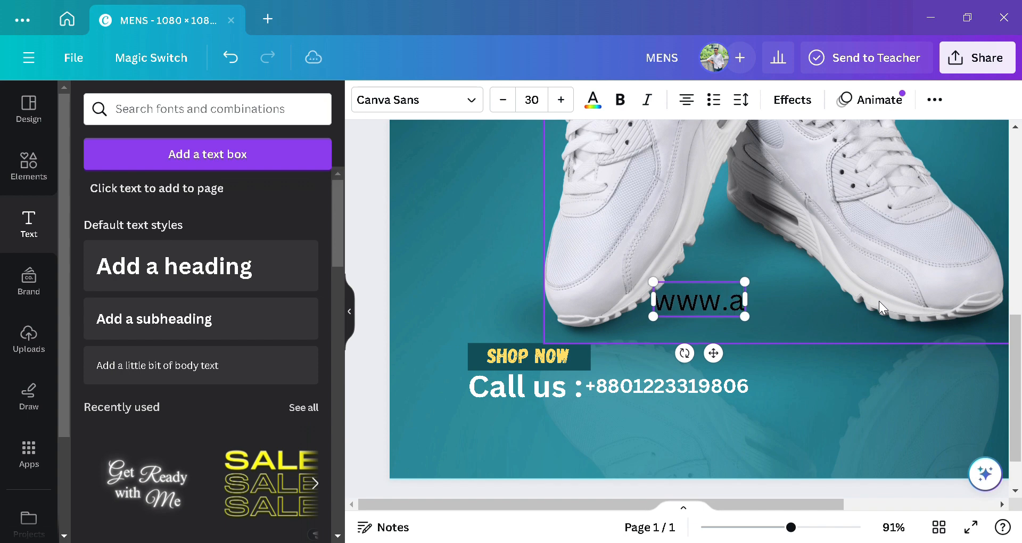
pyautogui.write('r')
pyautogui.press('BackSpace')
pyautogui.write('b')
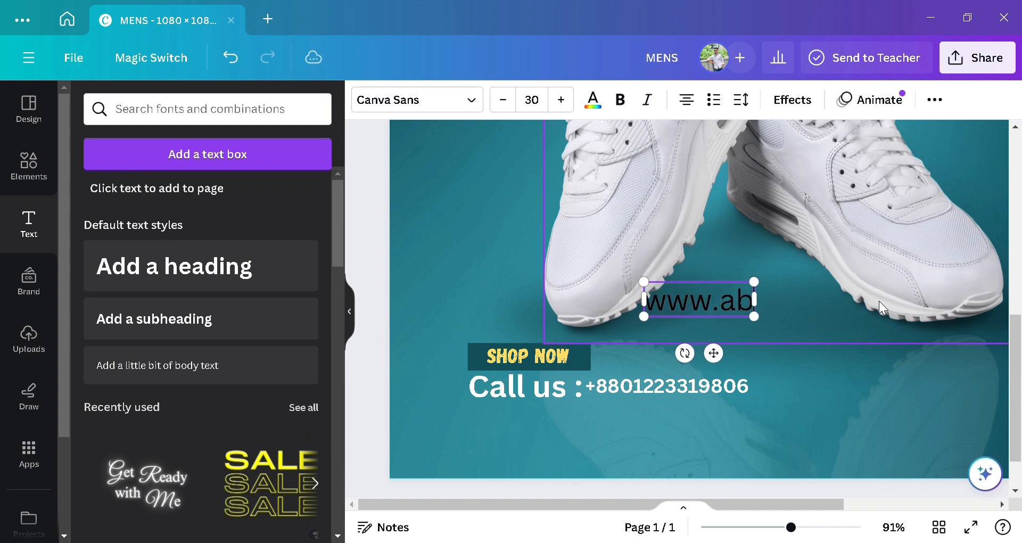
pyautogui.write('irkh')
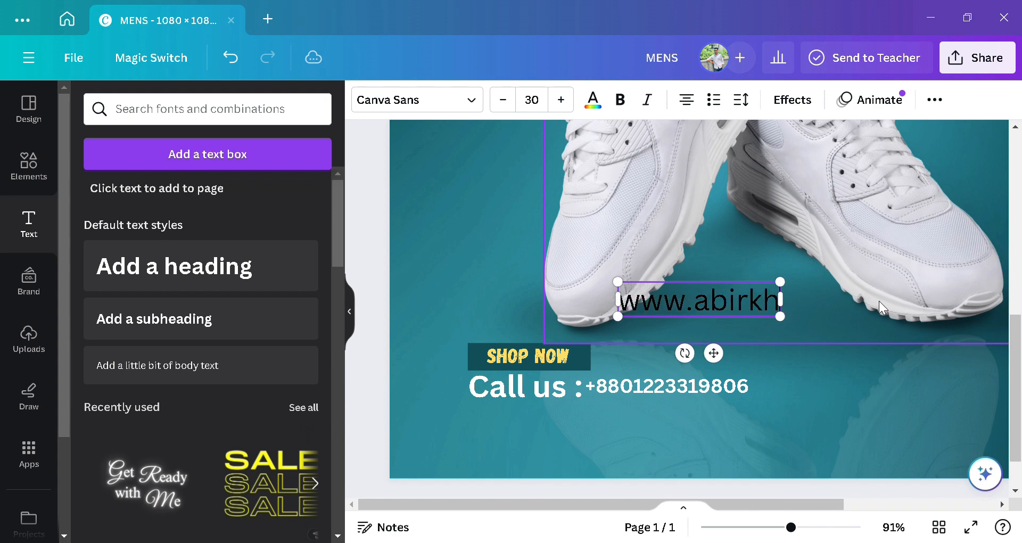
pyautogui.write('a')
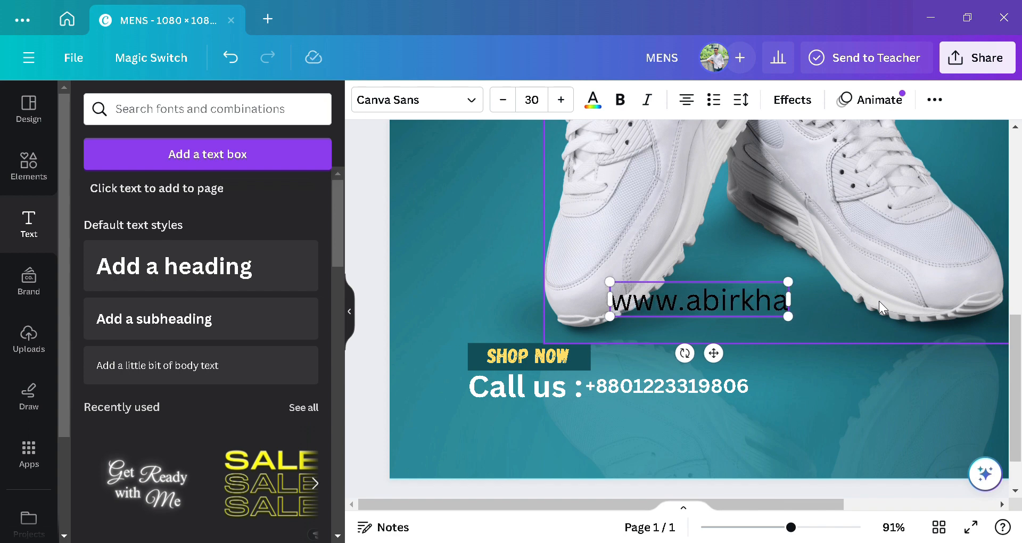
pyautogui.press('BackSpace')
pyautogui.press('BackSpace')
pyautogui.press('BackSpace')
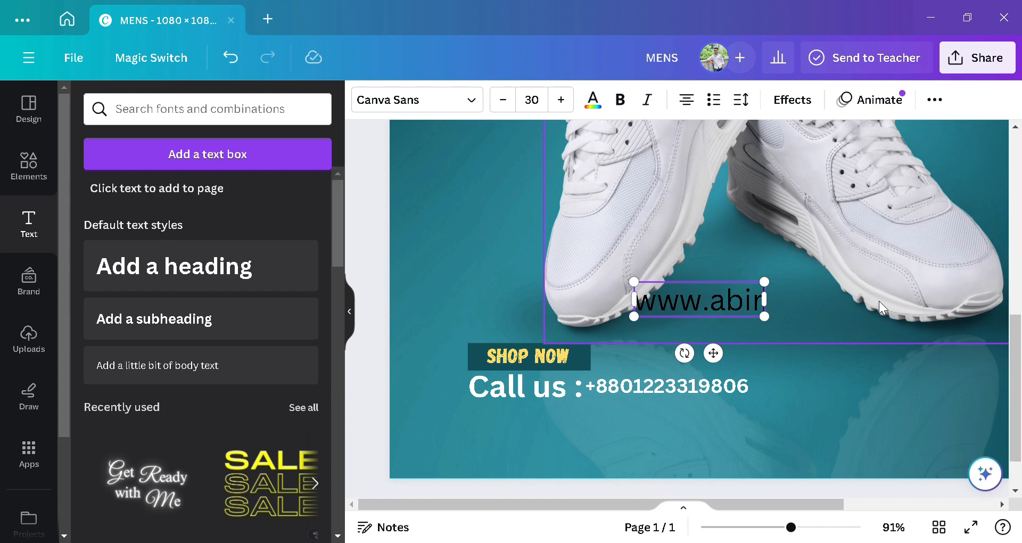
pyautogui.write('with')
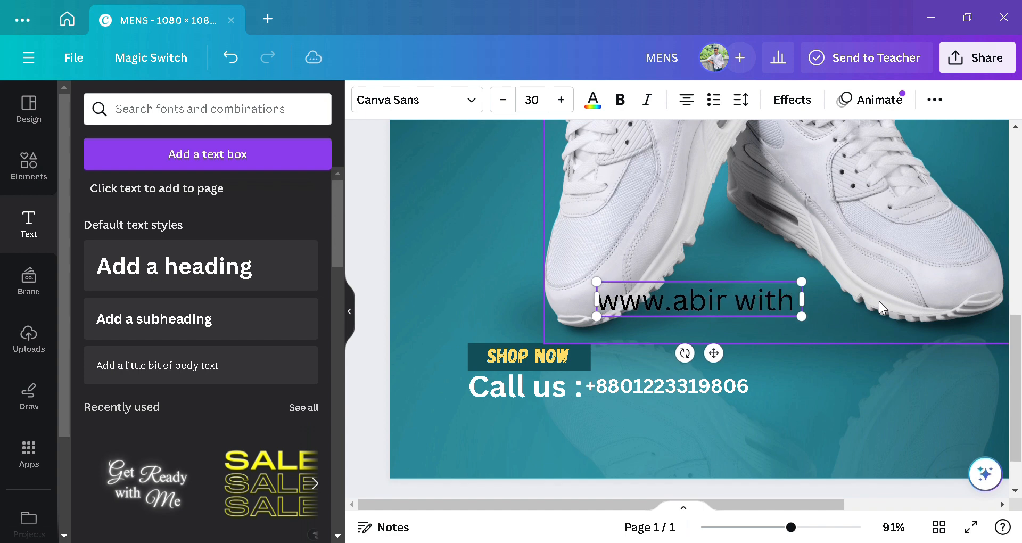
pyautogui.write('ca')
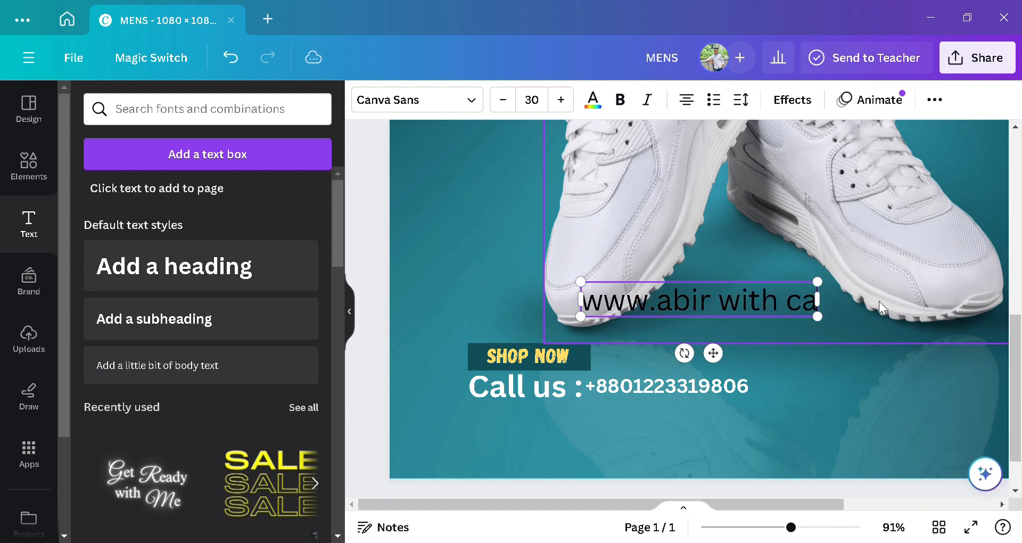
pyautogui.write('nva')
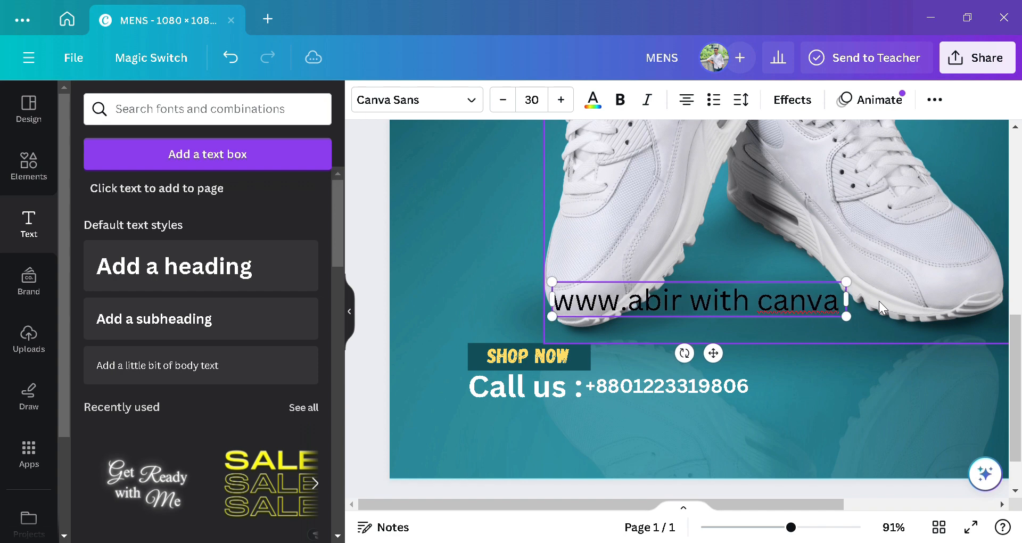
pyautogui.write(' desi')
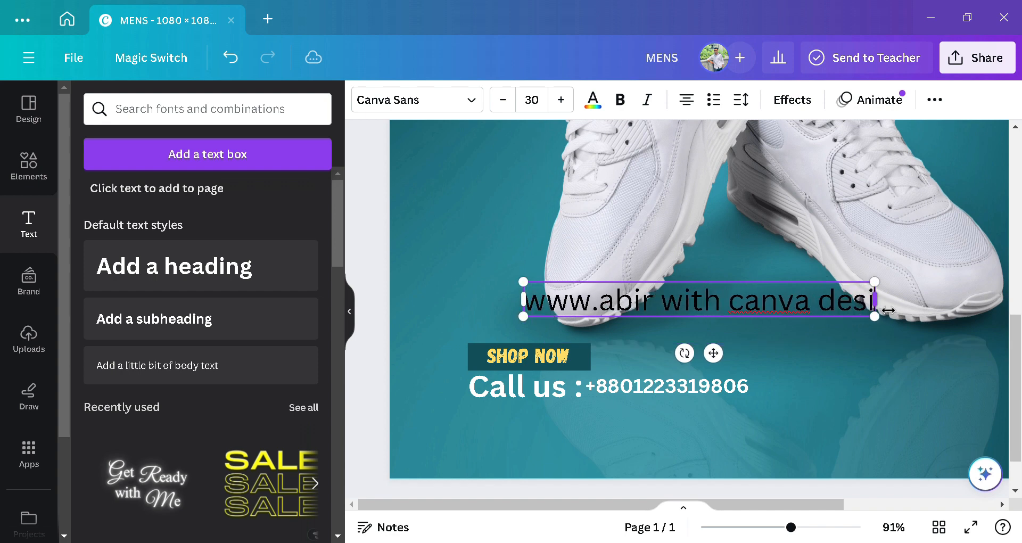
pyautogui.write('ng')
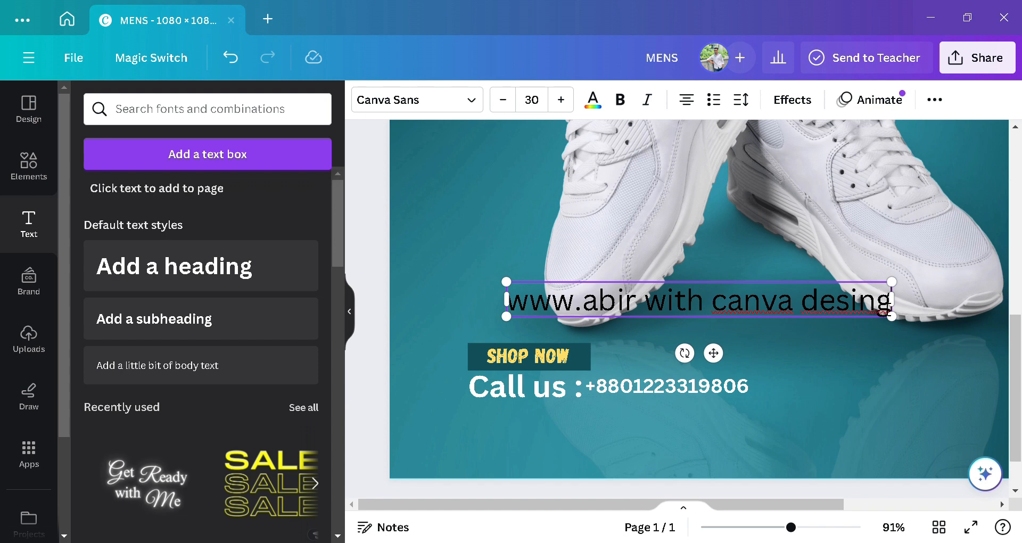
# Step: Shrink the website address text and place it just below the phone number
pyautogui.click(843, 387)
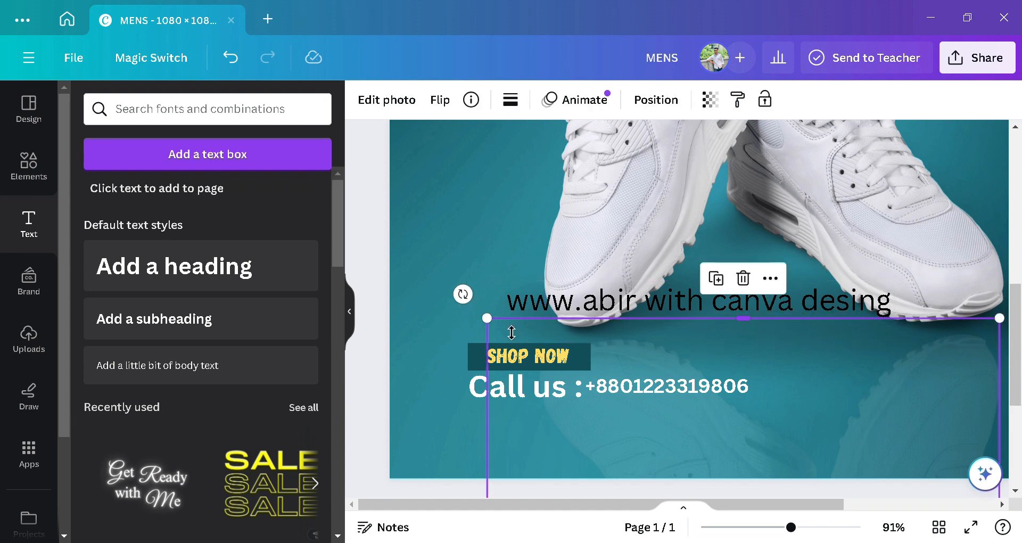
pyautogui.click(513, 301)
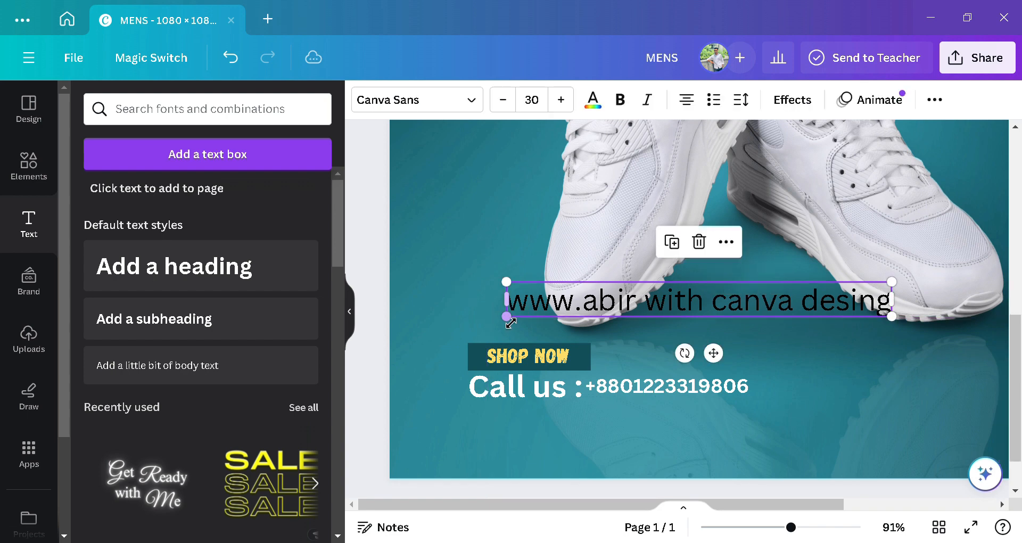
pyautogui.moveTo(513, 327); pyautogui.dragTo(761, 306)
pyautogui.moveTo(838, 333); pyautogui.dragTo(860, 455)
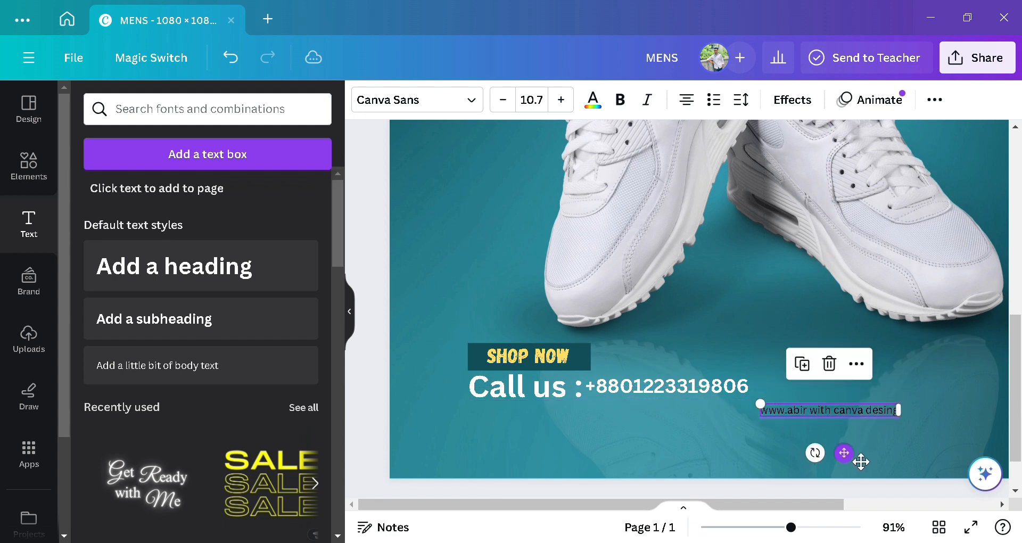
pyautogui.moveTo(796, 503); pyautogui.dragTo(946, 487)
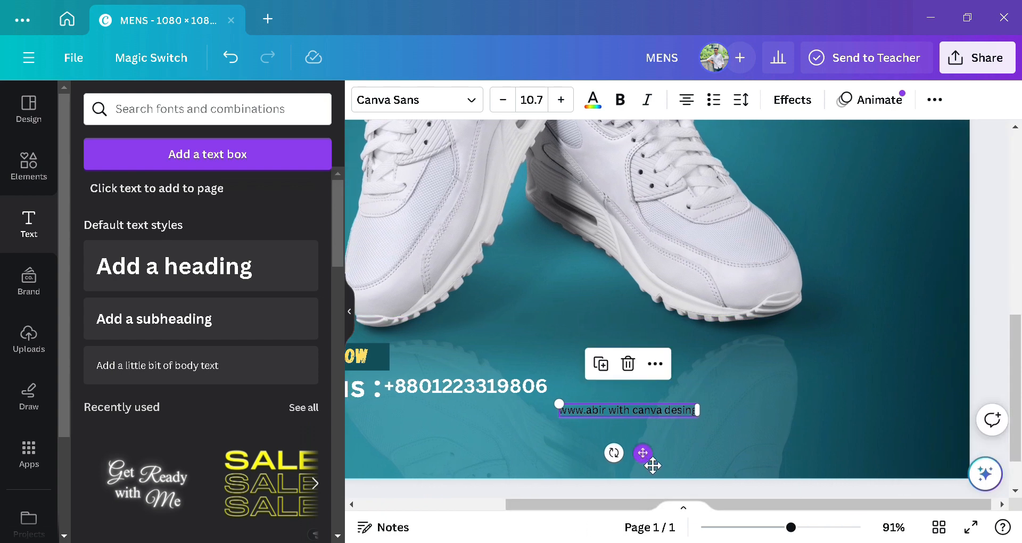
pyautogui.moveTo(653, 466)
pyautogui.mouseDown()
pyautogui.moveTo(648, 472)
pyautogui.moveTo(671, 468)
pyautogui.mouseUp()
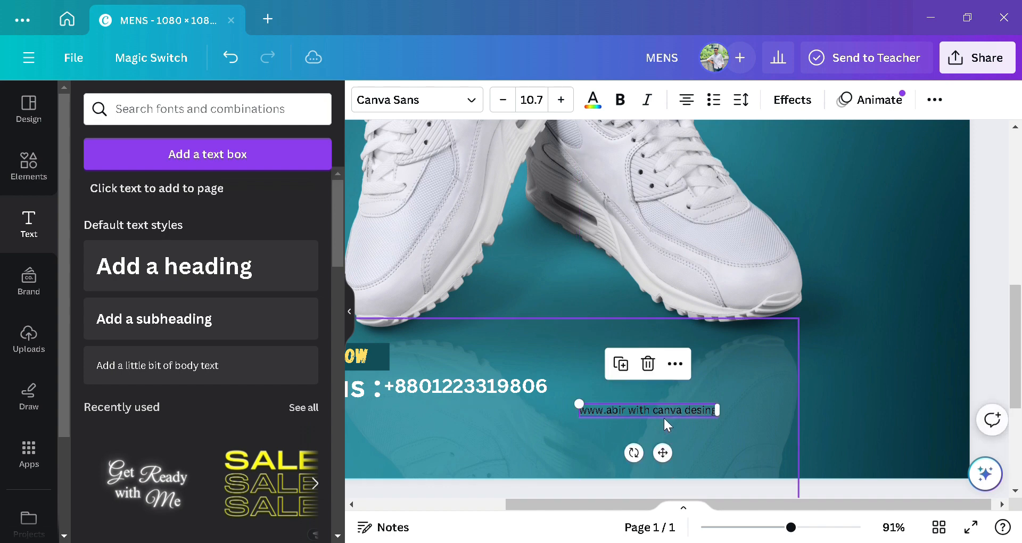
# Step: Colour the website address text white
pyautogui.click(729, 409)
pyautogui.click(709, 409)
pyautogui.click(592, 99)
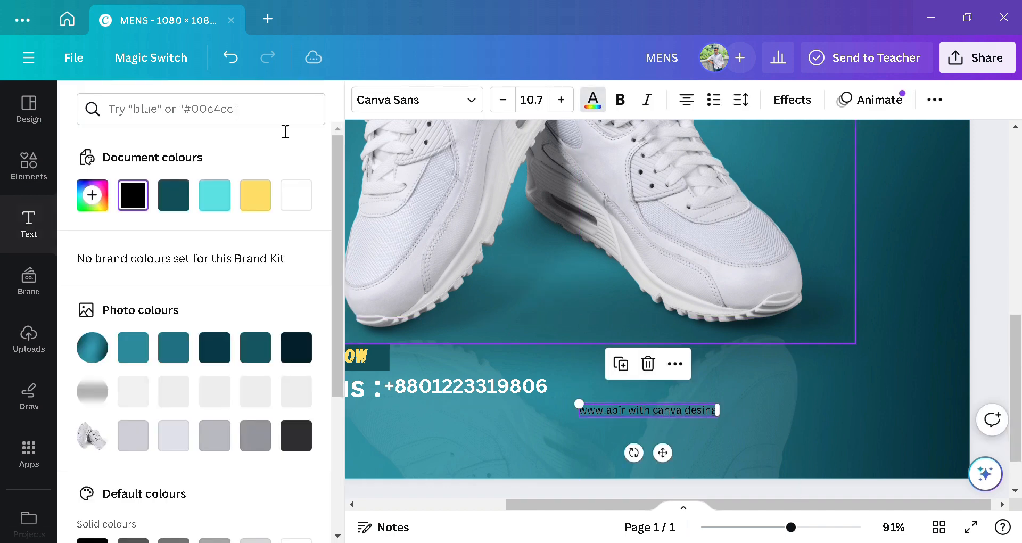
pyautogui.click(296, 196)
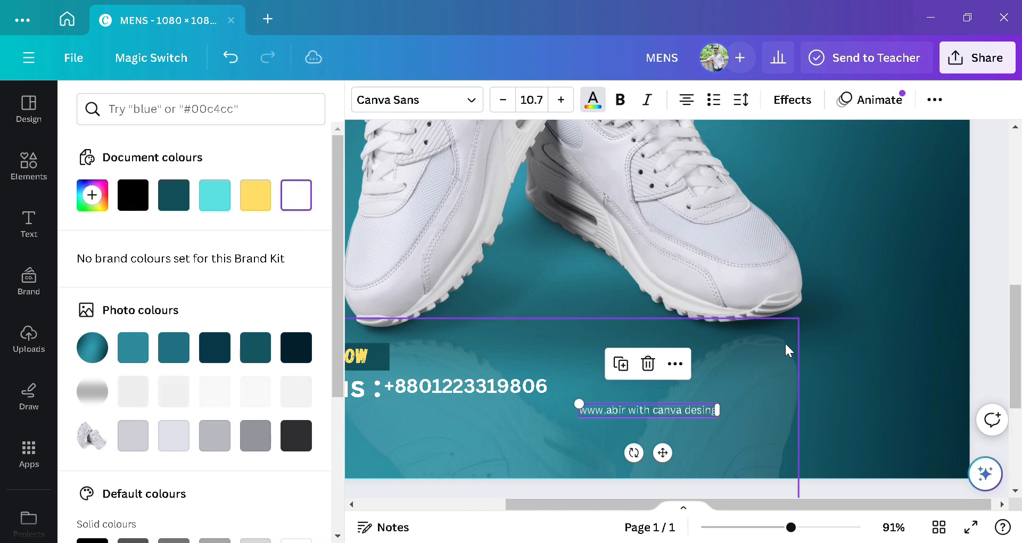
pyautogui.click(712, 428)
# Step: Append '.com' to the end of the website address
pyautogui.click(712, 412)
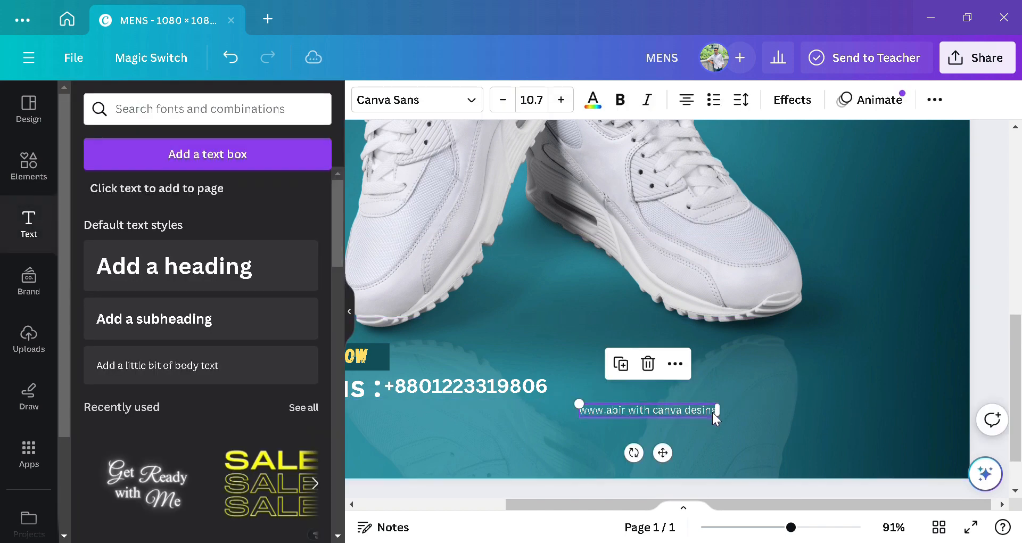
pyautogui.click(714, 410)
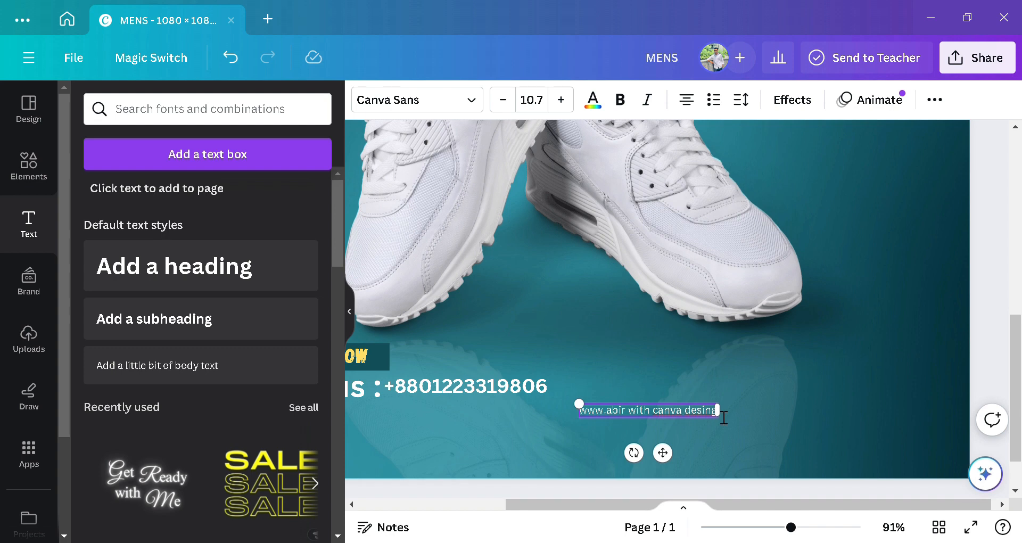
pyautogui.write('.com')
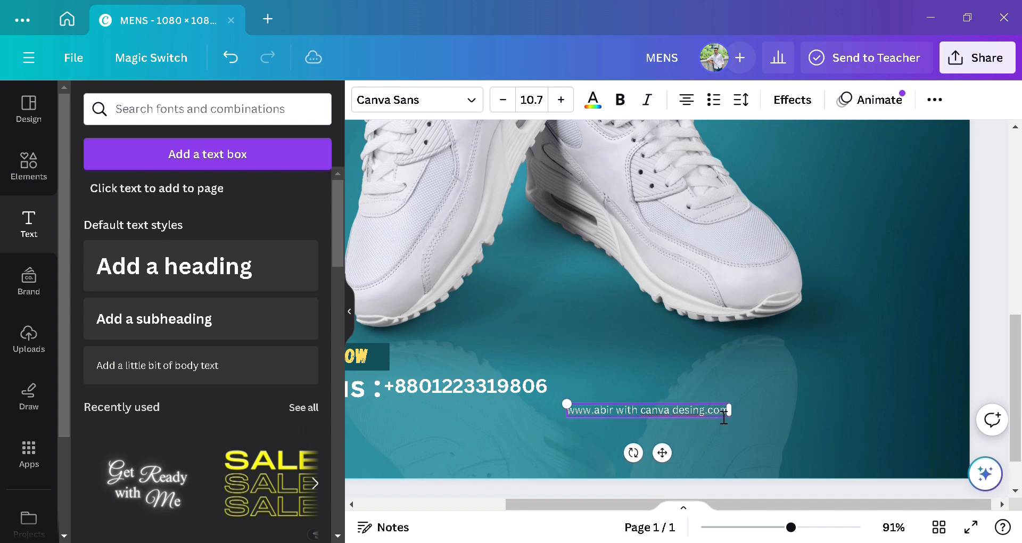
pyautogui.click(757, 410)
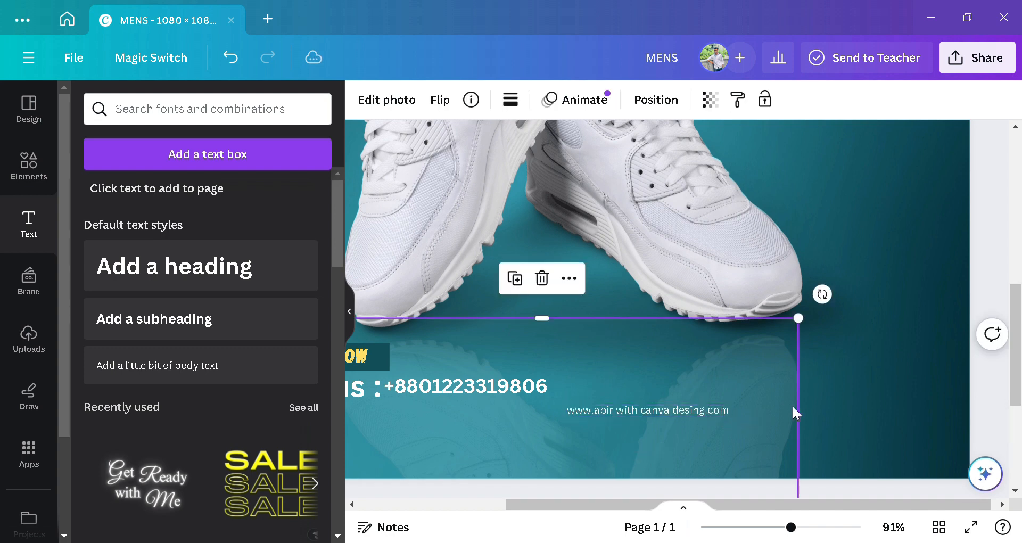
pyautogui.click(912, 404)
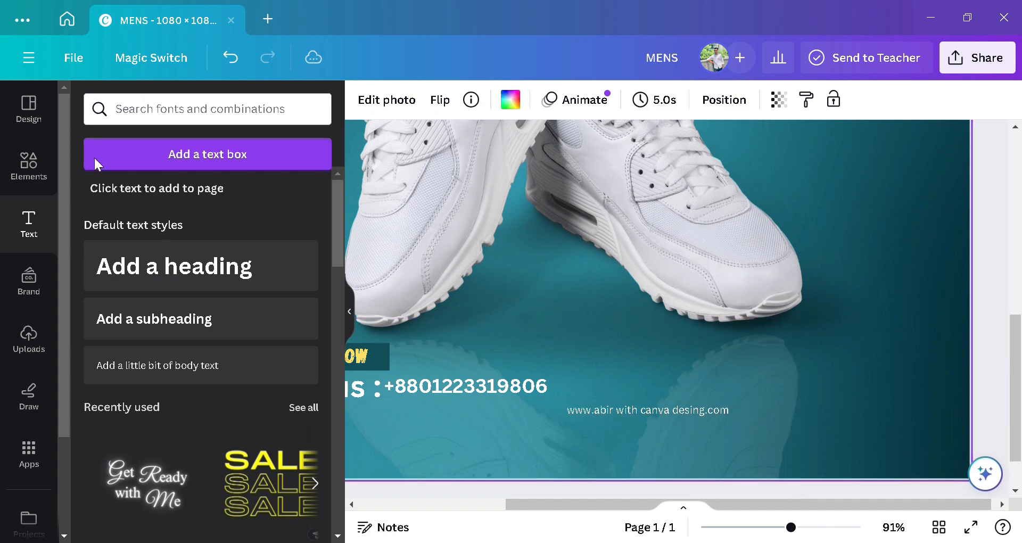
# Step: Add the circular Facebook logo from the recent 'Facebook logo' element search
pyautogui.click(155, 120)
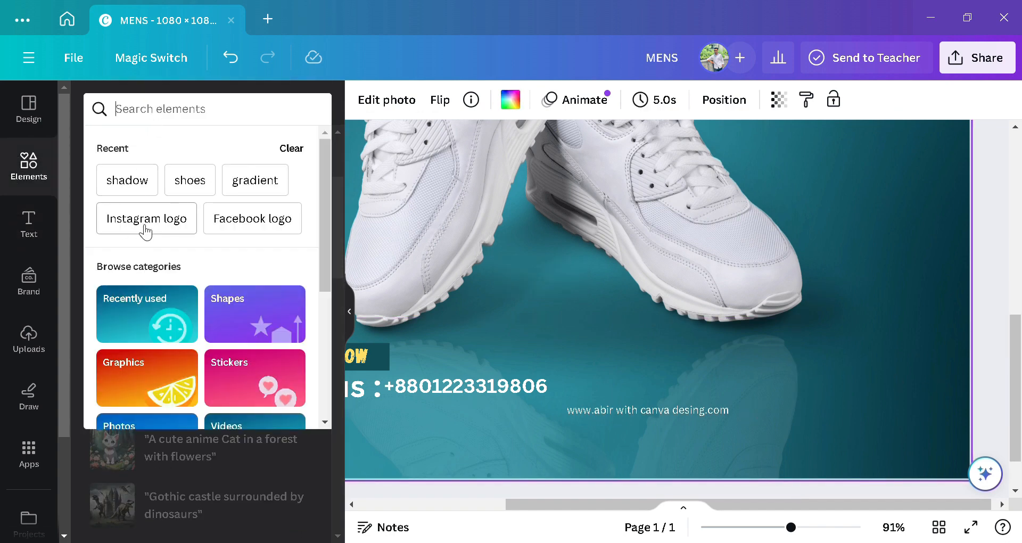
pyautogui.press('Escape')
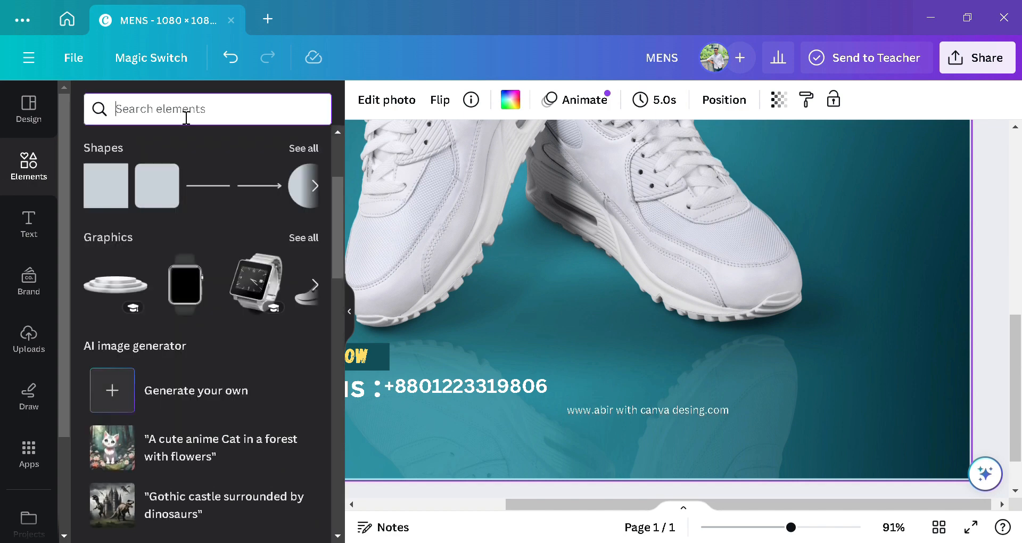
pyautogui.write('fa')
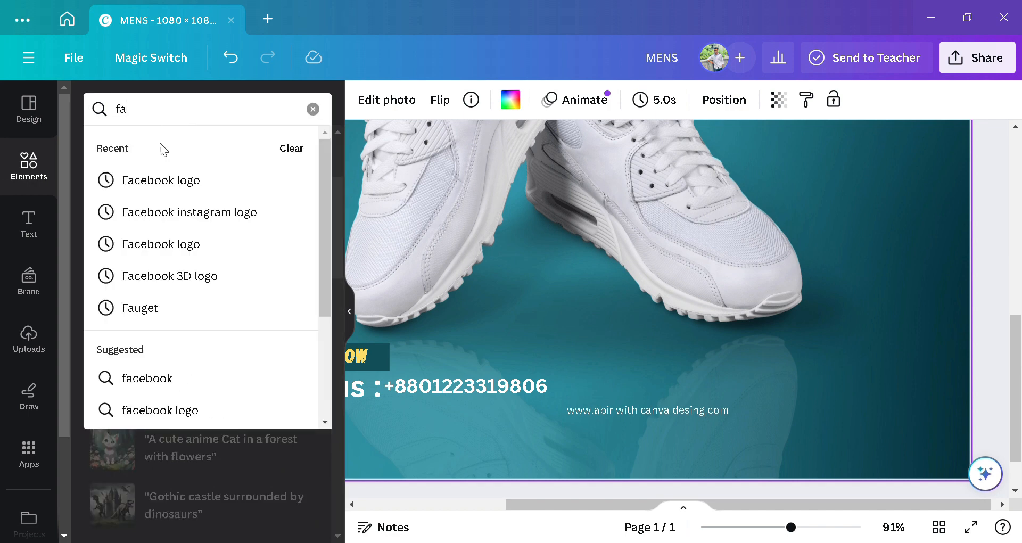
pyautogui.click(185, 179)
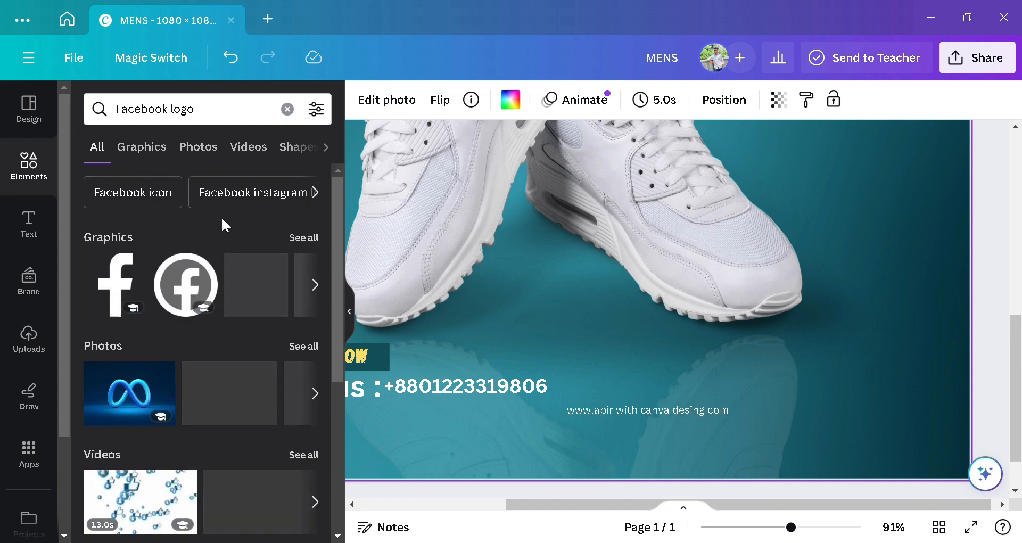
pyautogui.click(168, 296)
# Step: Shrink the Facebook logo beside the website address and recolour it white
pyautogui.moveTo(651, 183); pyautogui.dragTo(785, 355)
pyautogui.moveTo(878, 424); pyautogui.dragTo(826, 469)
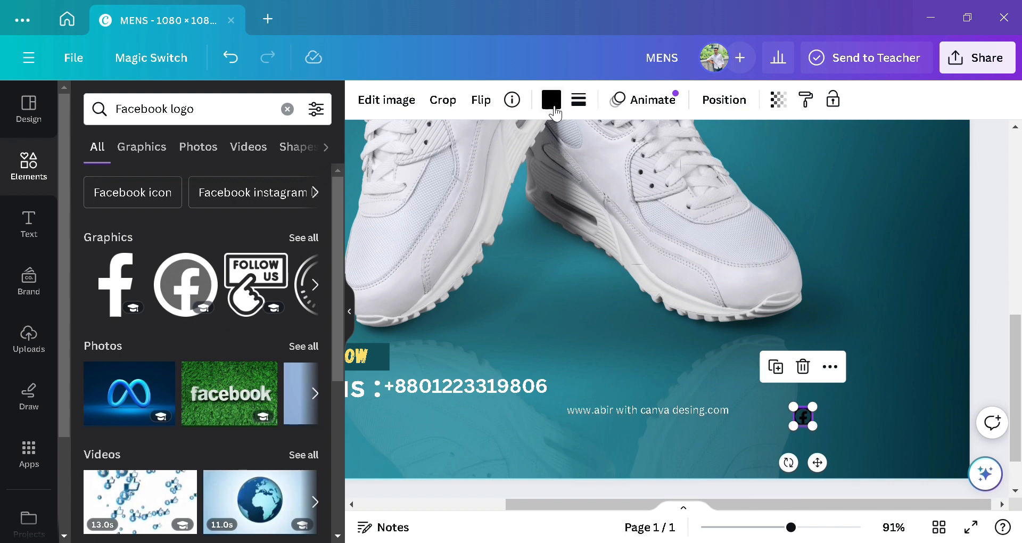
pyautogui.click(858, 408)
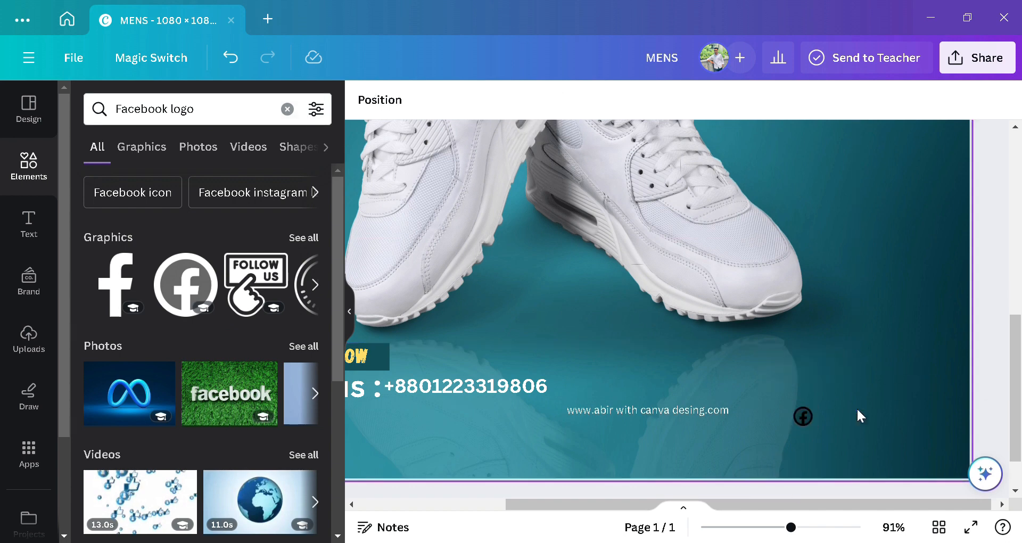
pyautogui.click(801, 415)
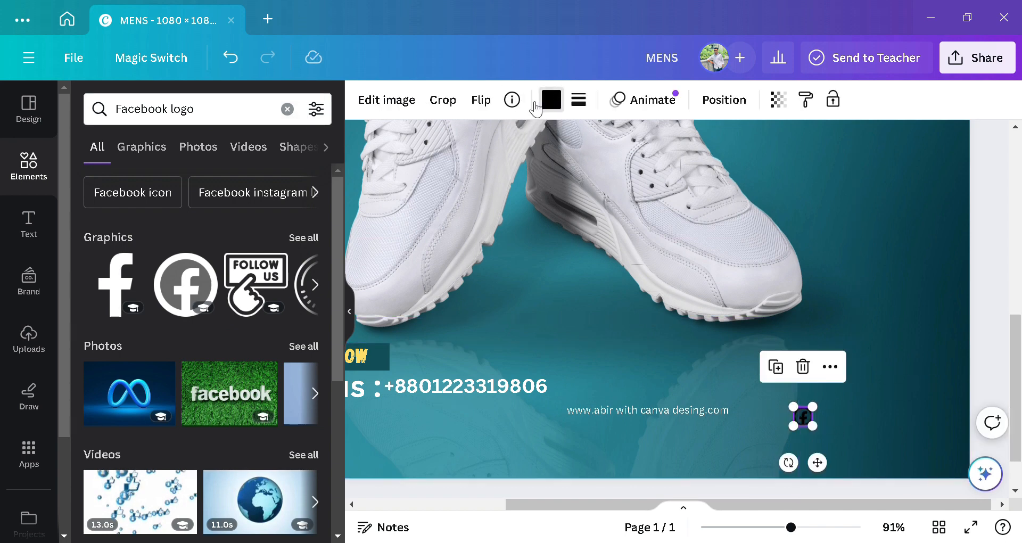
pyautogui.click(551, 99)
pyautogui.click(302, 200)
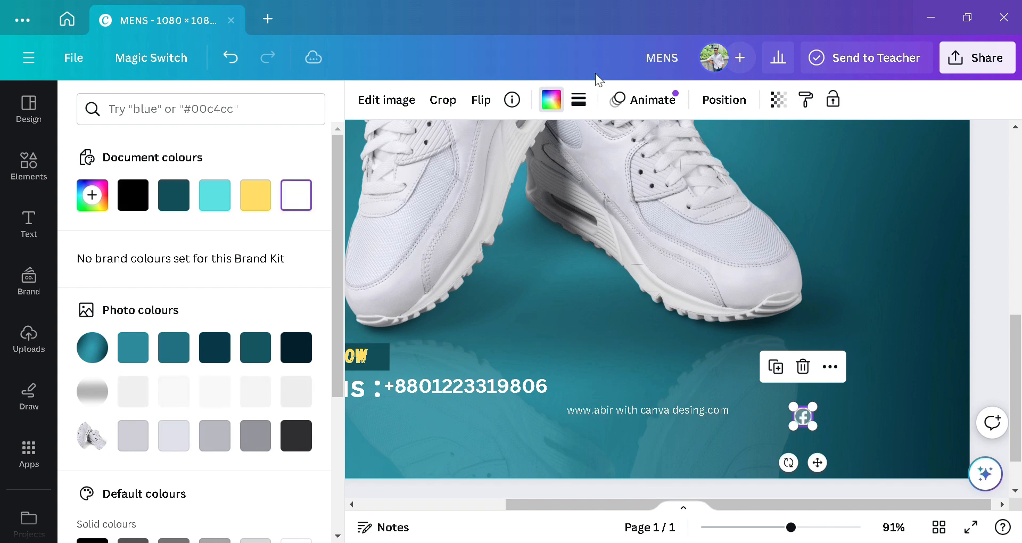
pyautogui.click(904, 401)
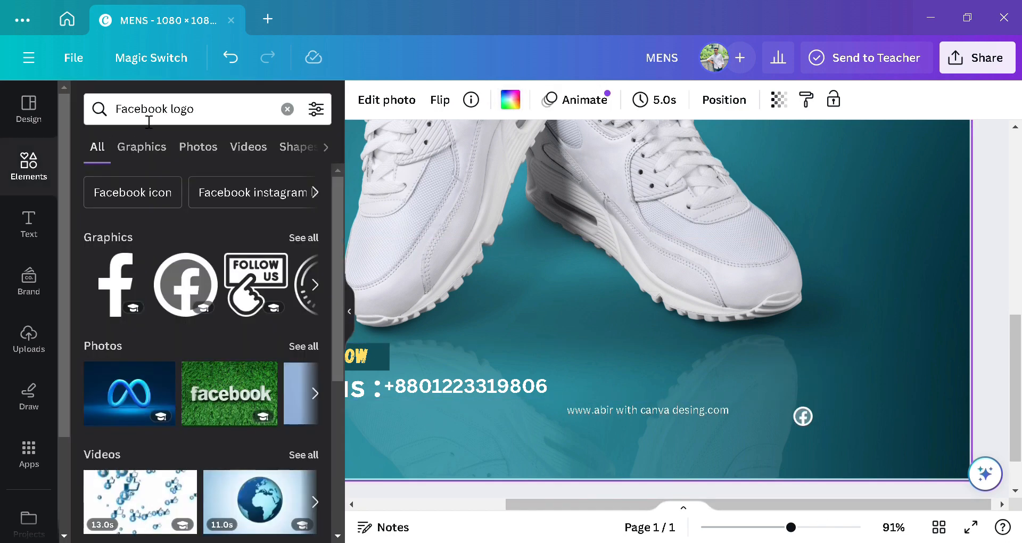
# Step: Search elements for 'Instagram logo' and add the black outline Instagram graphic
pyautogui.moveTo(191, 117); pyautogui.dragTo(107, 113)
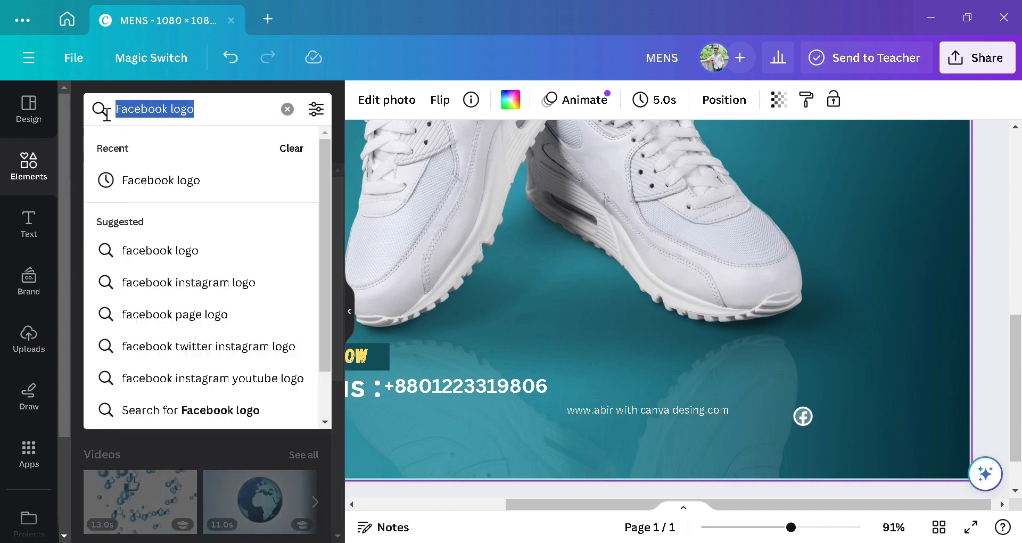
pyautogui.press('BackSpace')
pyautogui.write('im')
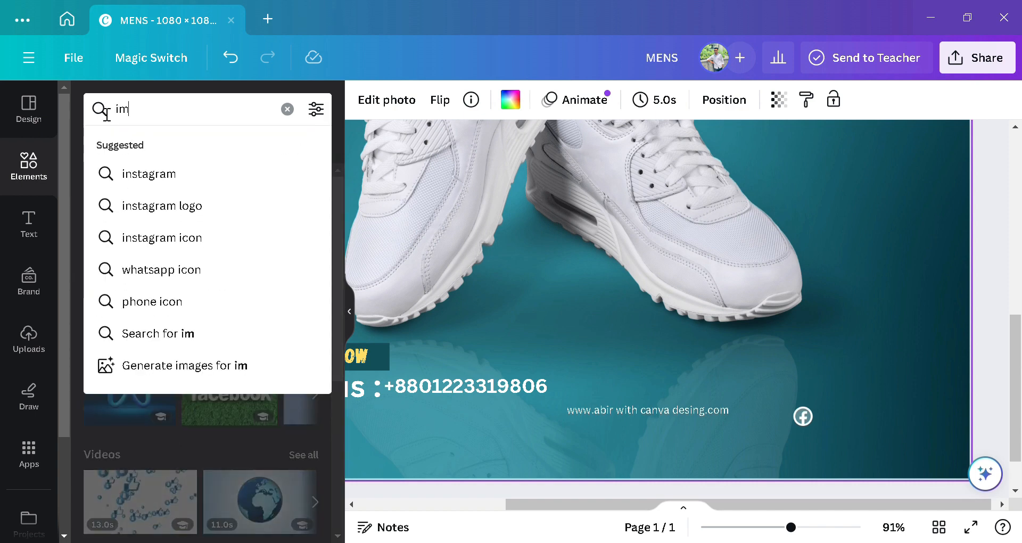
pyautogui.press('BackSpace')
pyautogui.write('n')
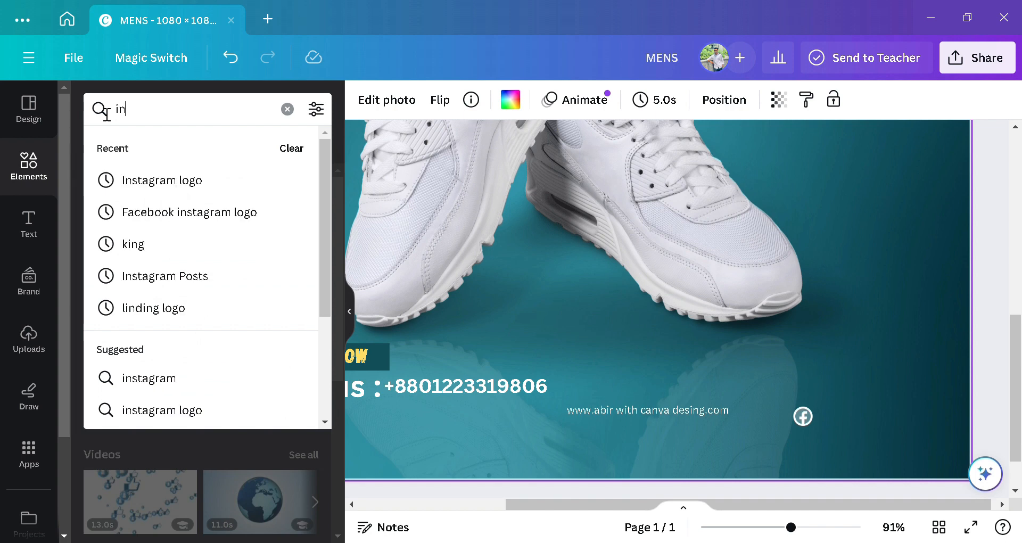
pyautogui.click(175, 181)
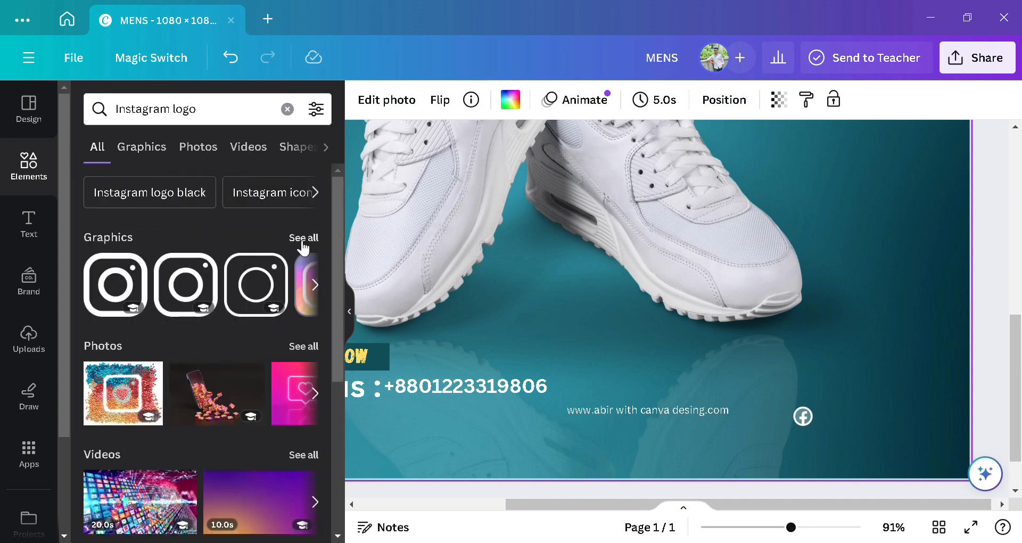
pyautogui.click(300, 239)
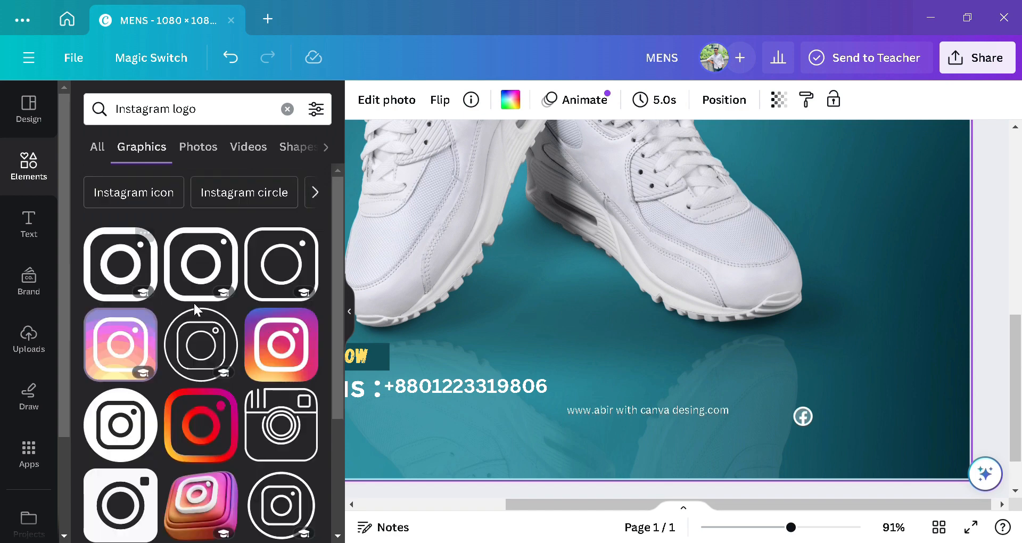
pyautogui.click(135, 272)
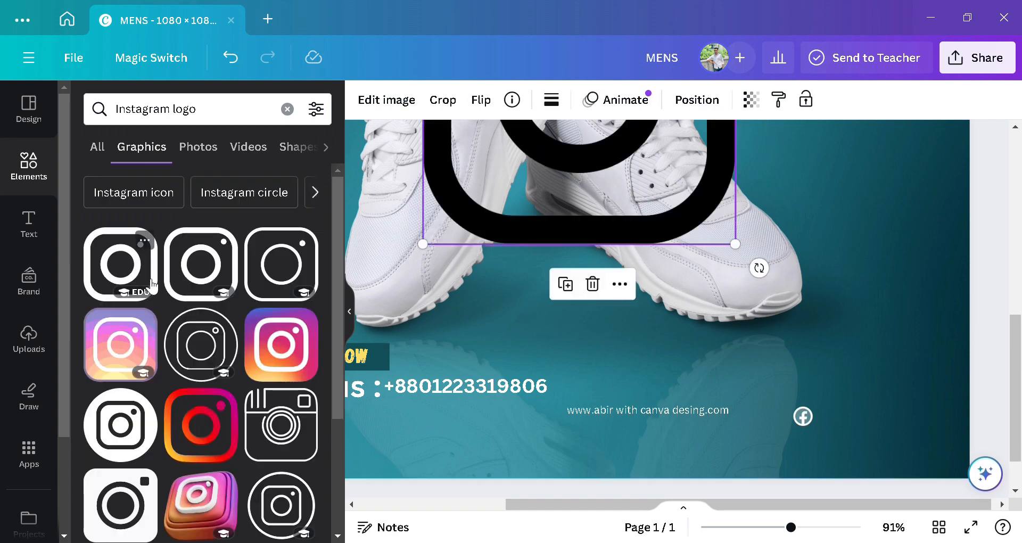
# Step: Shrink the Instagram logo, place it beside the Facebook icon, and make it white
pyautogui.moveTo(646, 176); pyautogui.dragTo(723, 358)
pyautogui.moveTo(815, 427); pyautogui.dragTo(850, 433)
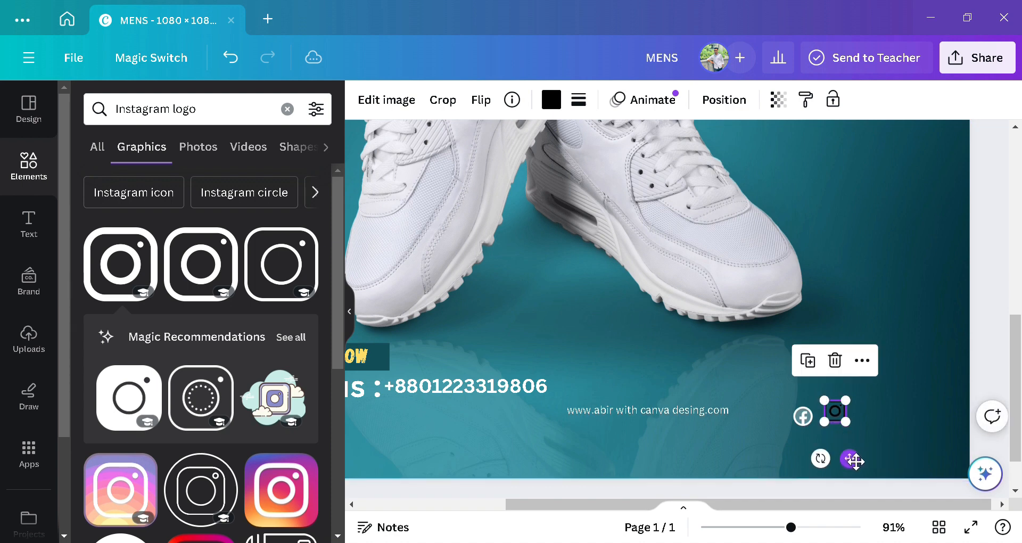
pyautogui.moveTo(859, 470); pyautogui.dragTo(859, 472)
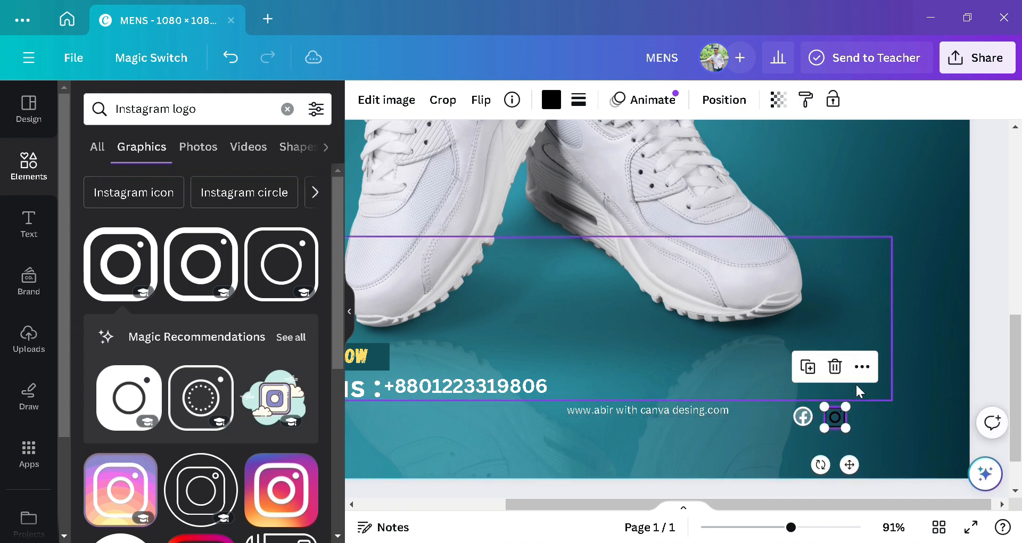
pyautogui.click(904, 386)
pyautogui.click(820, 415)
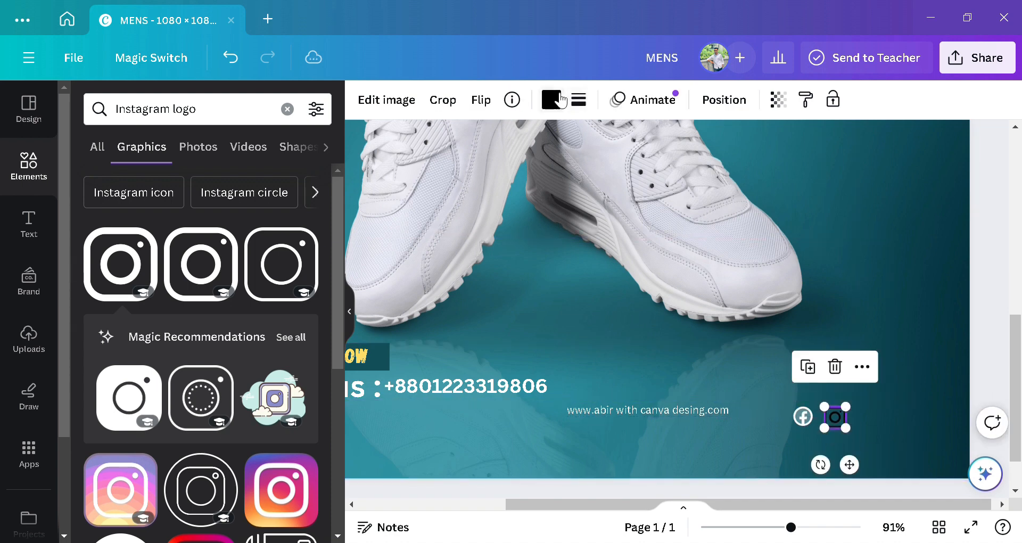
pyautogui.click(553, 100)
pyautogui.click(296, 195)
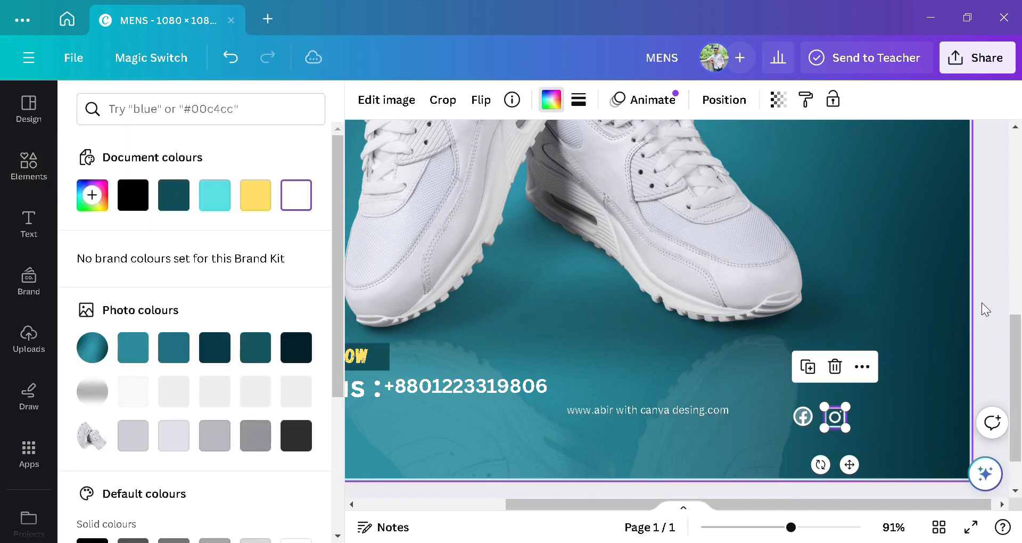
pyautogui.click(930, 308)
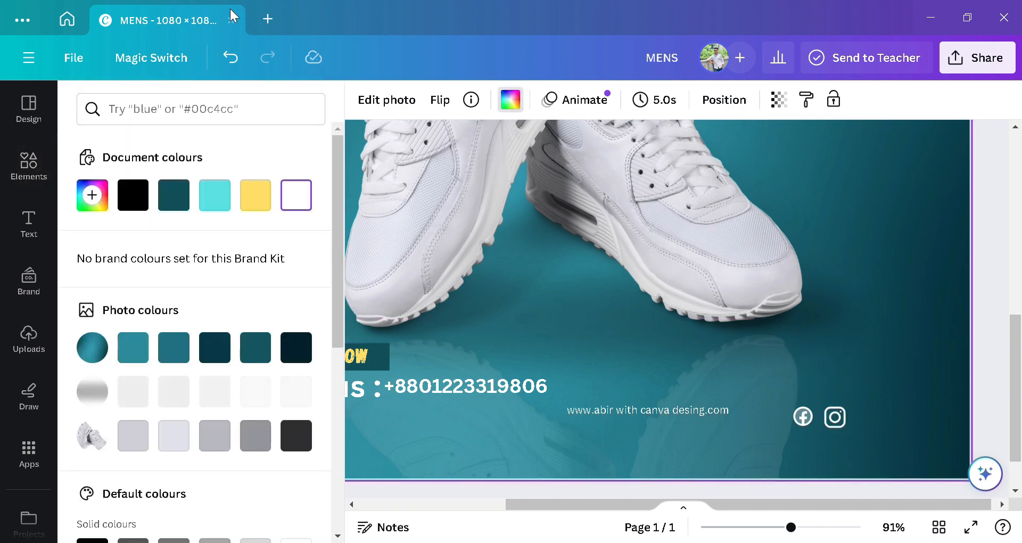
# Step: Add the red round YouTube logo from an element search and shrink it near the social icons
pyautogui.click(32, 172)
pyautogui.click(226, 114)
pyautogui.write('logo')
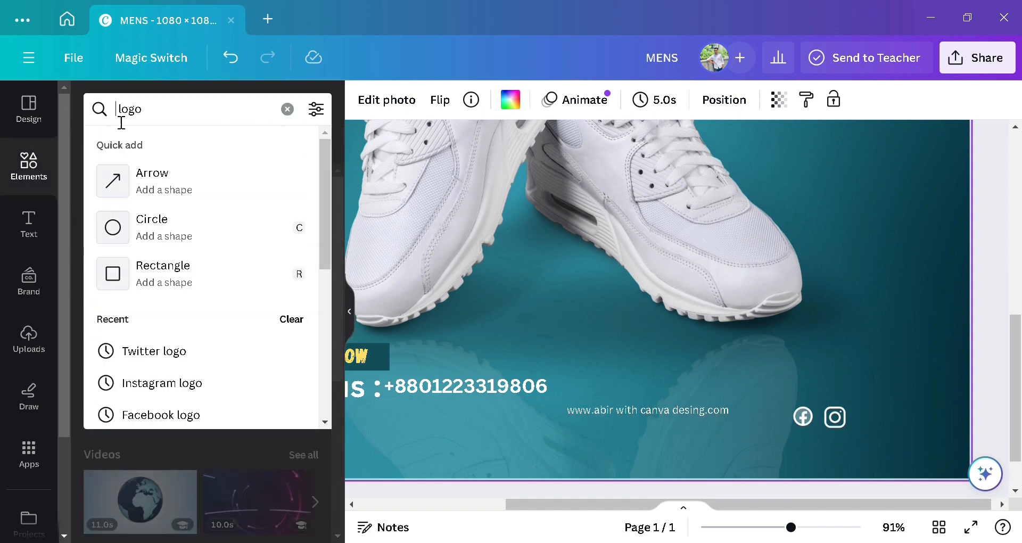
pyautogui.write('y o ')
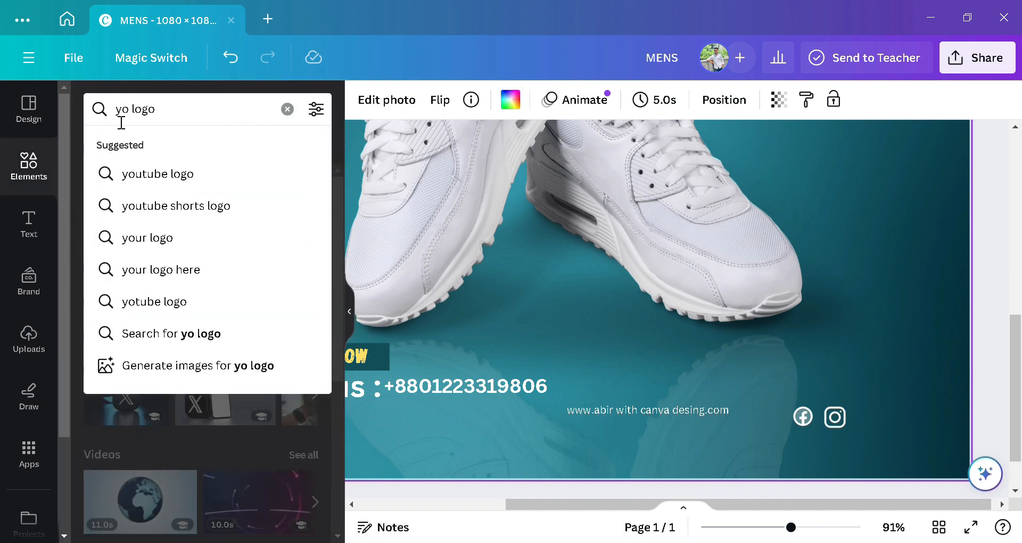
pyautogui.write('ut')
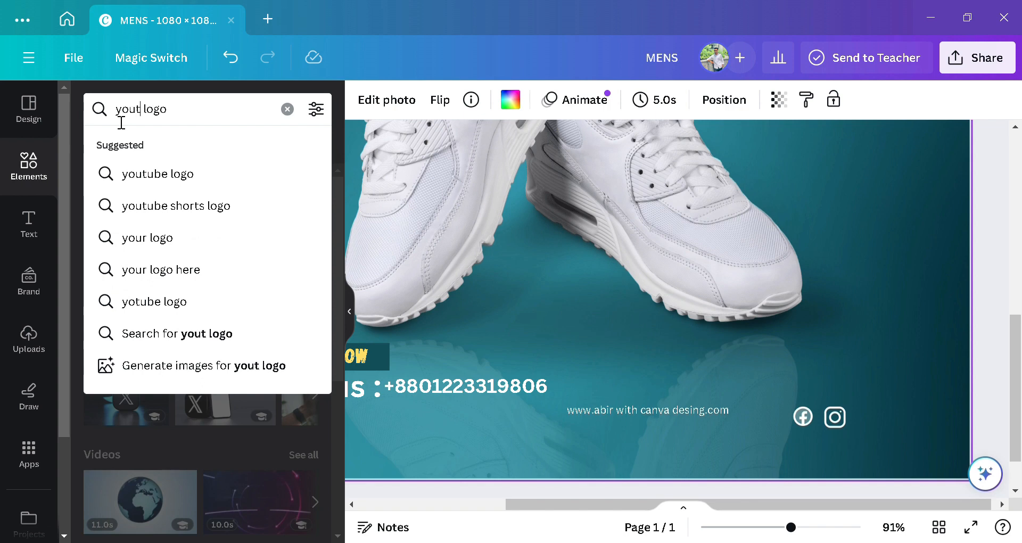
pyautogui.write('u')
pyautogui.click(171, 175)
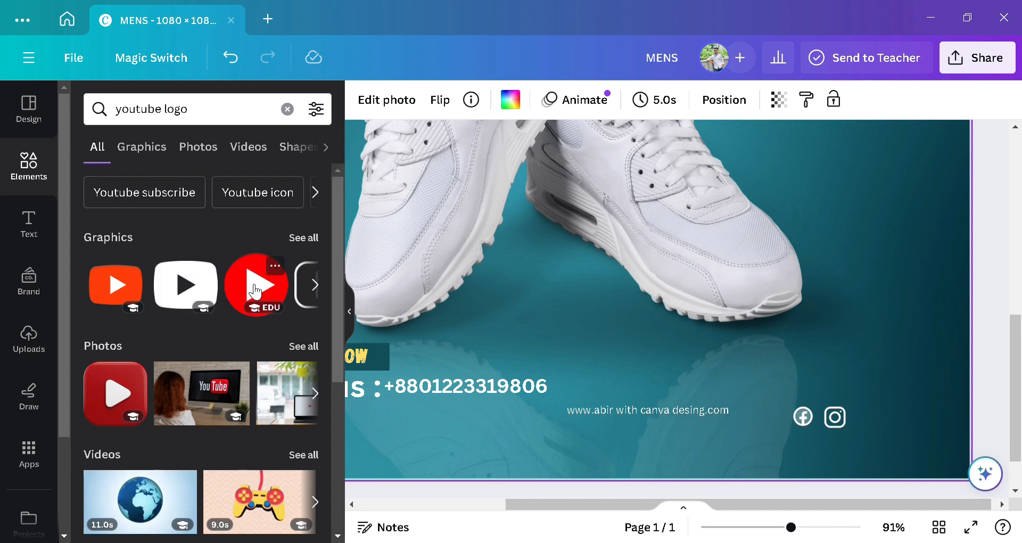
pyautogui.click(256, 291)
pyautogui.moveTo(695, 169); pyautogui.dragTo(827, 299)
pyautogui.moveTo(722, 301); pyautogui.dragTo(903, 391)
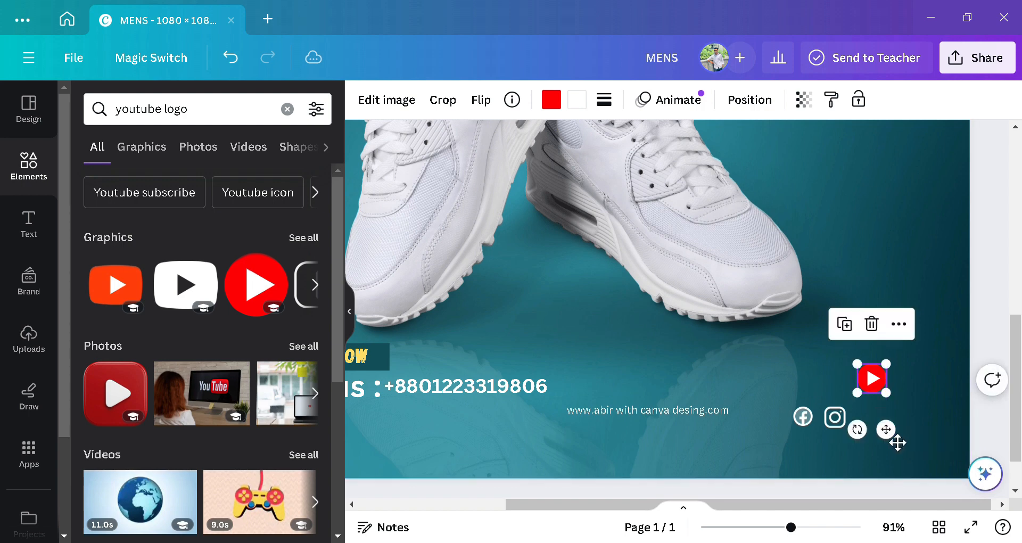
# Step: Zoom in and resize the YouTube logo to sit level, just right of the Instagram icon
pyautogui.moveTo(886, 430); pyautogui.dragTo(830, 469)
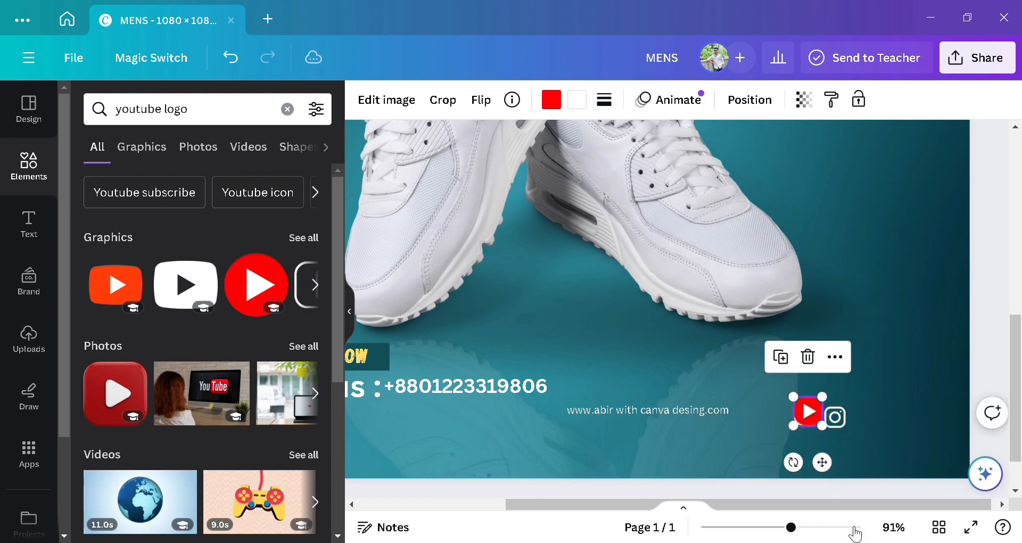
pyautogui.click(819, 527)
pyautogui.scroll(-4, 856, 484)
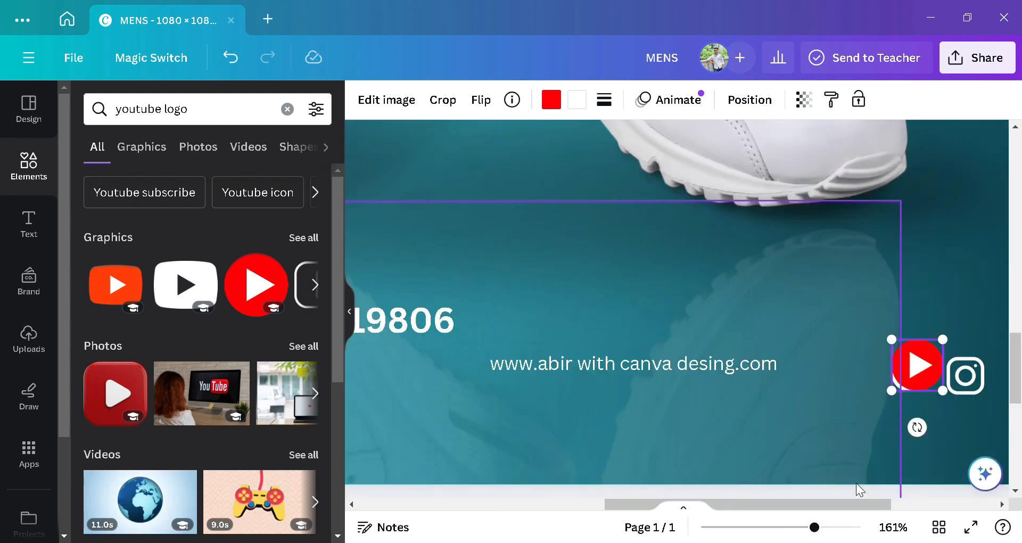
pyautogui.moveTo(831, 503); pyautogui.dragTo(903, 505)
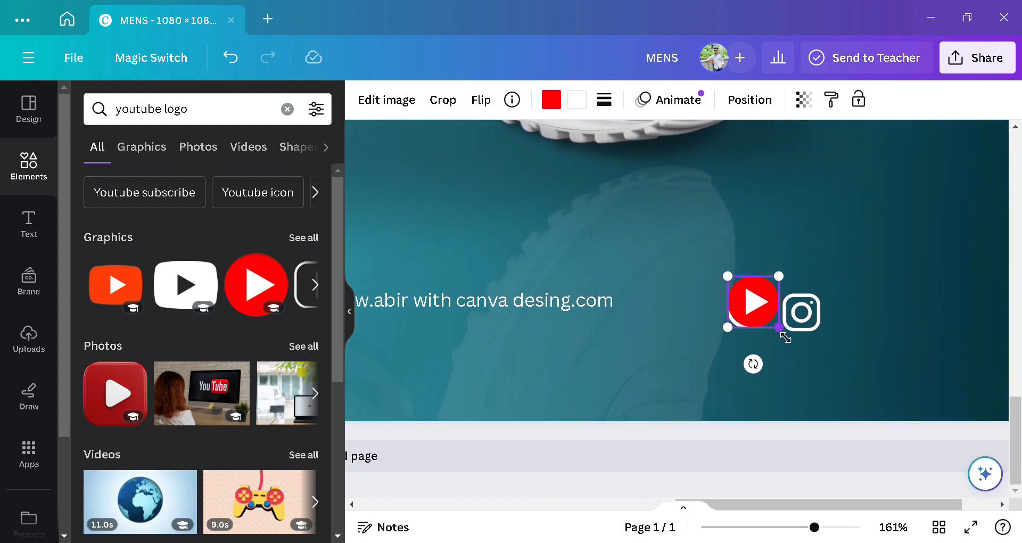
pyautogui.moveTo(786, 338); pyautogui.dragTo(769, 317)
pyautogui.moveTo(766, 359); pyautogui.dragTo(763, 383)
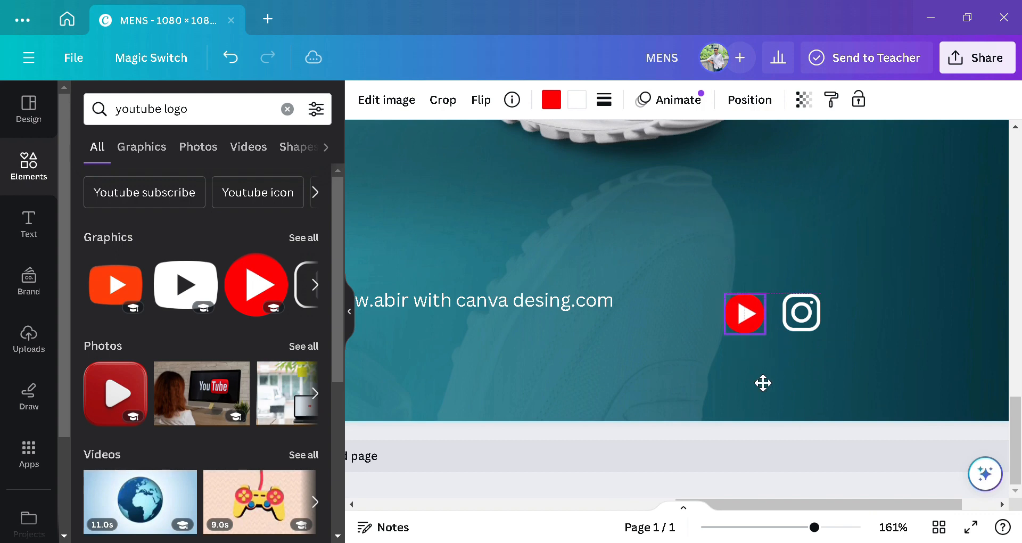
pyautogui.moveTo(768, 336); pyautogui.dragTo(762, 331)
pyautogui.moveTo(768, 384); pyautogui.dragTo(769, 378)
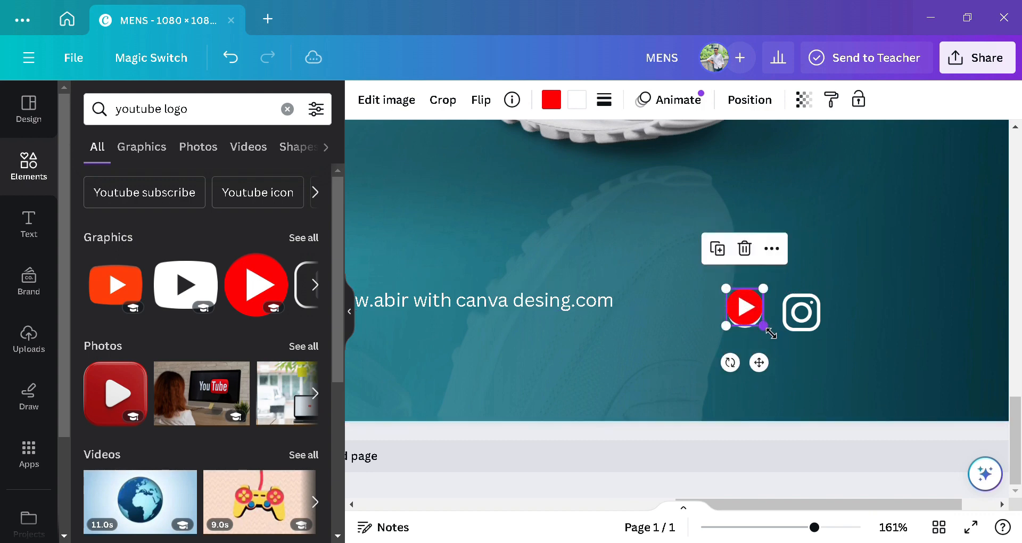
pyautogui.moveTo(768, 329); pyautogui.dragTo(768, 328)
pyautogui.moveTo(770, 374); pyautogui.dragTo(886, 380)
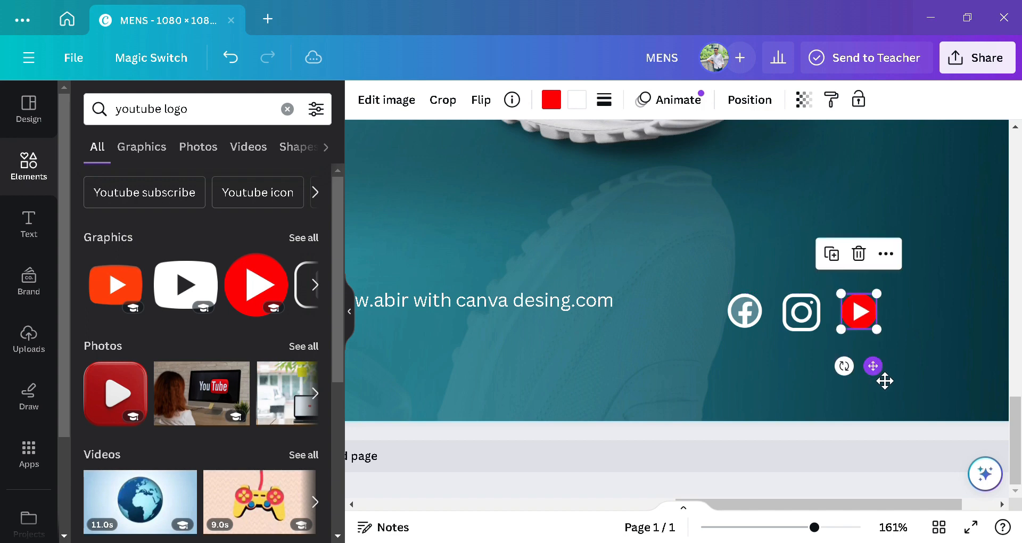
pyautogui.click(586, 100)
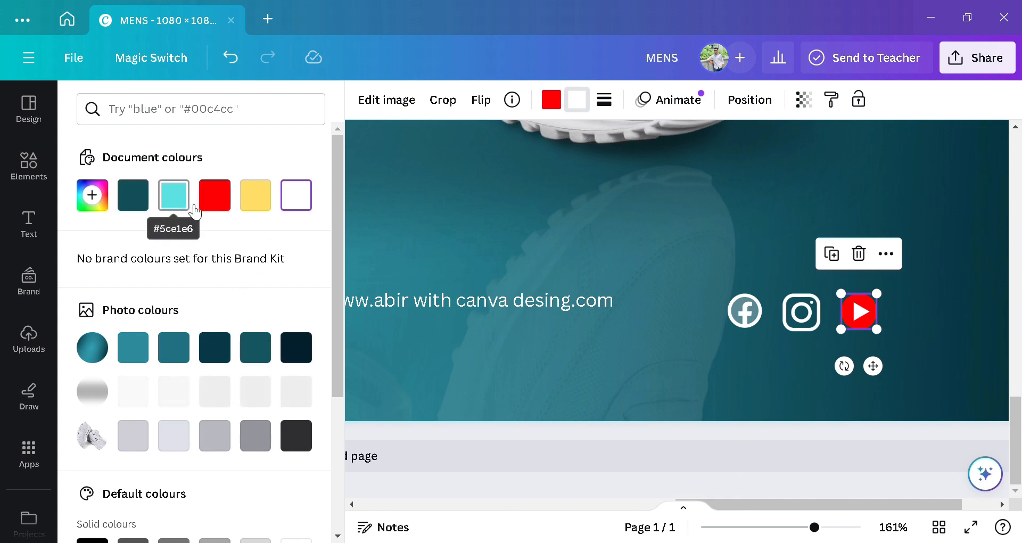
# Step: Recolour the YouTube icon white with its play triangle in the darkest photo colour
pyautogui.click(552, 100)
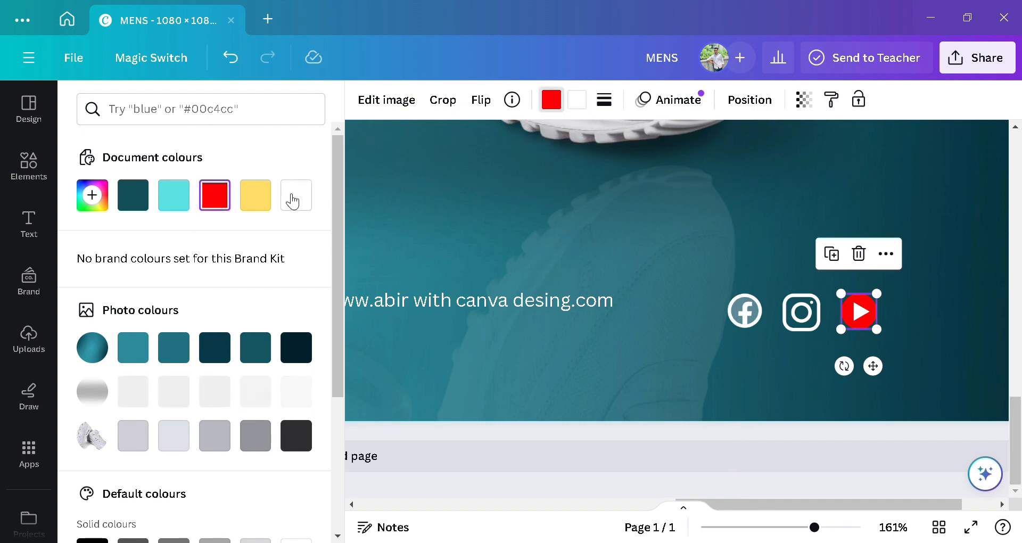
pyautogui.click(297, 196)
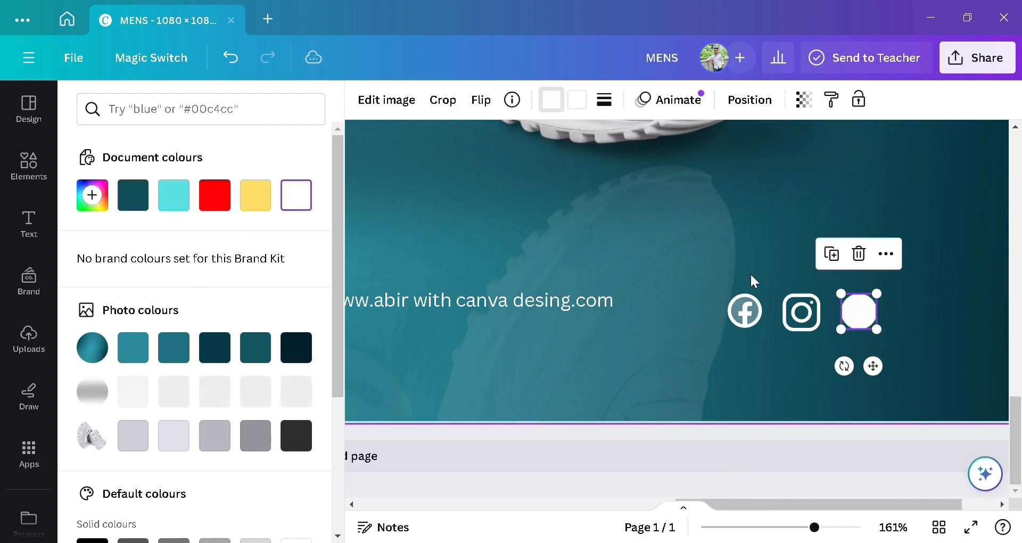
pyautogui.click(574, 101)
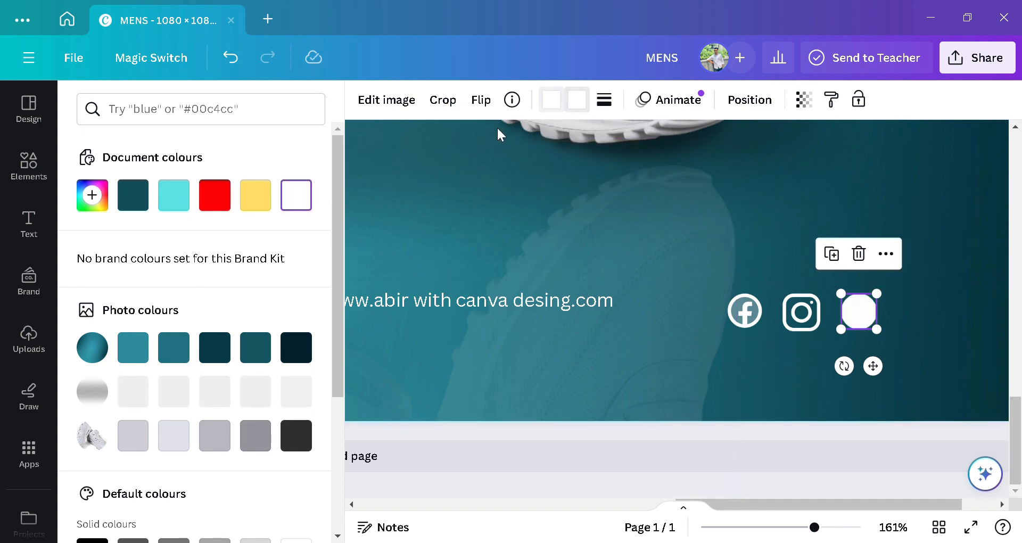
pyautogui.click(215, 211)
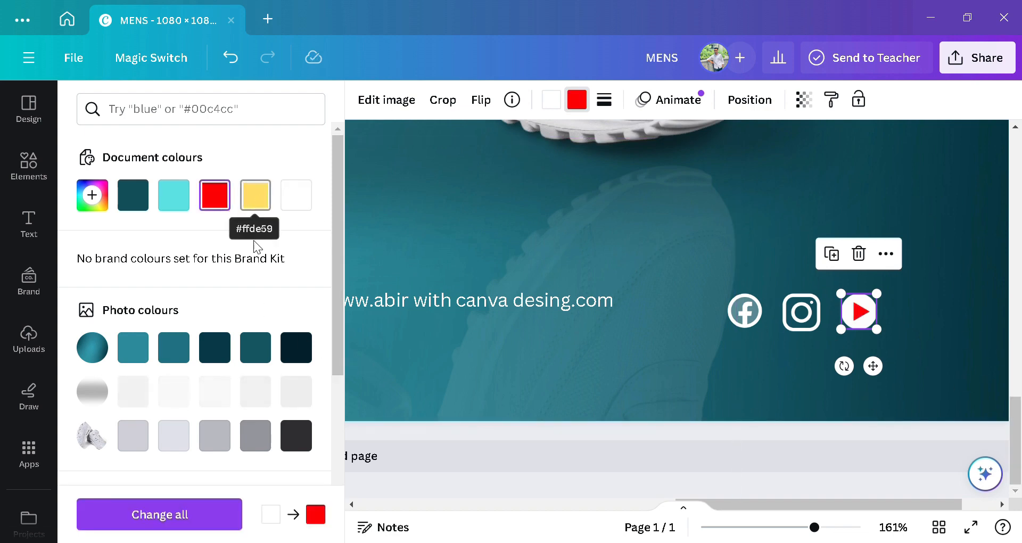
pyautogui.click(291, 349)
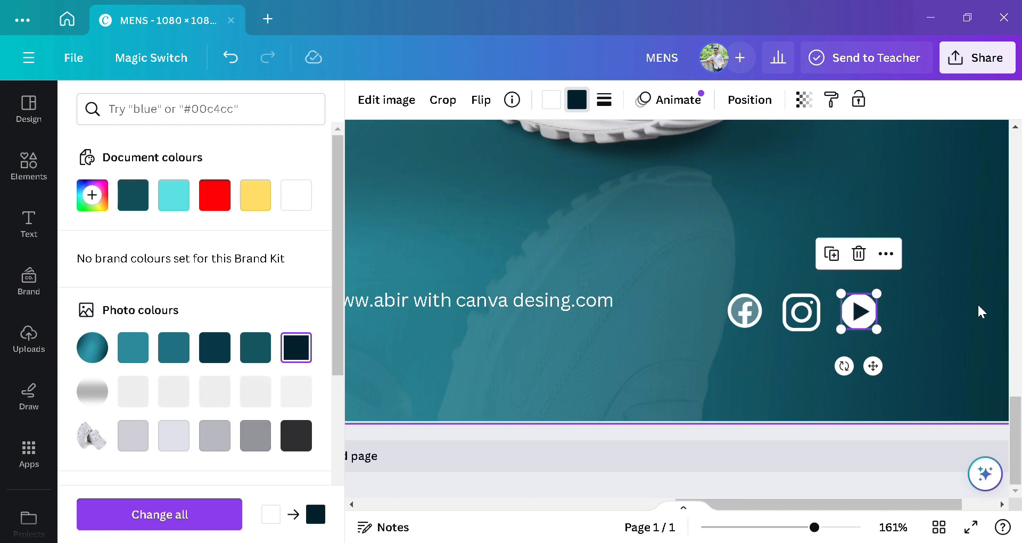
pyautogui.click(967, 343)
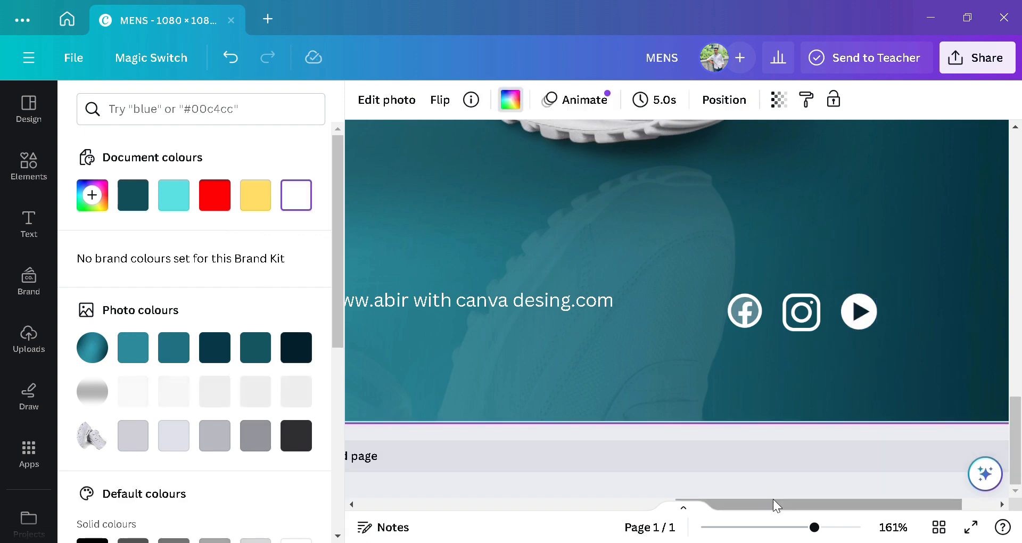
pyautogui.click(774, 528)
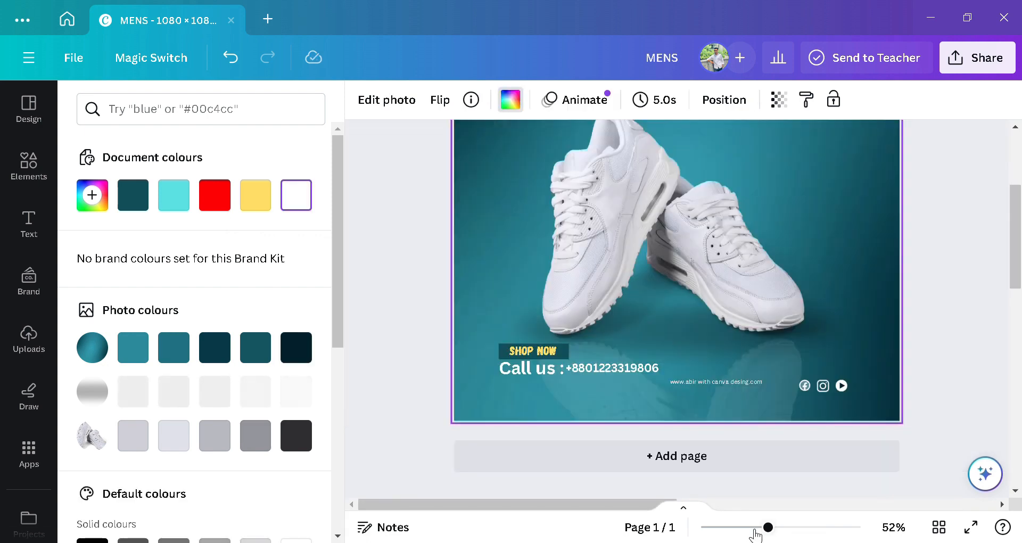
# Step: Add a subheading text box to the post
pyautogui.click(750, 528)
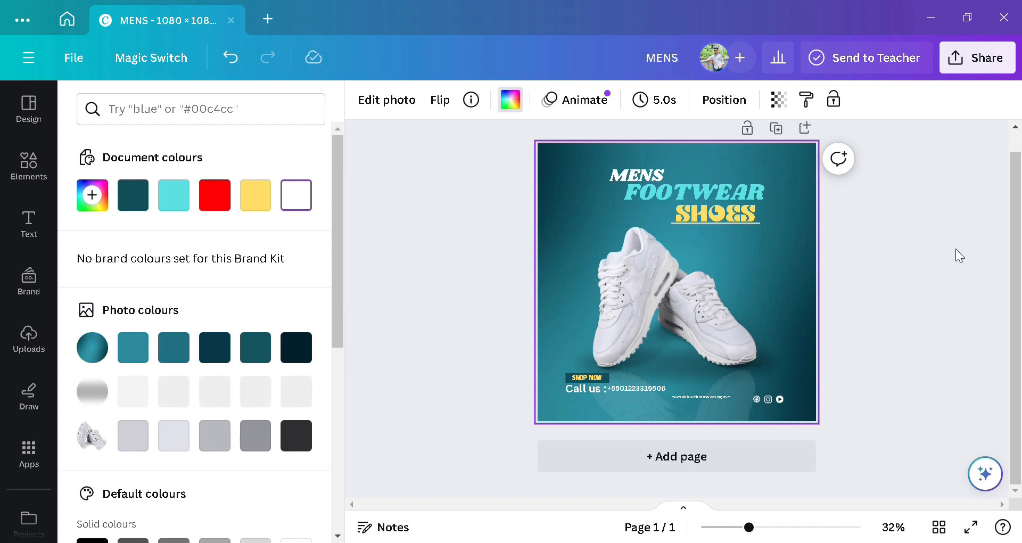
pyautogui.click(820, 391)
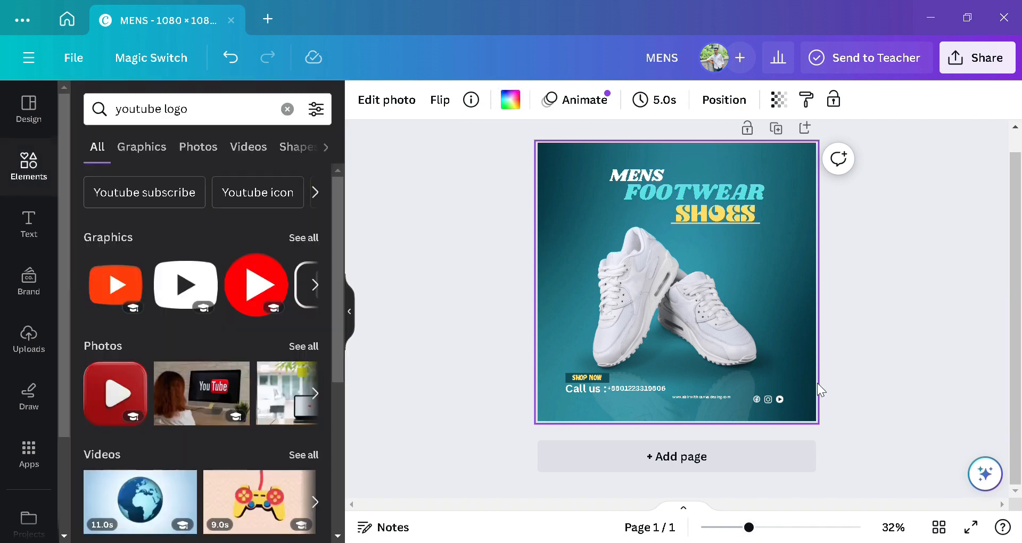
pyautogui.click(29, 222)
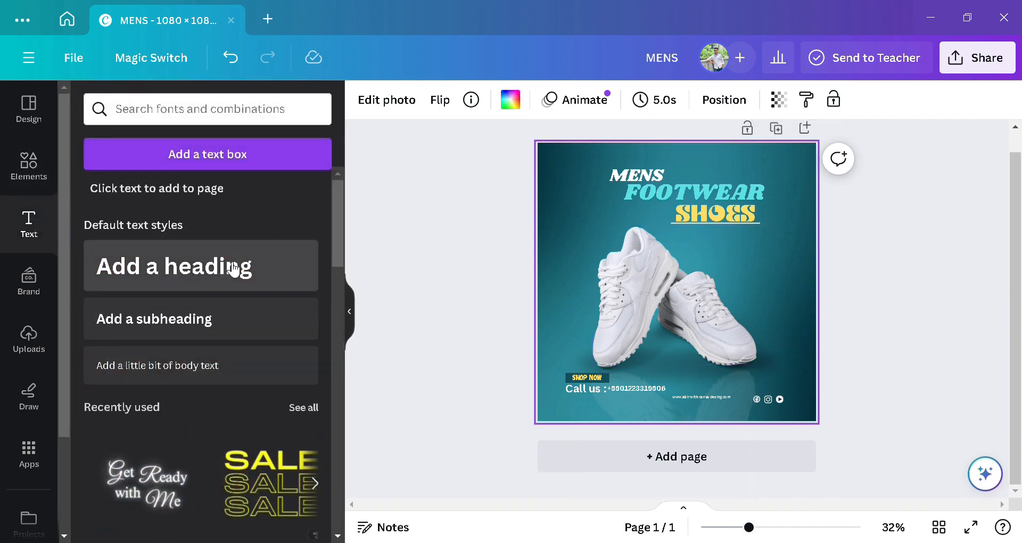
pyautogui.click(274, 320)
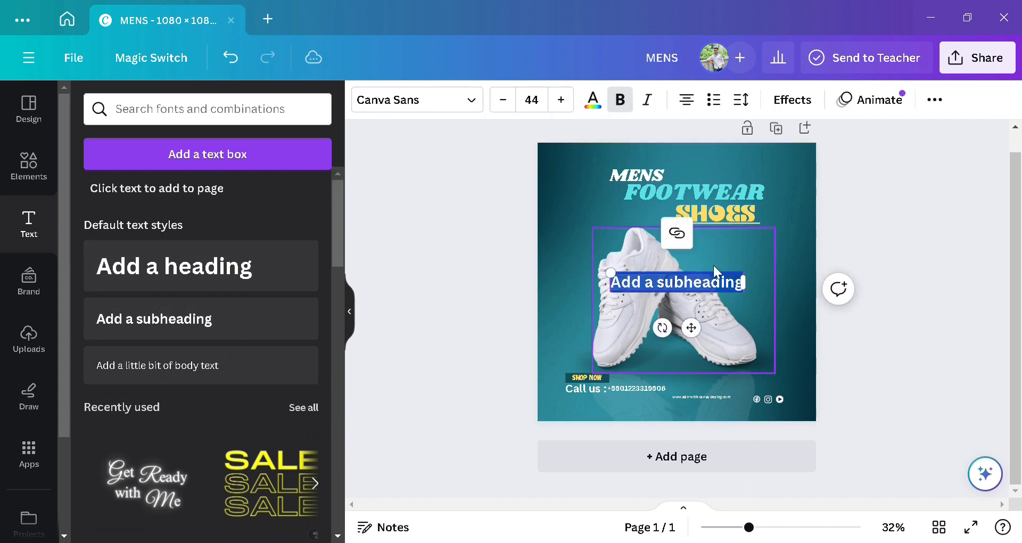
# Step: Replace the subheading placeholder text with 'LOGO NAME'
pyautogui.click(716, 293)
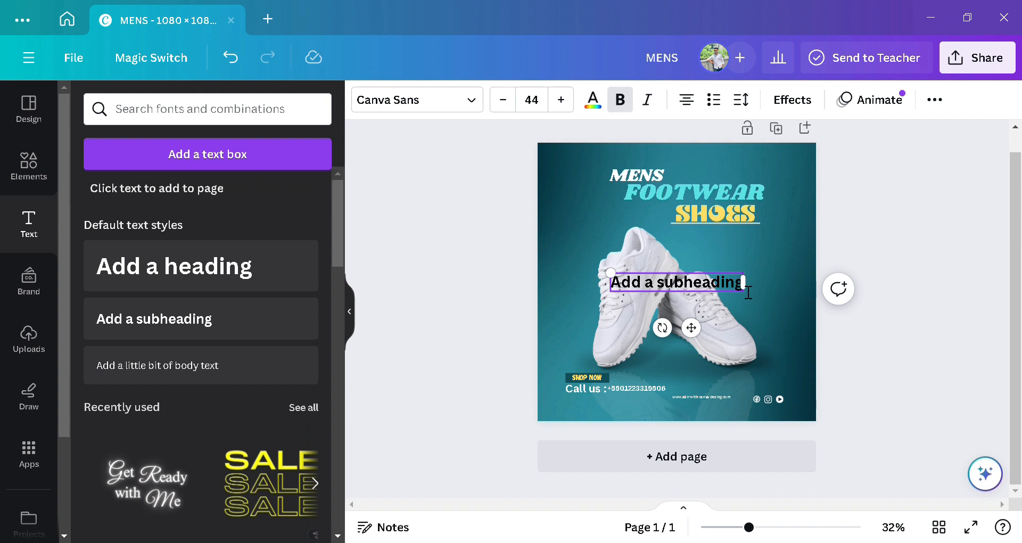
pyautogui.moveTo(747, 292); pyautogui.dragTo(622, 283)
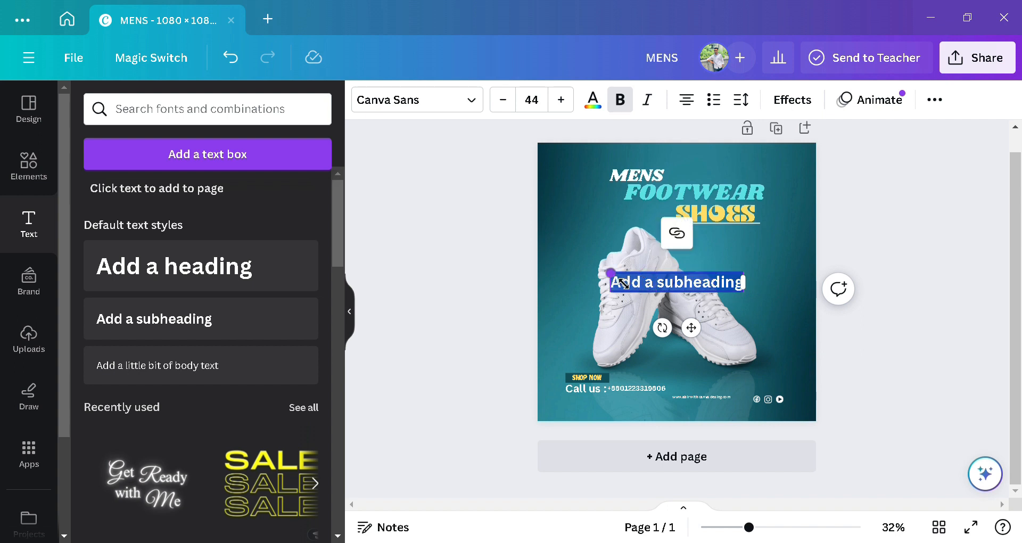
pyautogui.write('LoG')
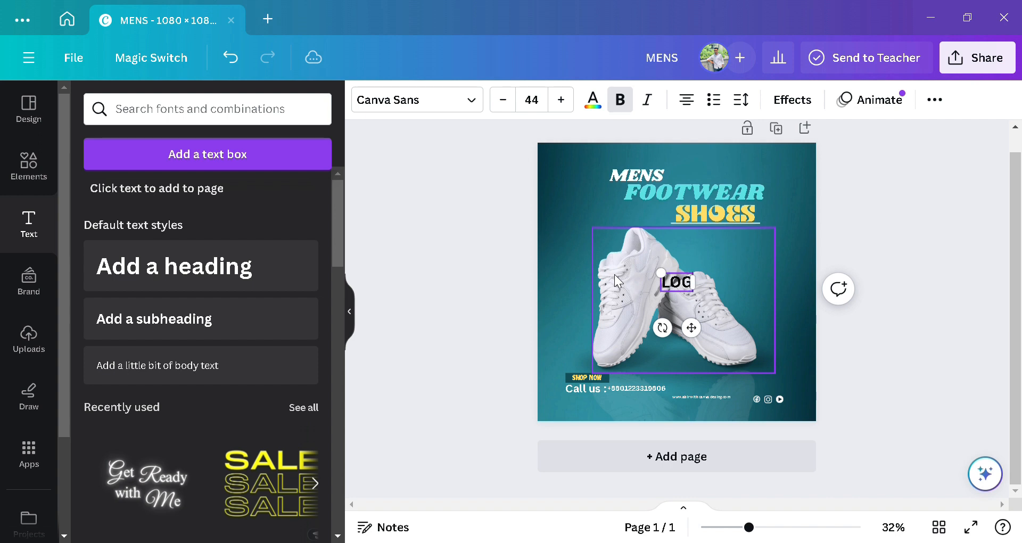
pyautogui.write('O NA,E')
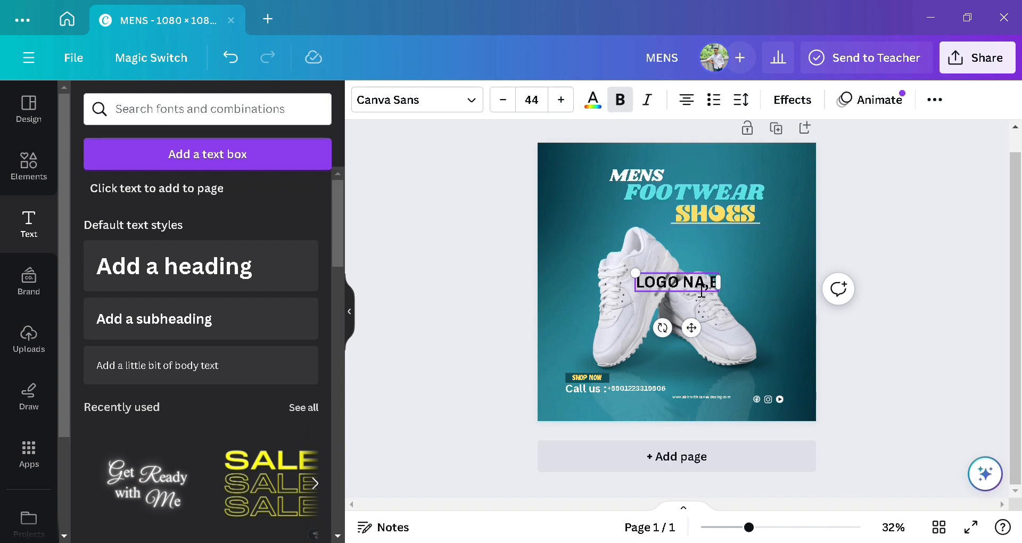
pyautogui.press('BackSpace')
pyautogui.press('BackSpace')
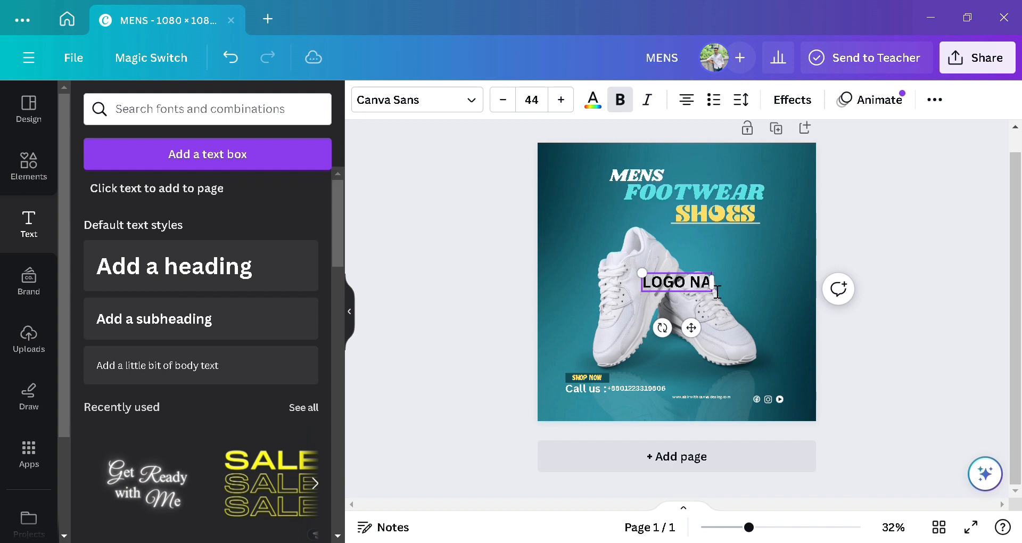
pyautogui.write('ME')
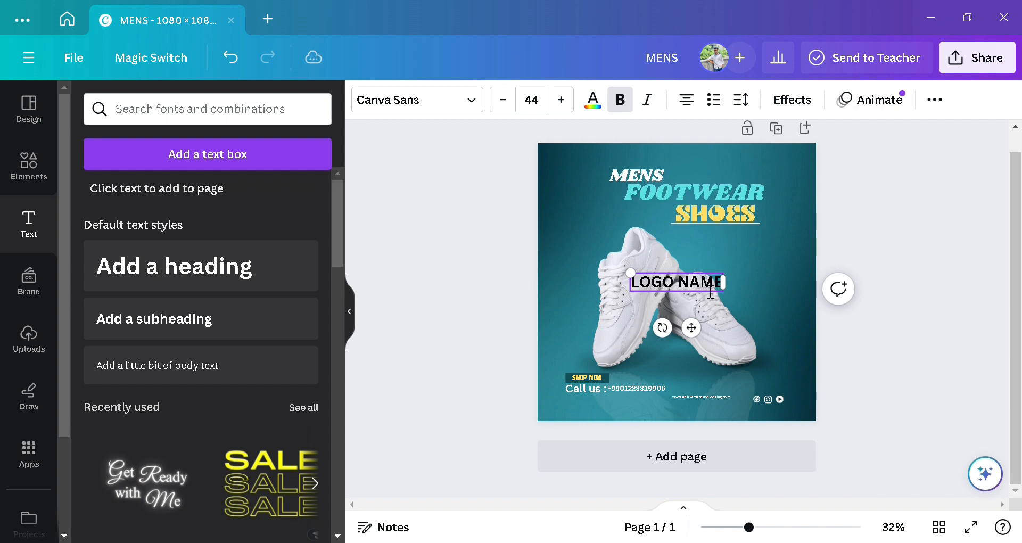
pyautogui.click(784, 279)
# Step: Shrink the LOGO NAME text and move it to the post's top-right corner
pyautogui.click(639, 277)
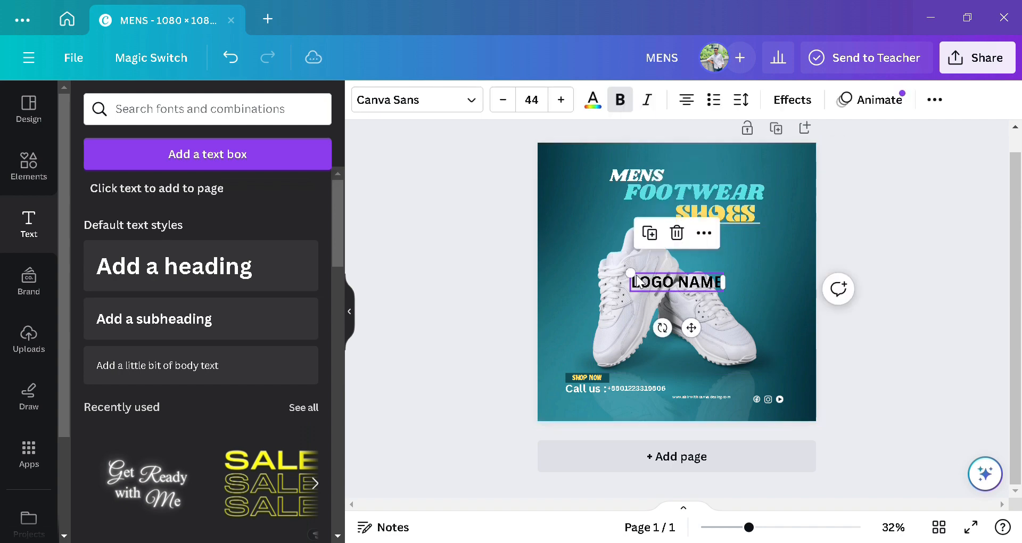
pyautogui.moveTo(641, 281); pyautogui.dragTo(684, 284)
pyautogui.moveTo(719, 334); pyautogui.dragTo(802, 207)
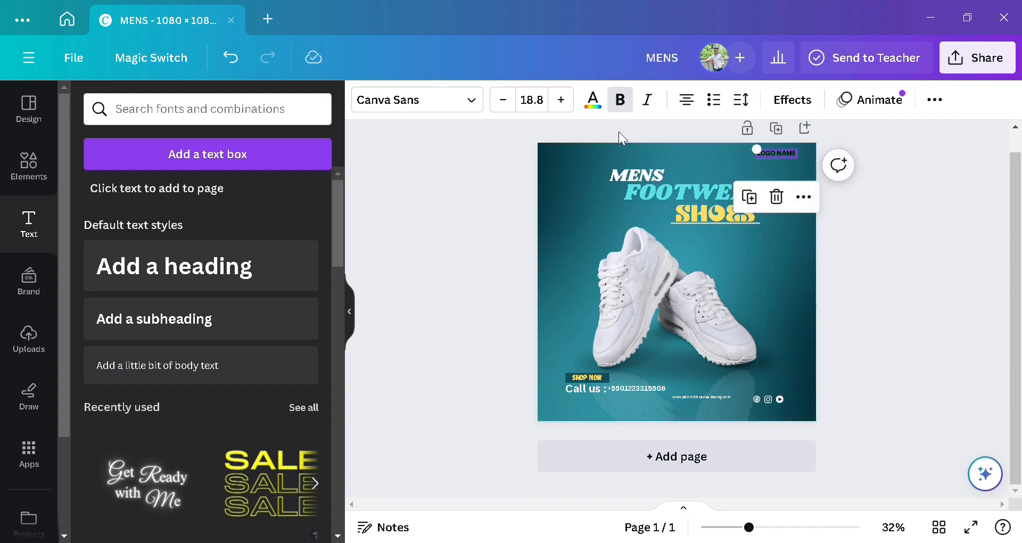
# Step: Recolour the top-right LOGO NAME text from black to white
pyautogui.click(600, 108)
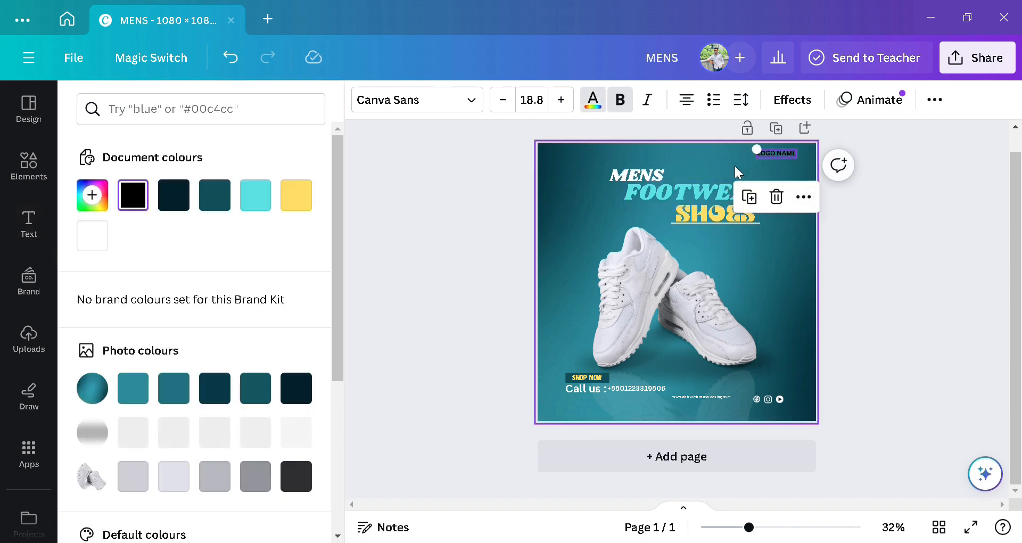
pyautogui.click(758, 153)
pyautogui.click(758, 152)
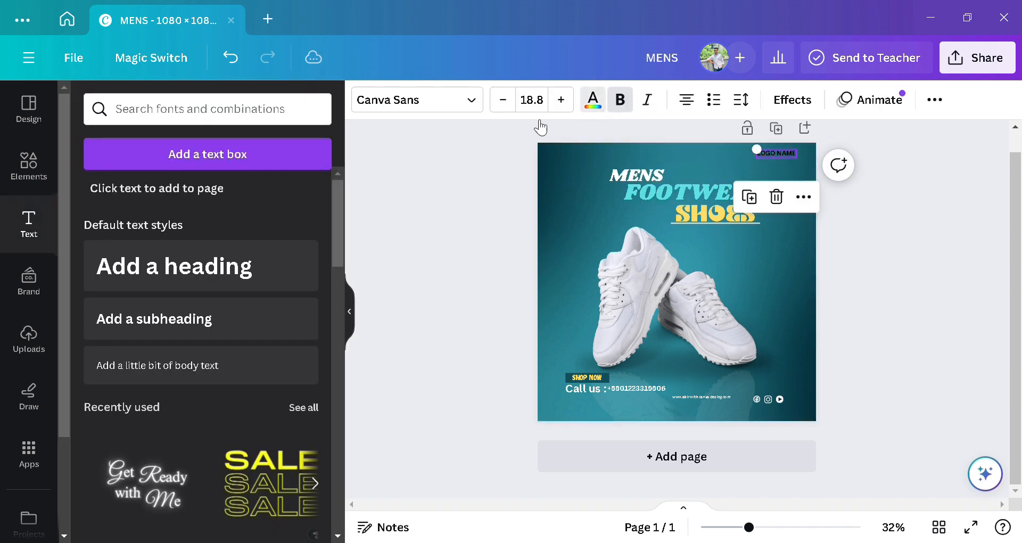
pyautogui.click(592, 100)
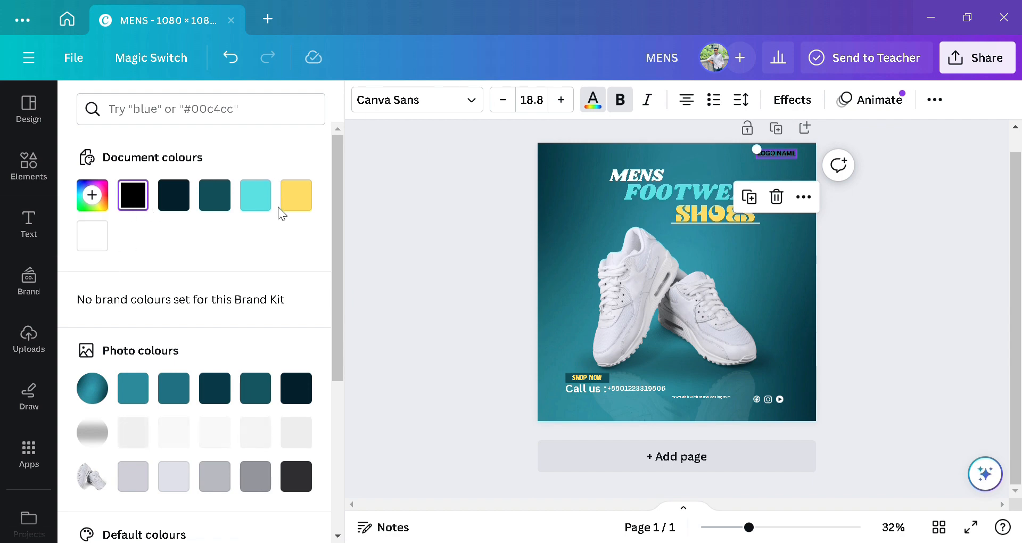
pyautogui.click(294, 205)
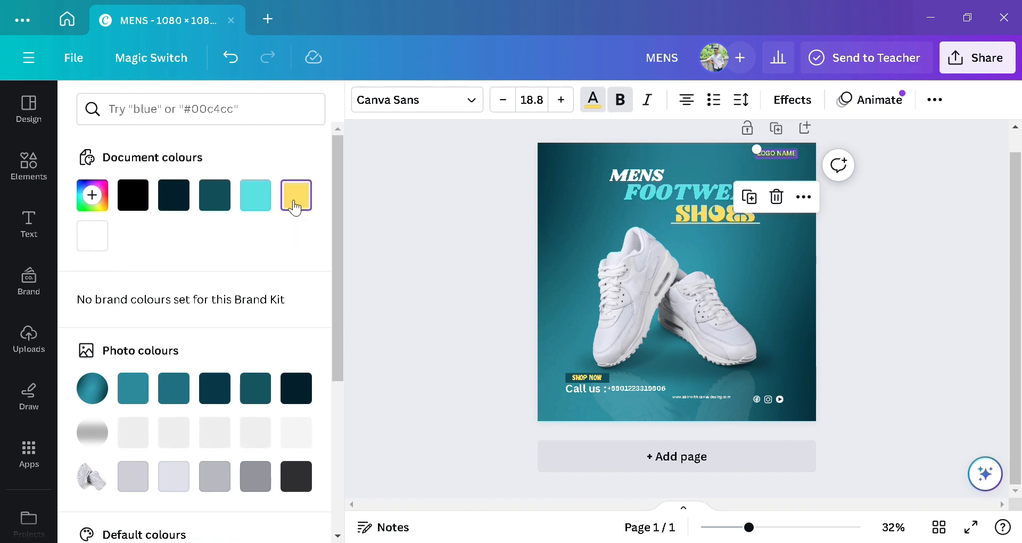
pyautogui.click(92, 237)
pyautogui.press('Escape')
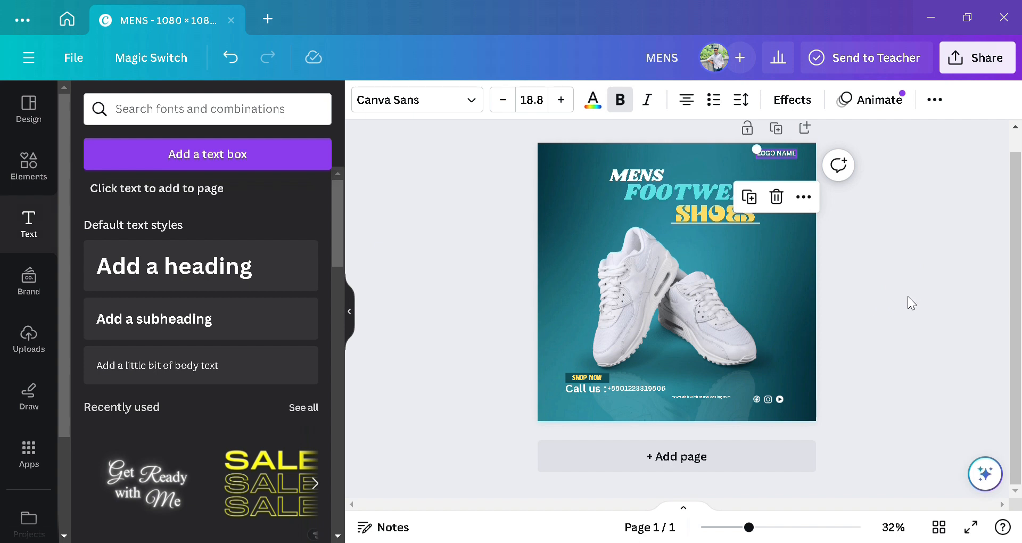
pyautogui.press('Escape')
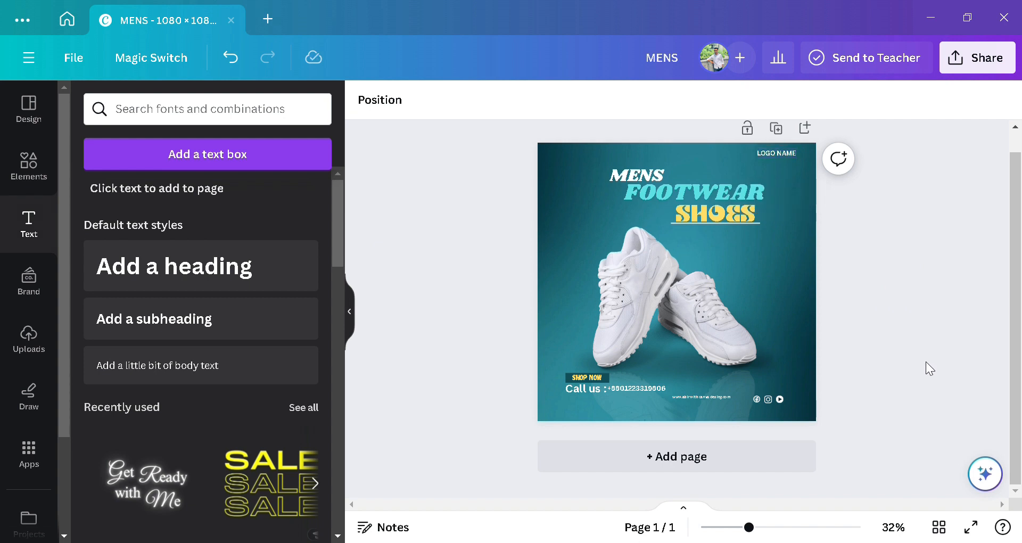
# Step: Download the MENS post as a 1080 × 1080 PNG
pyautogui.click(978, 65)
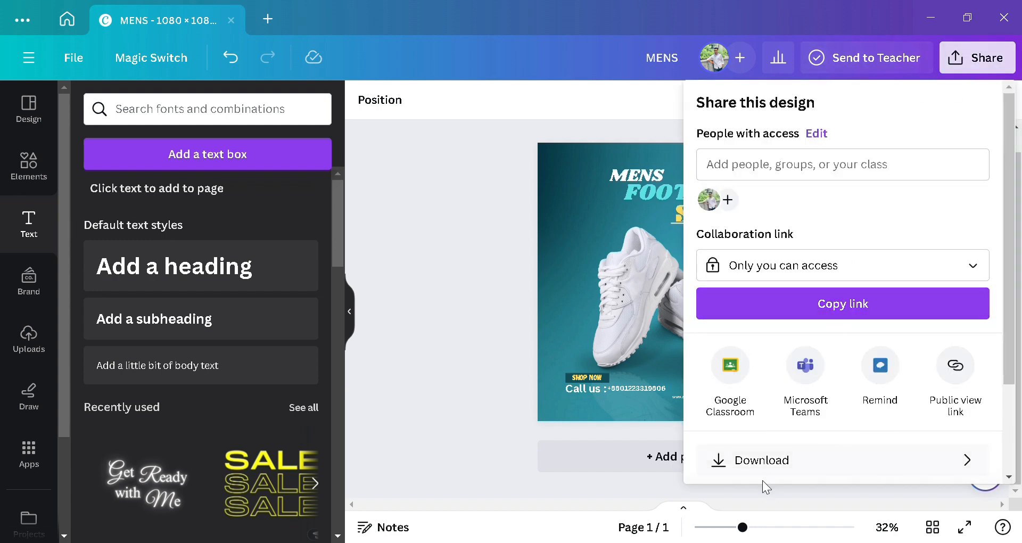
pyautogui.click(787, 464)
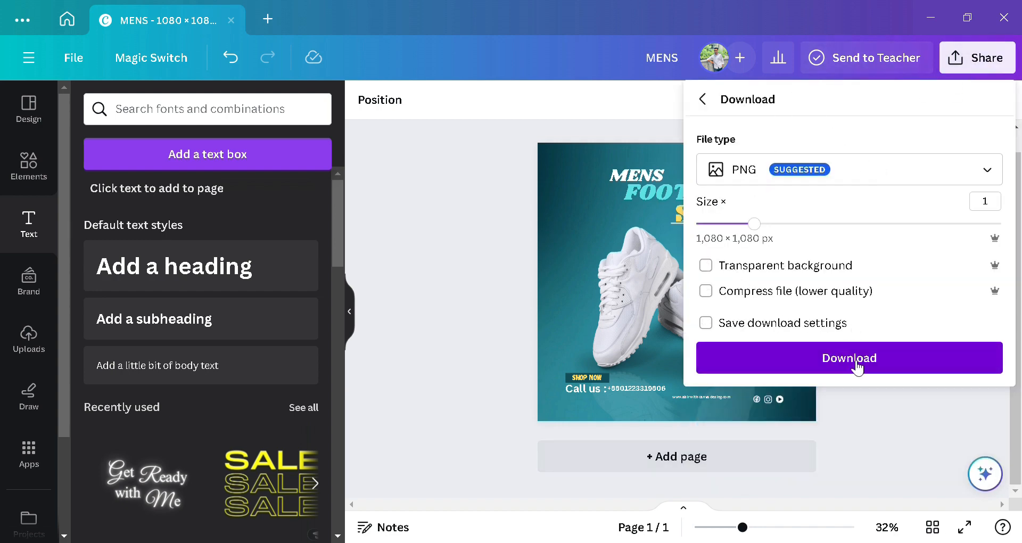
pyautogui.click(855, 364)
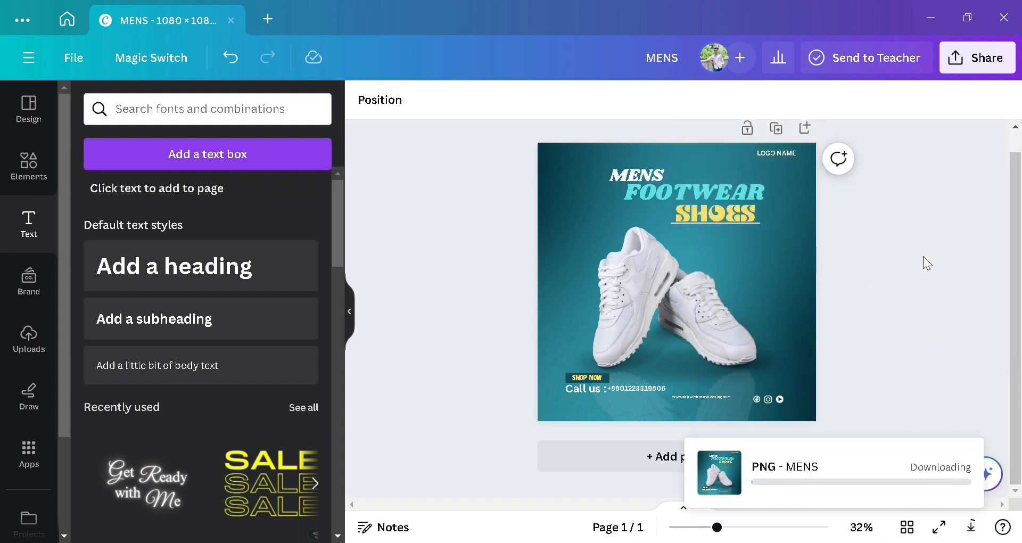